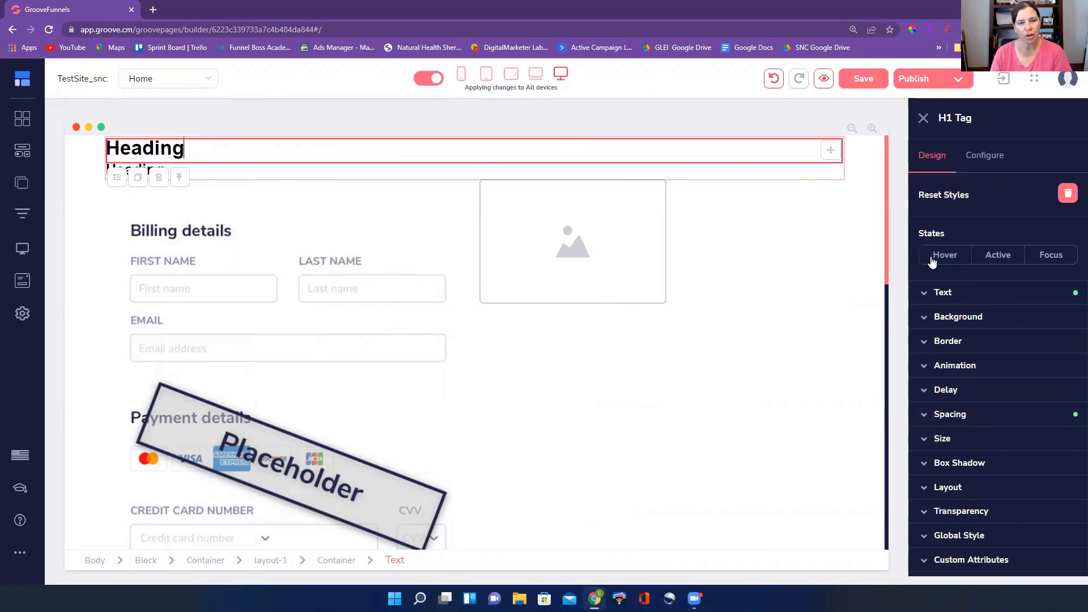
Center-align the H1 heading at the top of the page and the H2 heading beneath it
click(1001, 291)
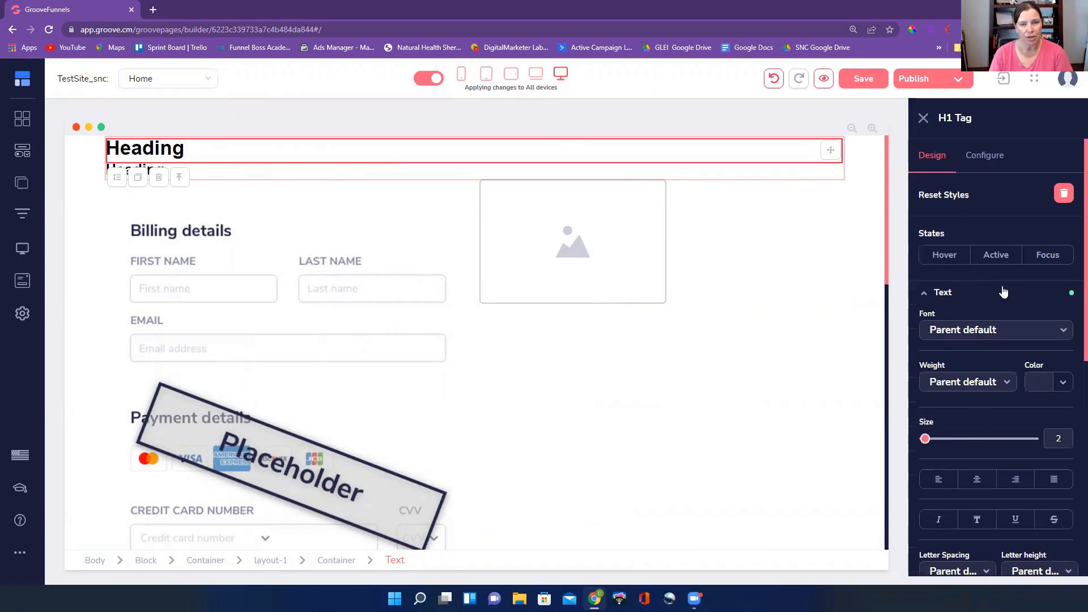
click(967, 293)
click(967, 302)
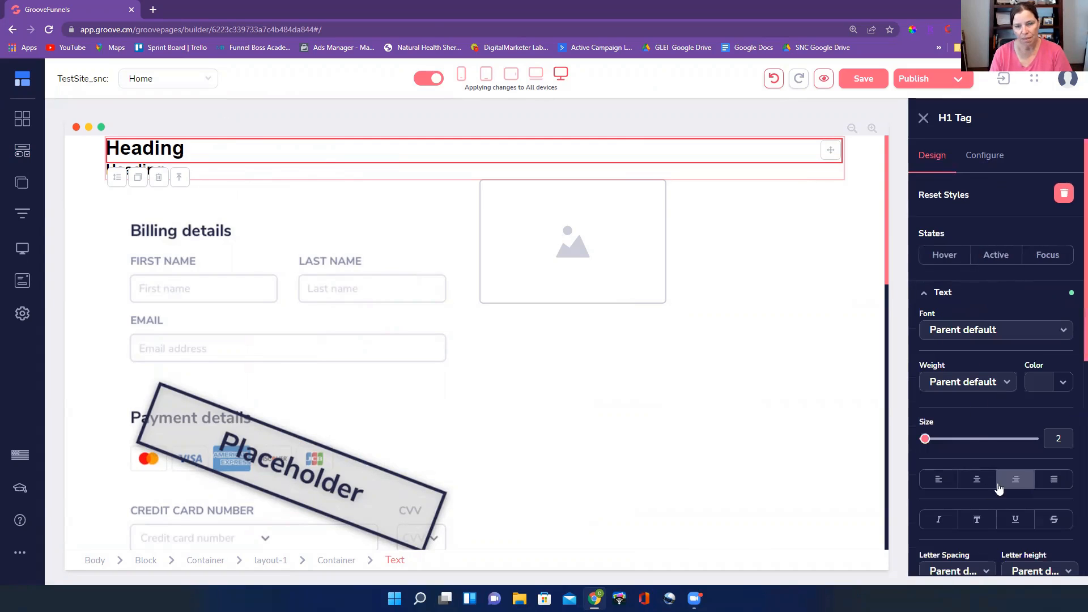
click(976, 482)
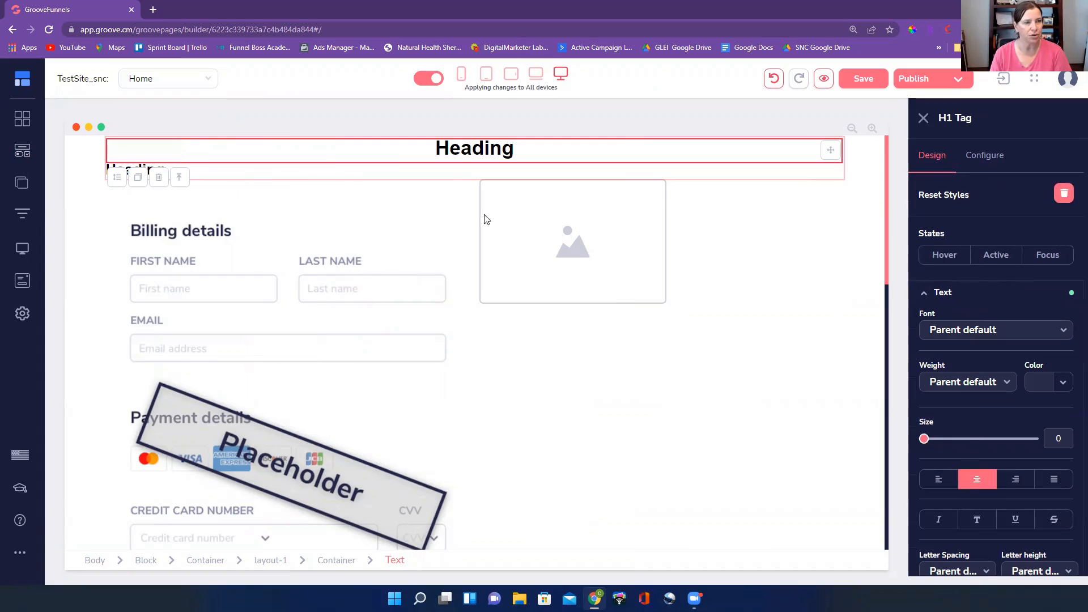
click(297, 174)
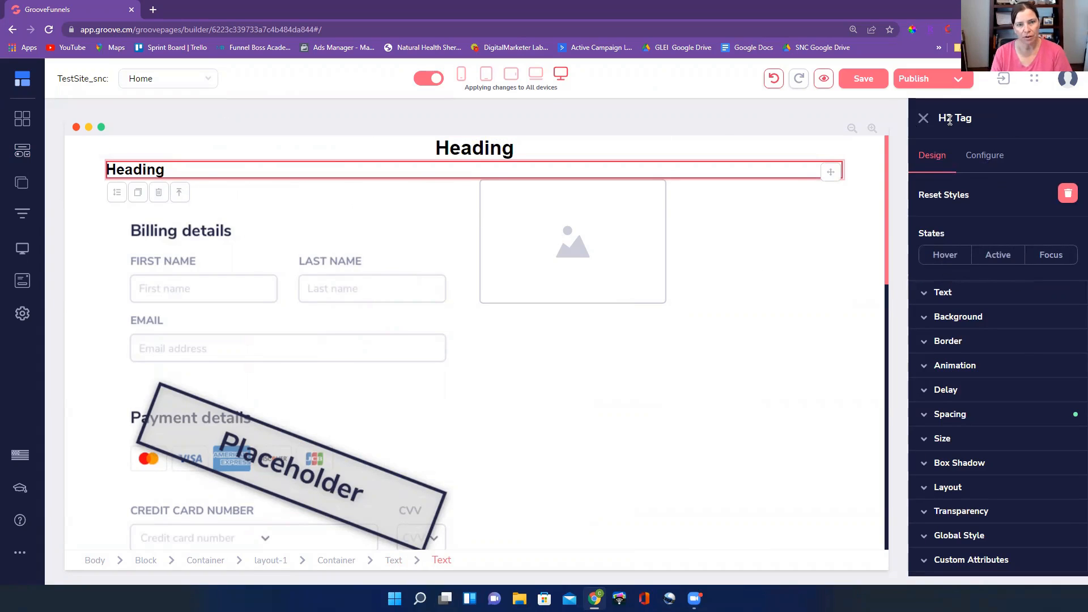
click(972, 296)
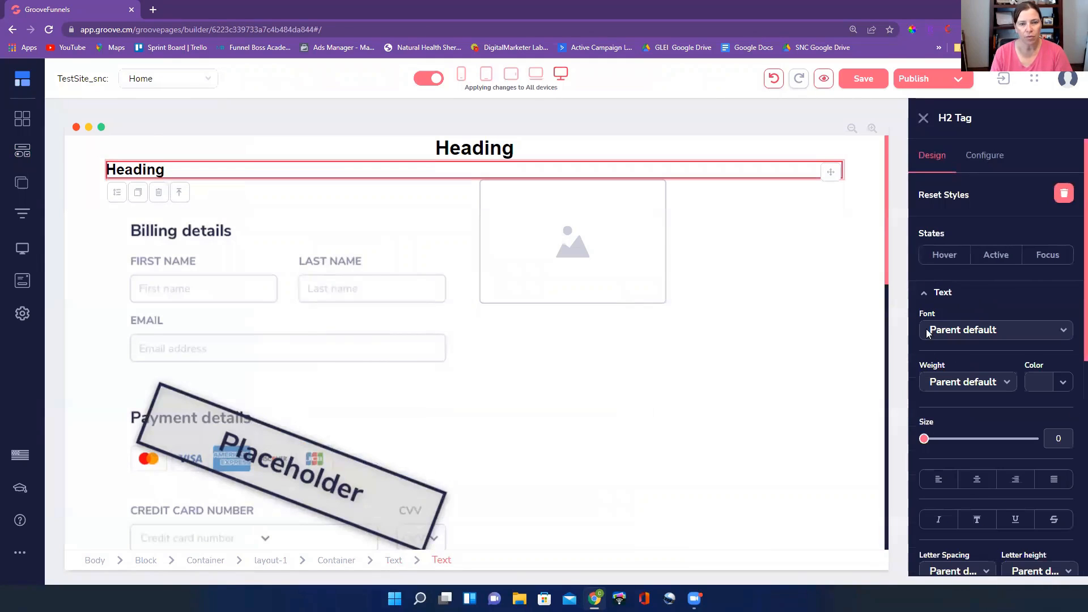
click(981, 482)
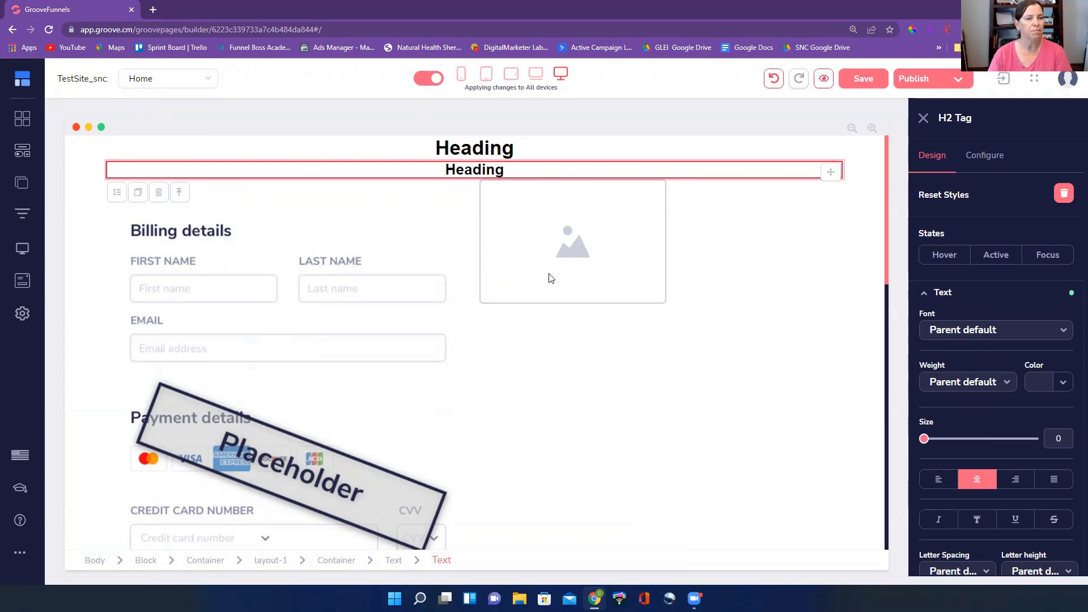
Inspect the layout and container around the top headings, plus the checkout form and the image placeholder beside it
click(115, 144)
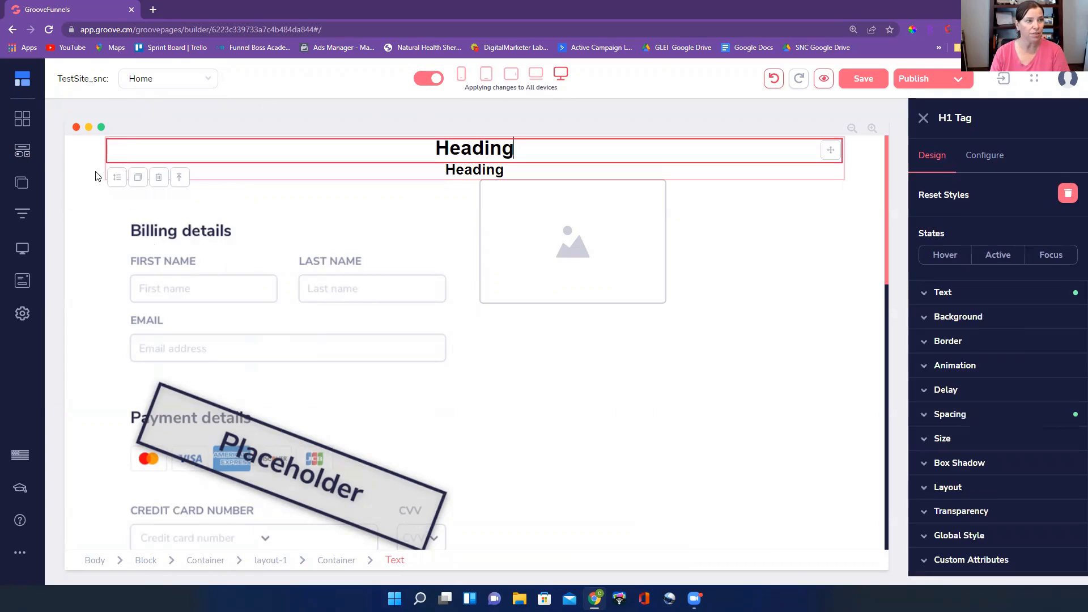
click(272, 561)
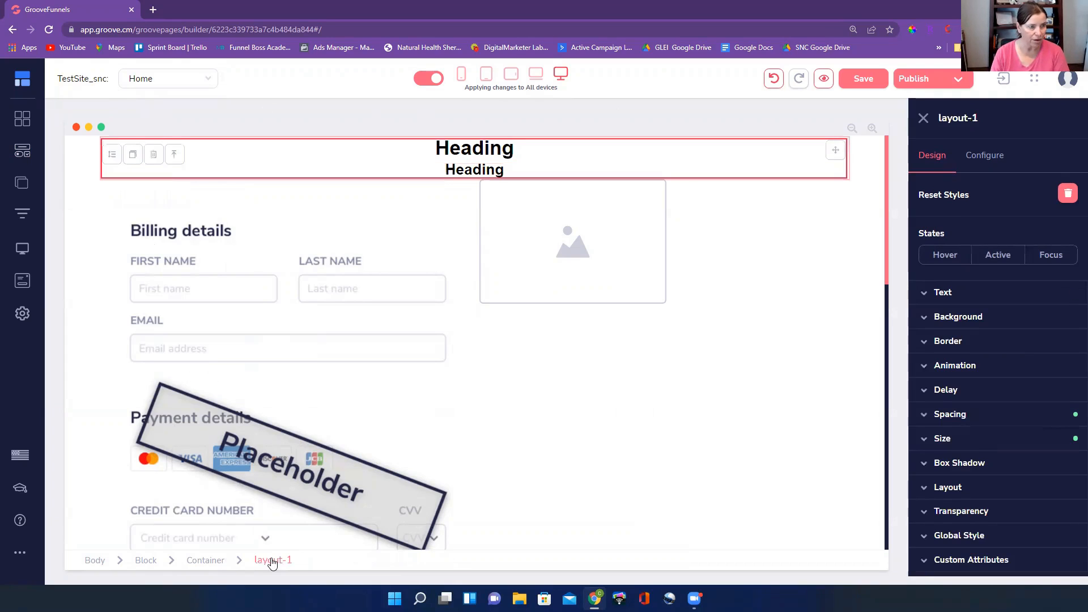
click(203, 564)
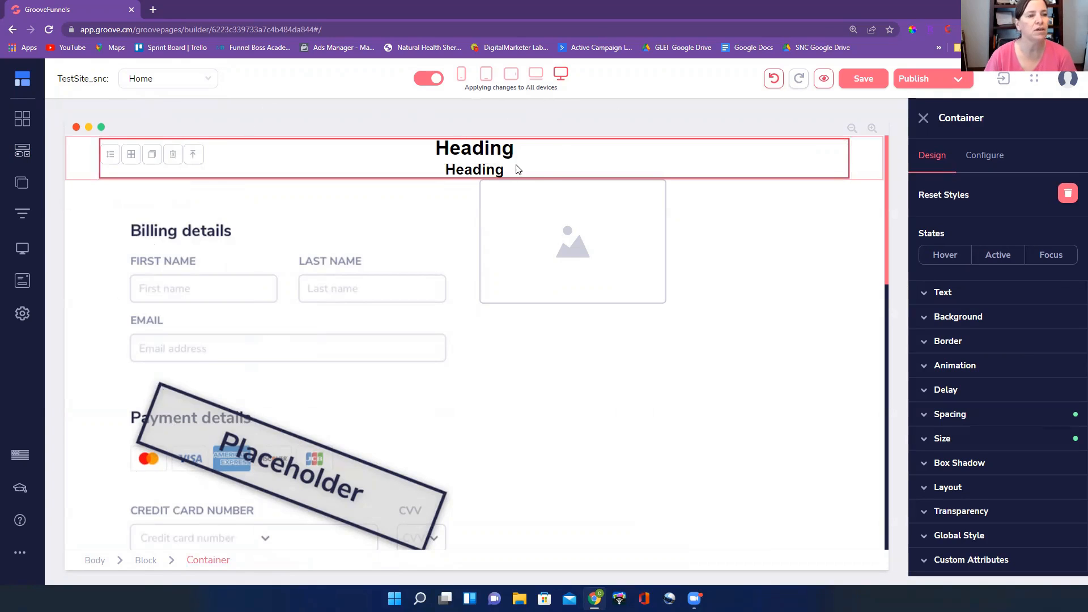
click(363, 264)
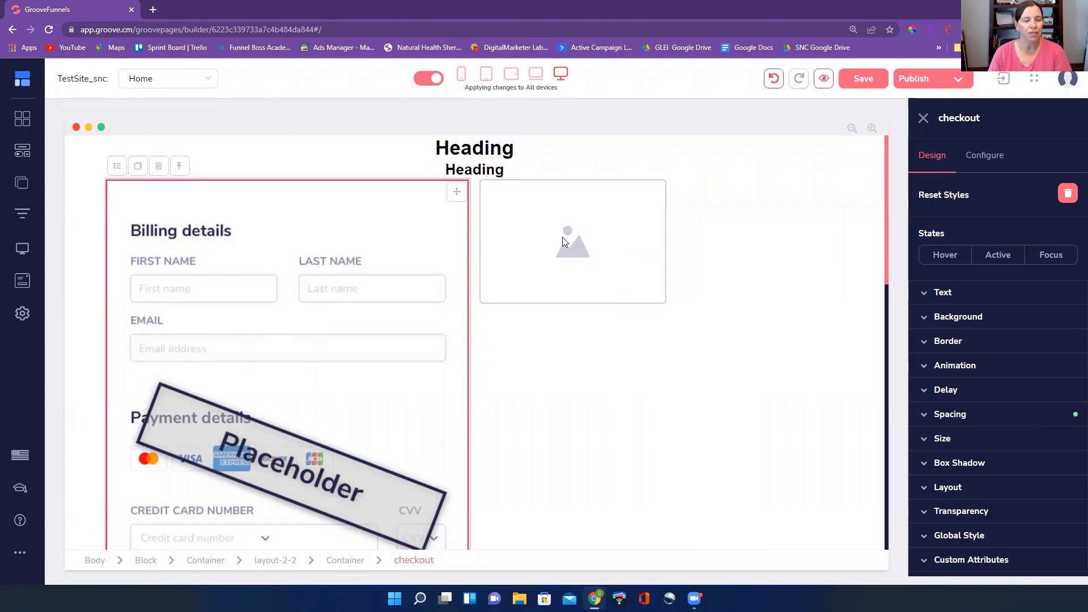
click(565, 251)
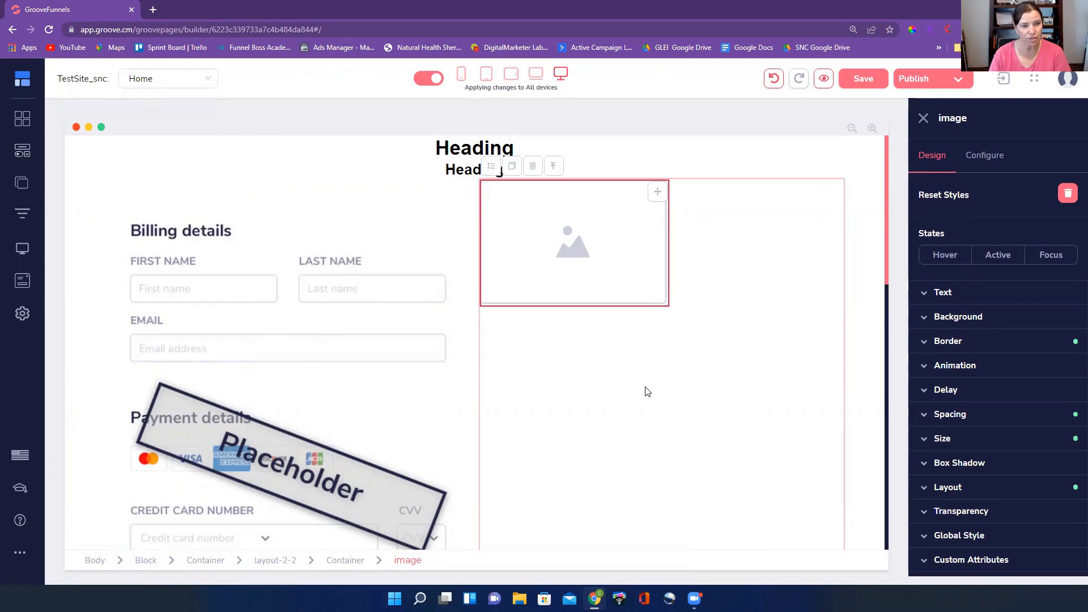
scroll(647, 390, down, 2)
scroll(626, 397, up, 2)
Try to center the image placeholder beside the checkout form by setting its container's primary layout alignment to center
click(631, 405)
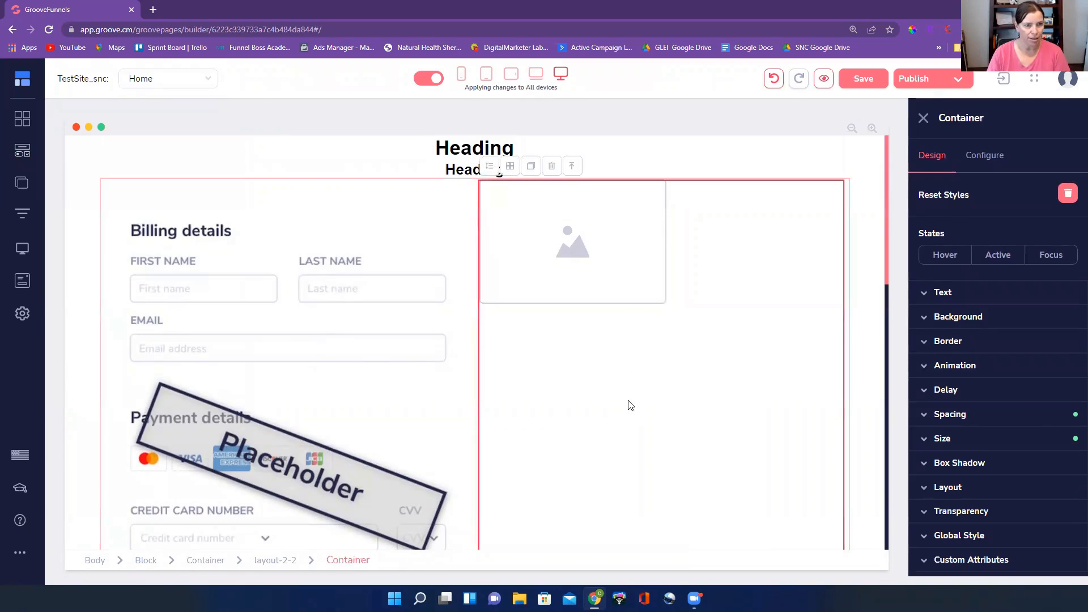
scroll(635, 400, down, 6)
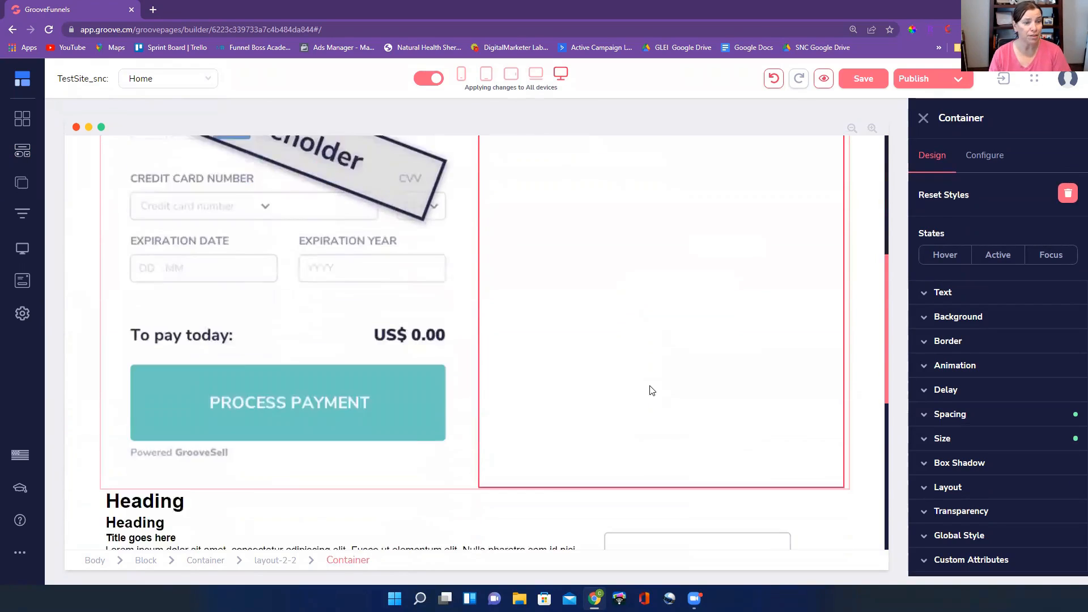
scroll(652, 390, up, 6)
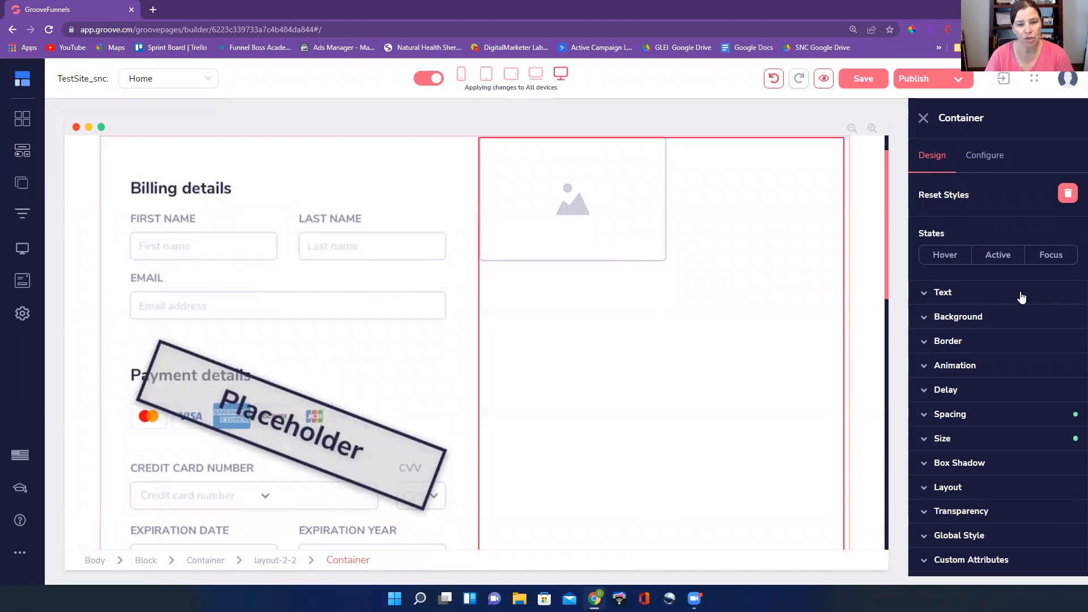
click(999, 493)
scroll(1034, 423, down, 3)
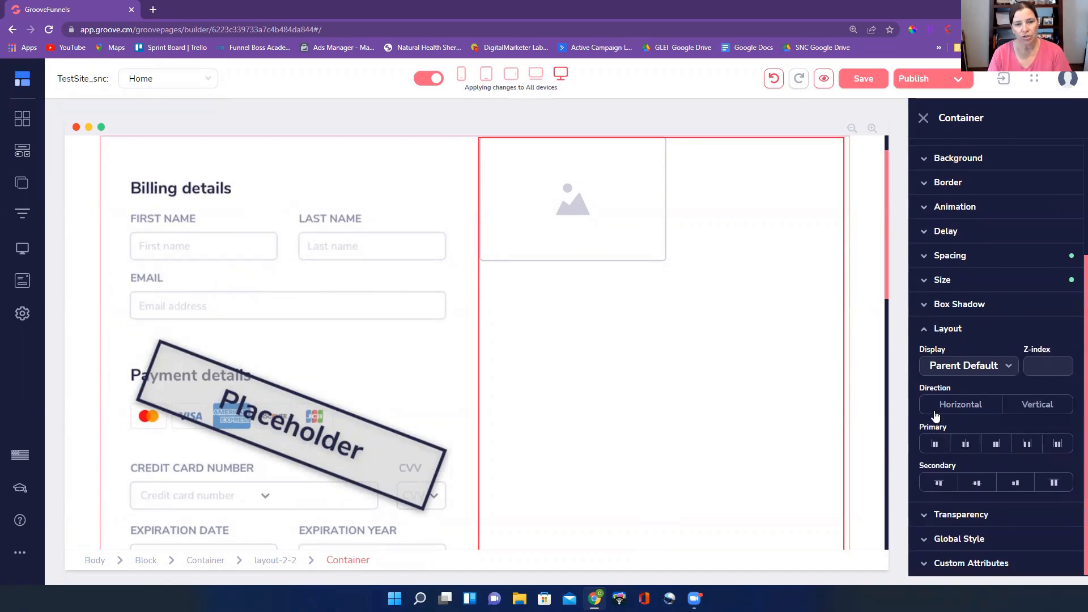
click(966, 448)
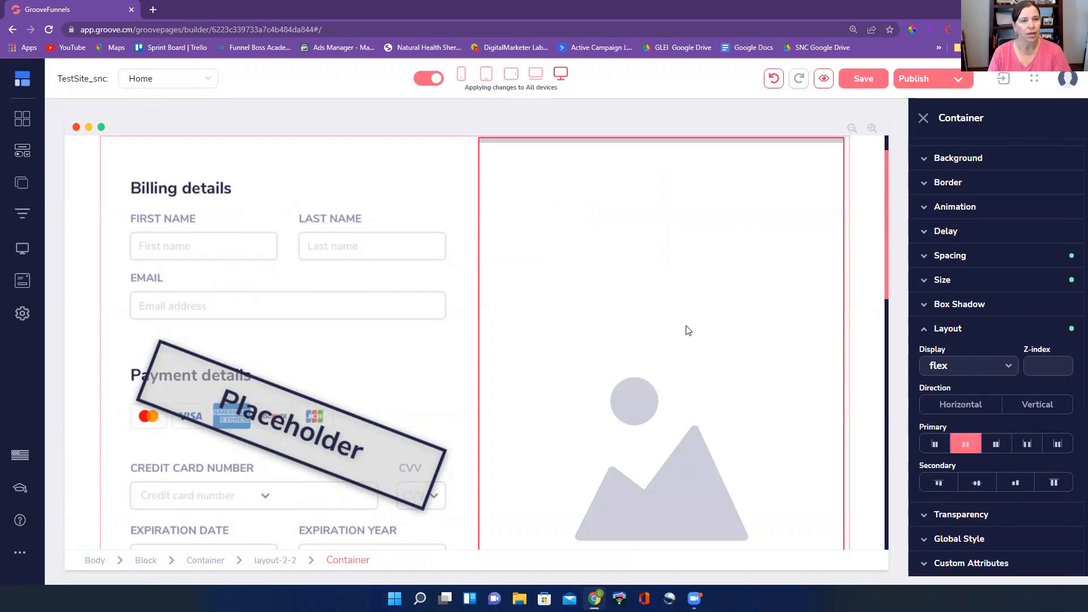
Examine how the image placeholder fills its column beside the checkout form, compared with the sections above and below
scroll(746, 387, down, 5)
scroll(748, 387, up, 4)
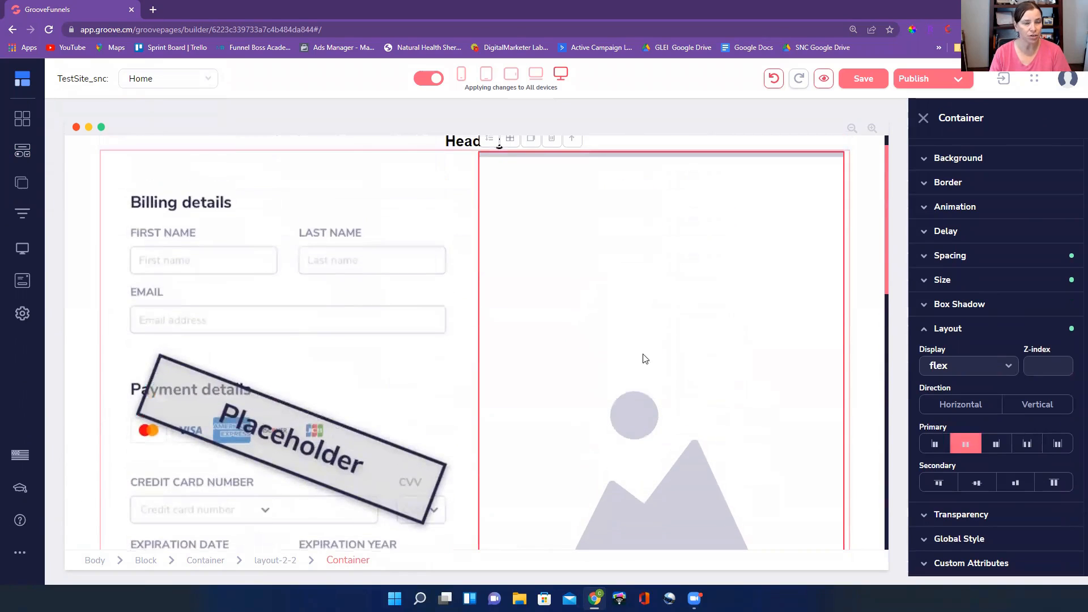
scroll(680, 359, down, 3)
scroll(635, 377, up, 4)
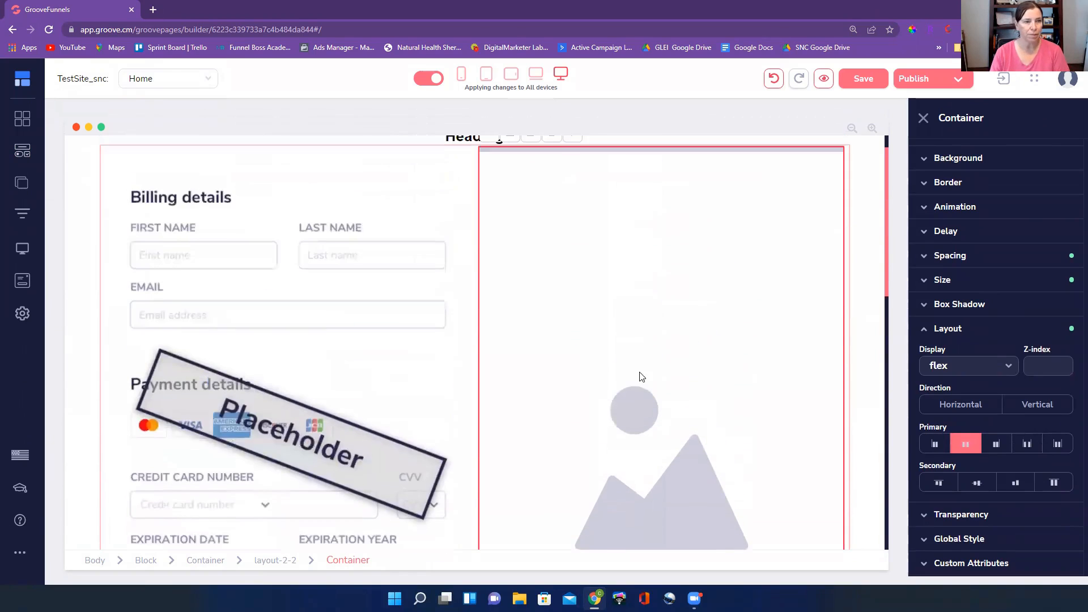
scroll(625, 488, down, 4)
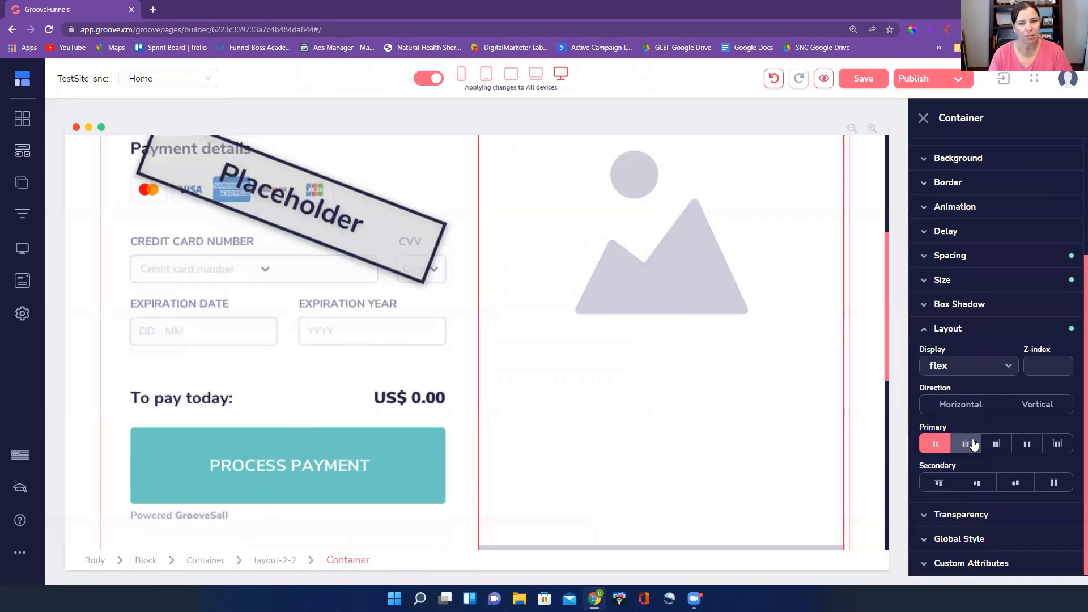
scroll(777, 434, up, 2)
scroll(778, 435, up, 3)
scroll(783, 437, down, 9)
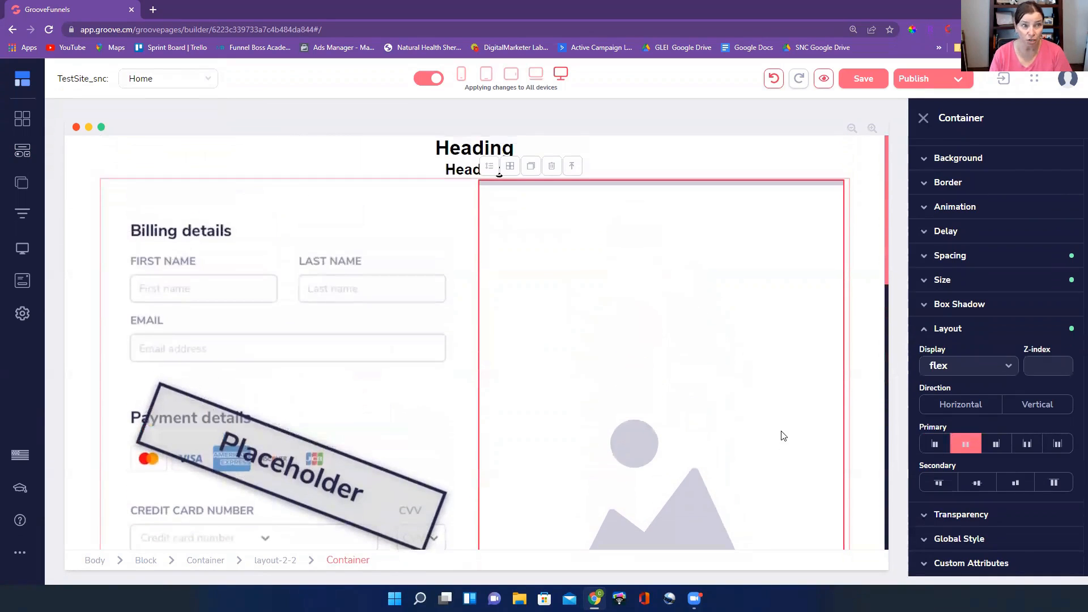
scroll(783, 439, down, 1)
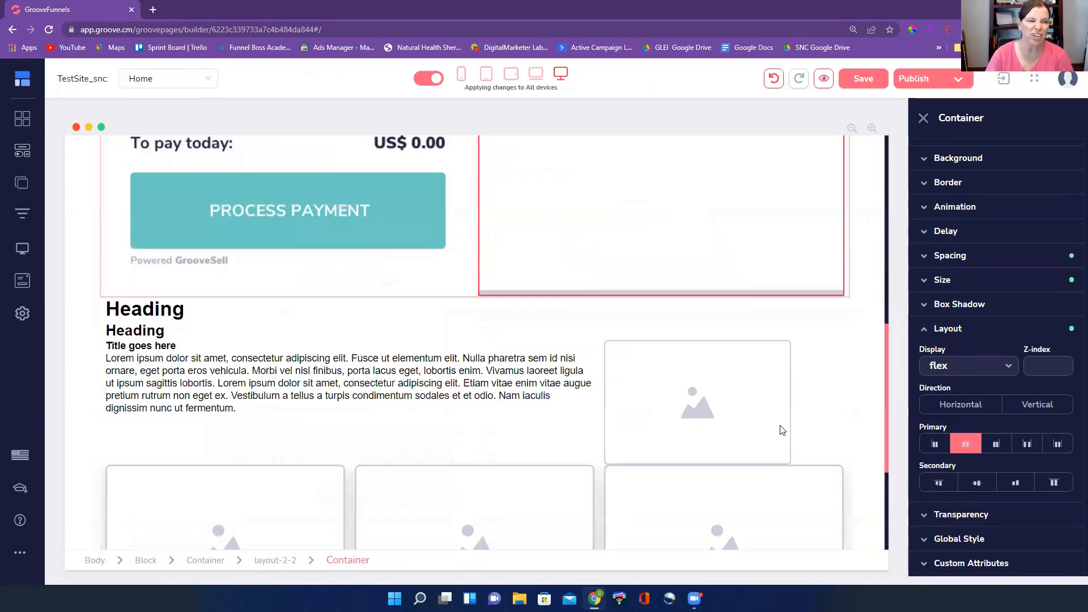
scroll(785, 433, up, 7)
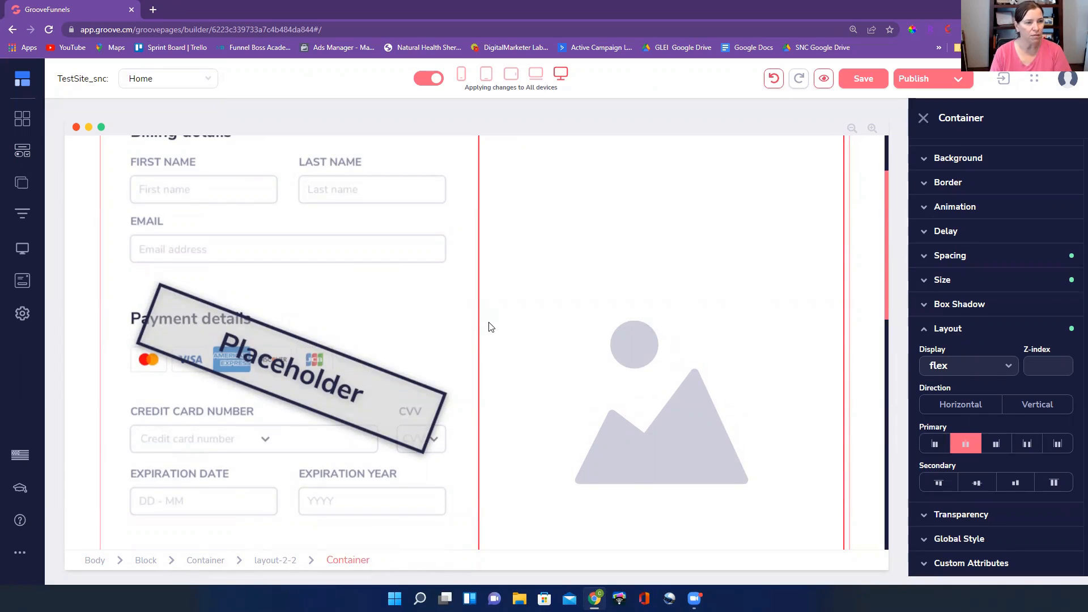
scroll(491, 327, up, 2)
scroll(532, 321, down, 6)
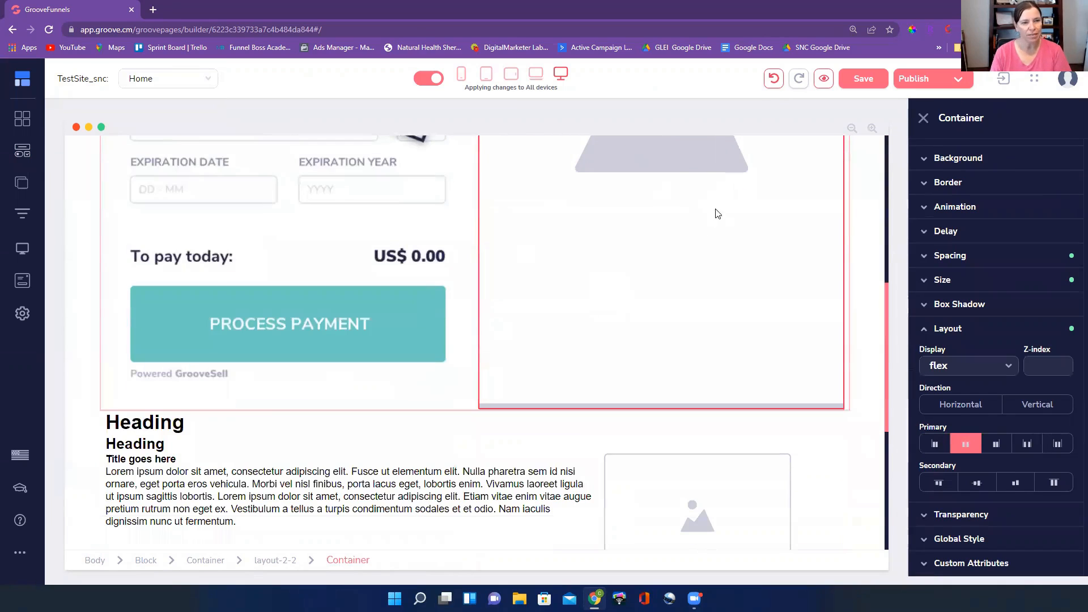
scroll(661, 281, up, 5)
scroll(638, 324, up, 3)
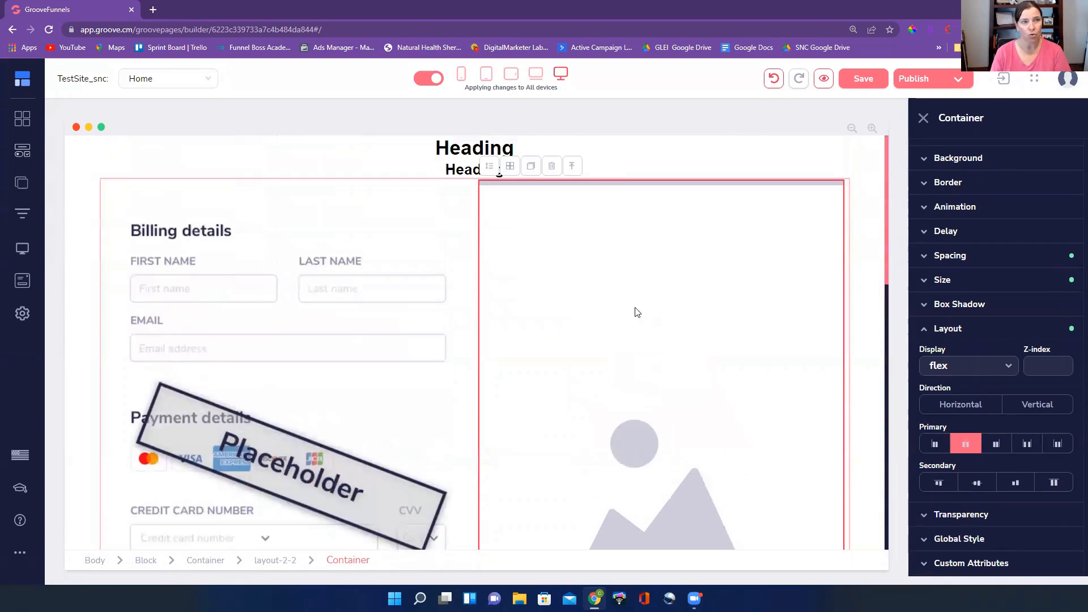
Undo the centered layout alignment on the image container and select the image placeholder
click(775, 79)
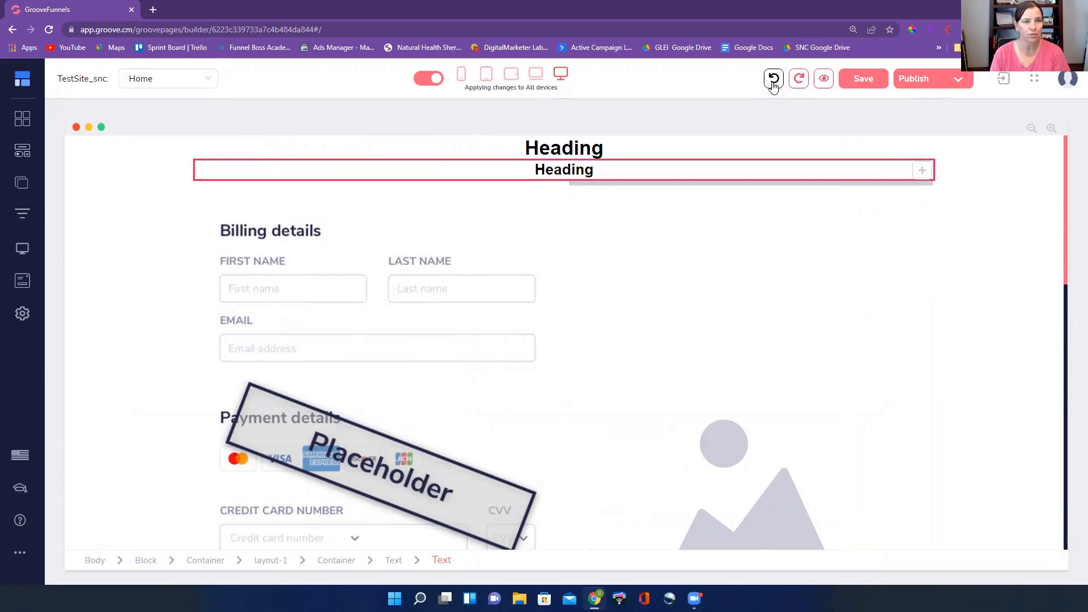
click(775, 79)
click(651, 252)
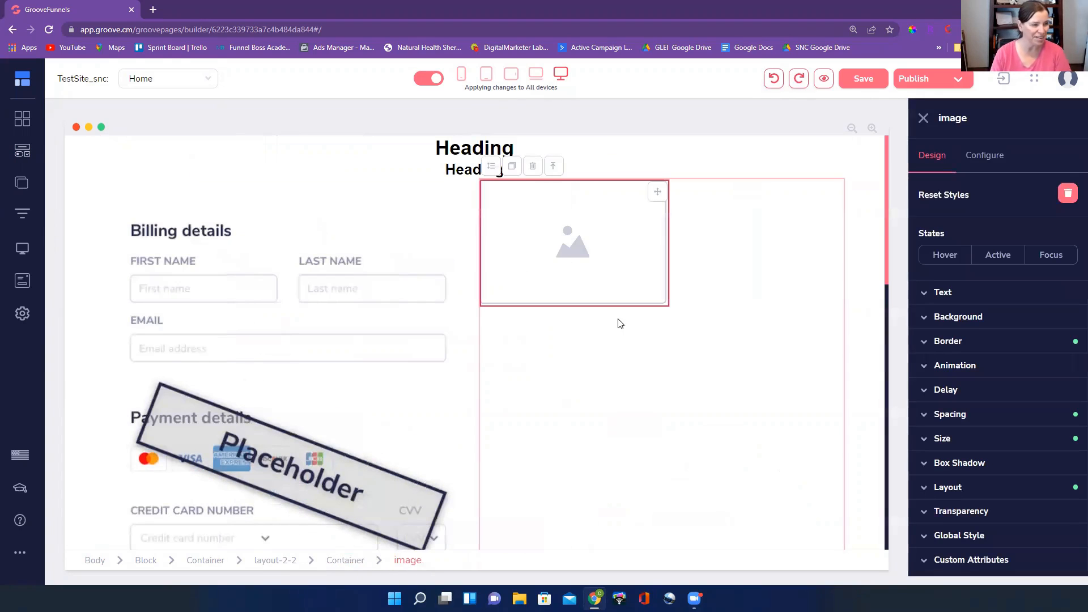
Center-align the H1 and H2 headings in the section below the checkout form
scroll(640, 272, down, 5)
scroll(634, 241, down, 2)
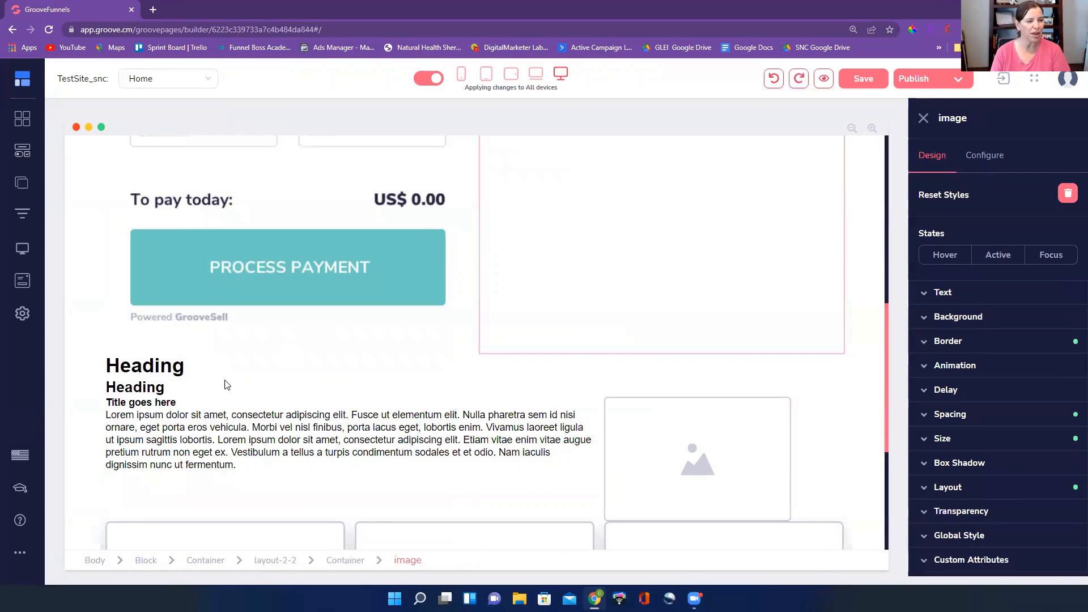
click(178, 359)
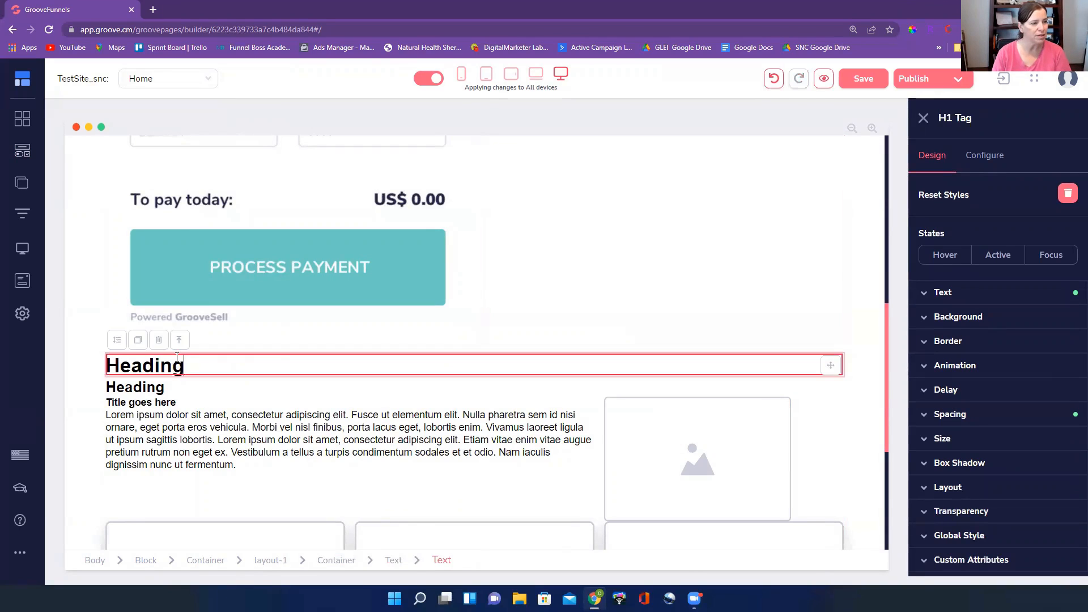
click(981, 295)
click(977, 479)
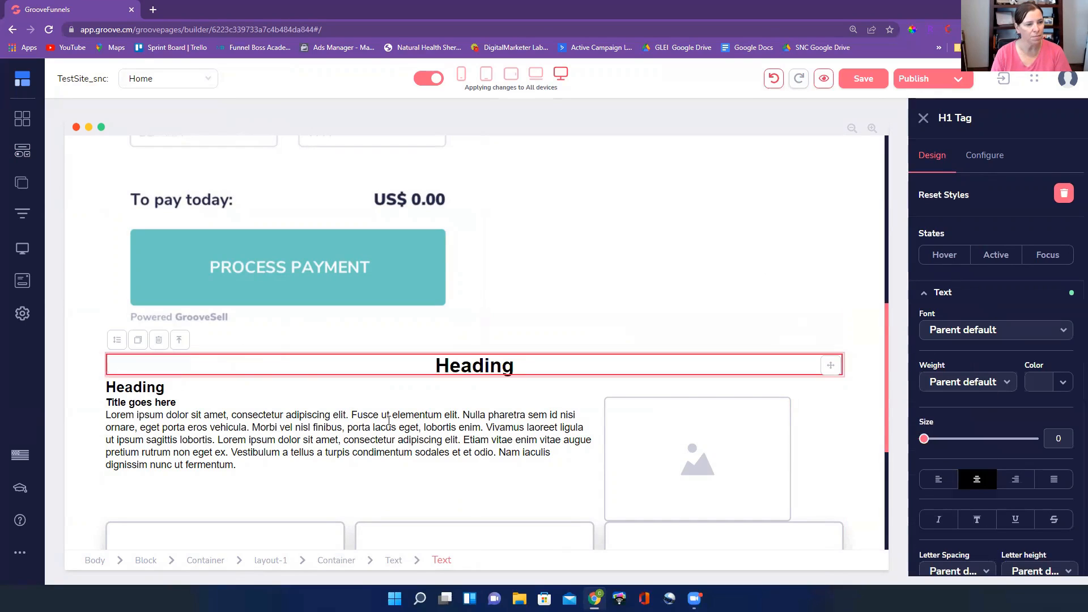
click(374, 390)
click(991, 295)
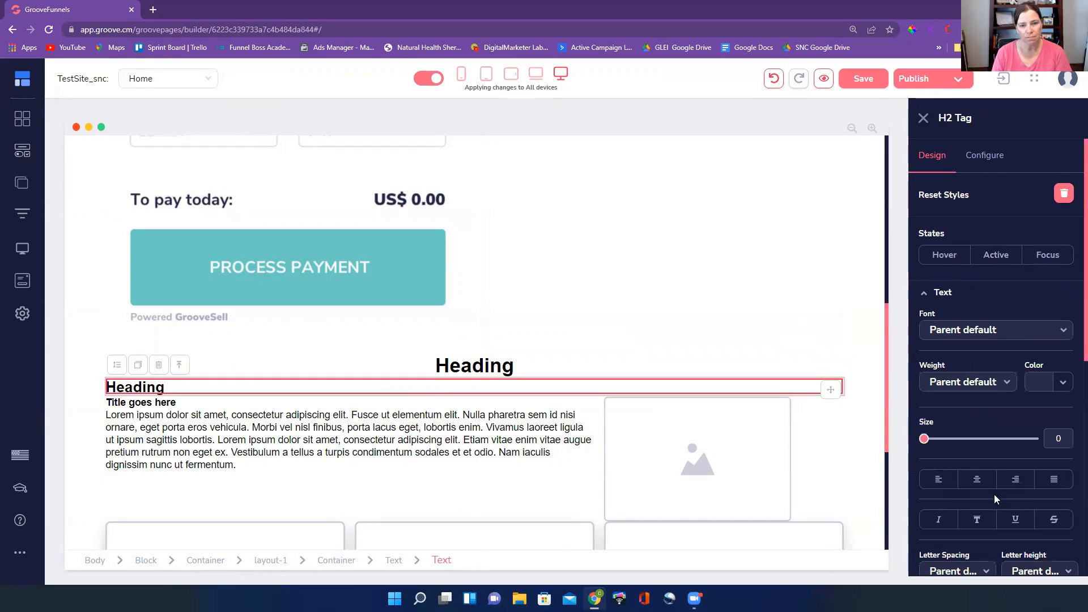
click(977, 479)
Center-align the "Title goes here" text above the lorem ipsum paragraph
click(345, 439)
scroll(345, 397, down, 2)
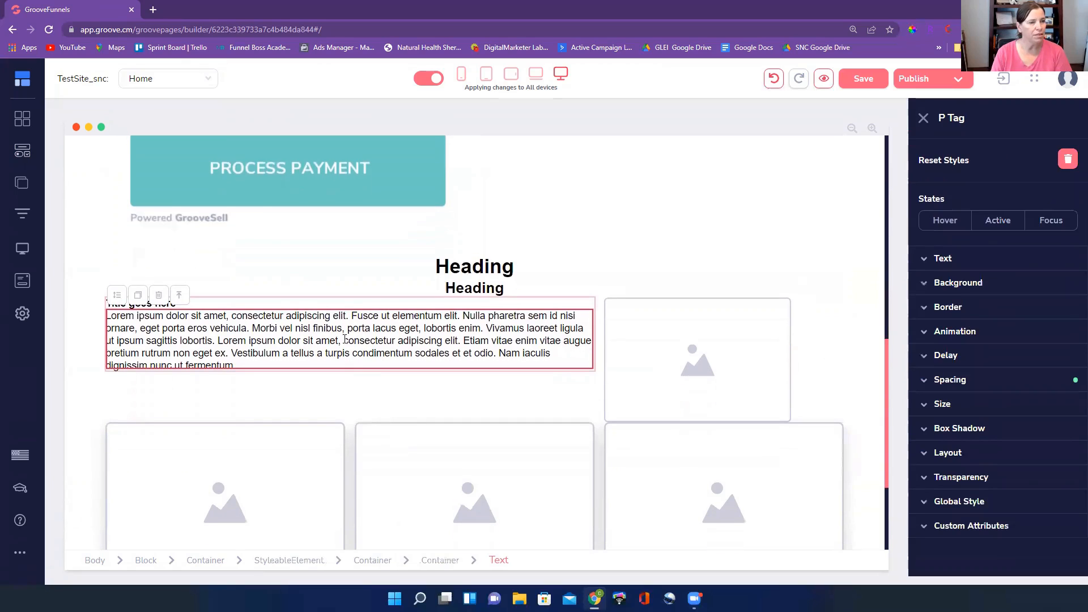
click(321, 304)
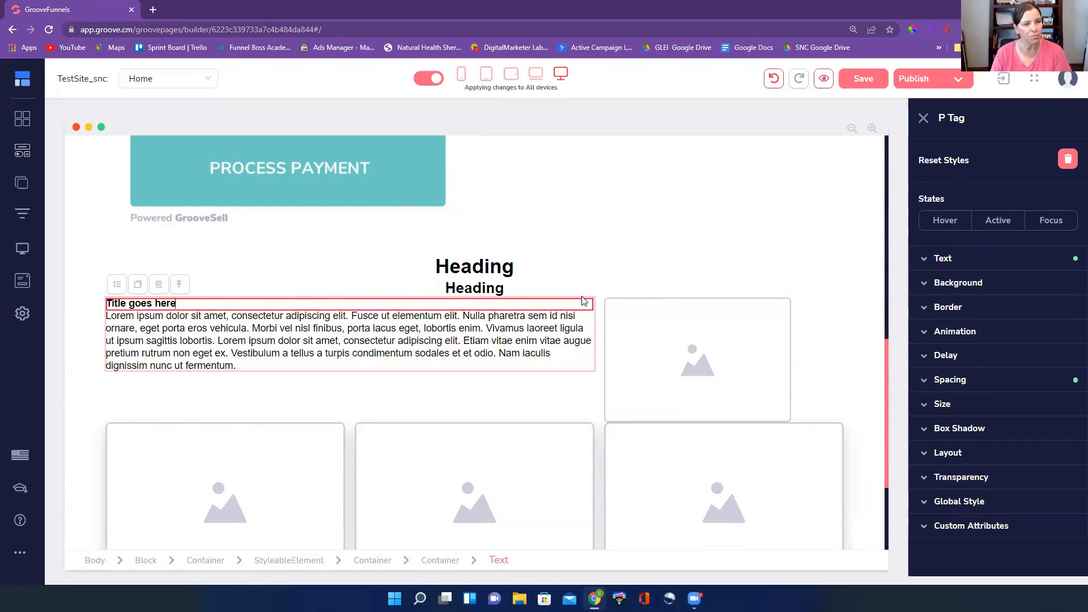
click(1016, 262)
click(976, 450)
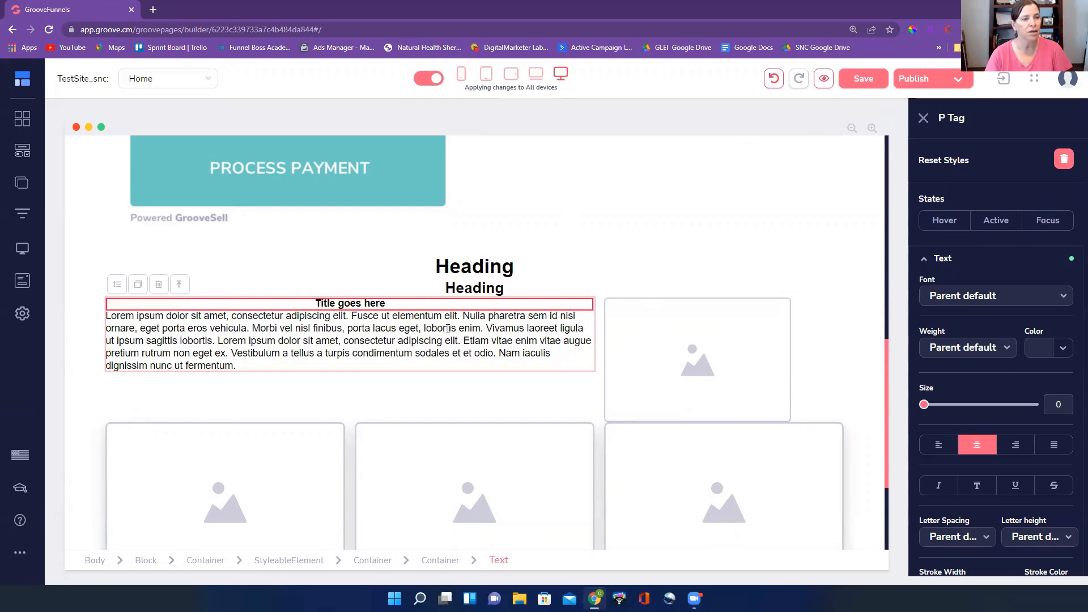
drag(348, 304, 392, 304)
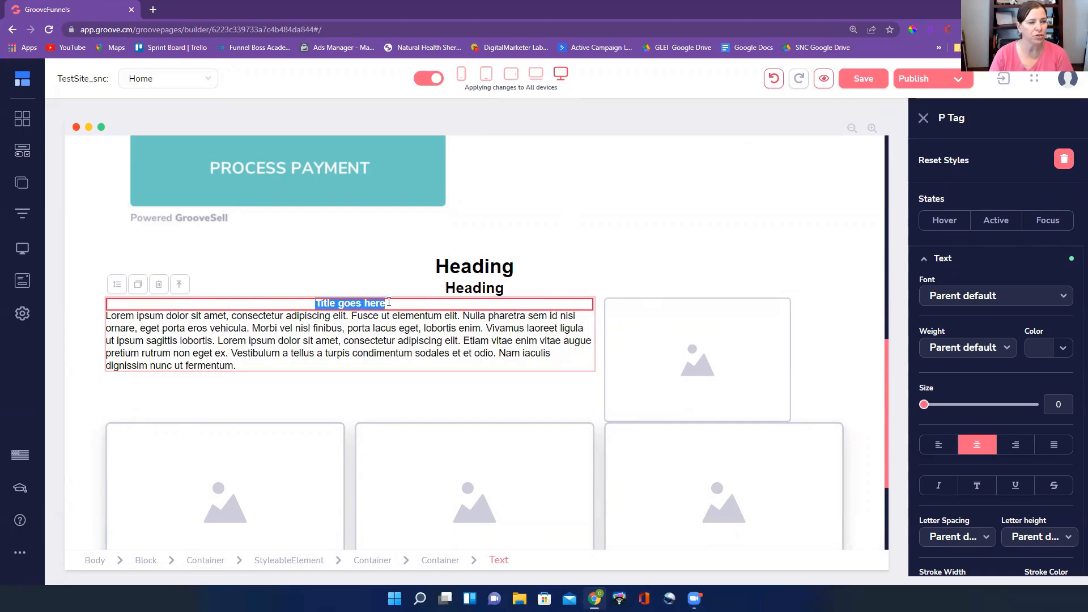
click(394, 305)
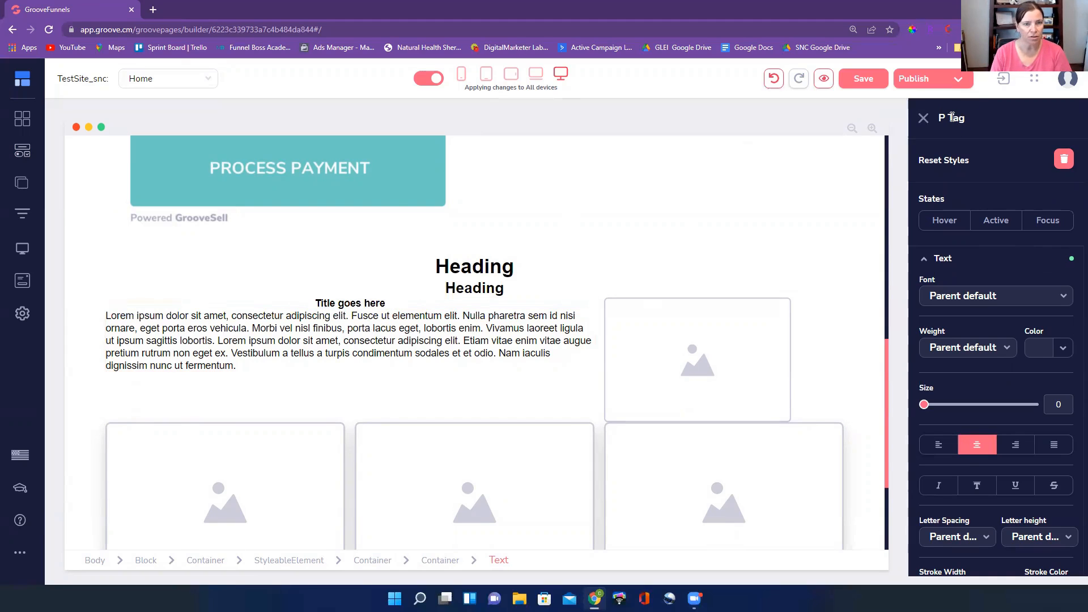
Try center-aligning the lorem ipsum paragraph below "Title goes here" and return it to left alignment
click(385, 343)
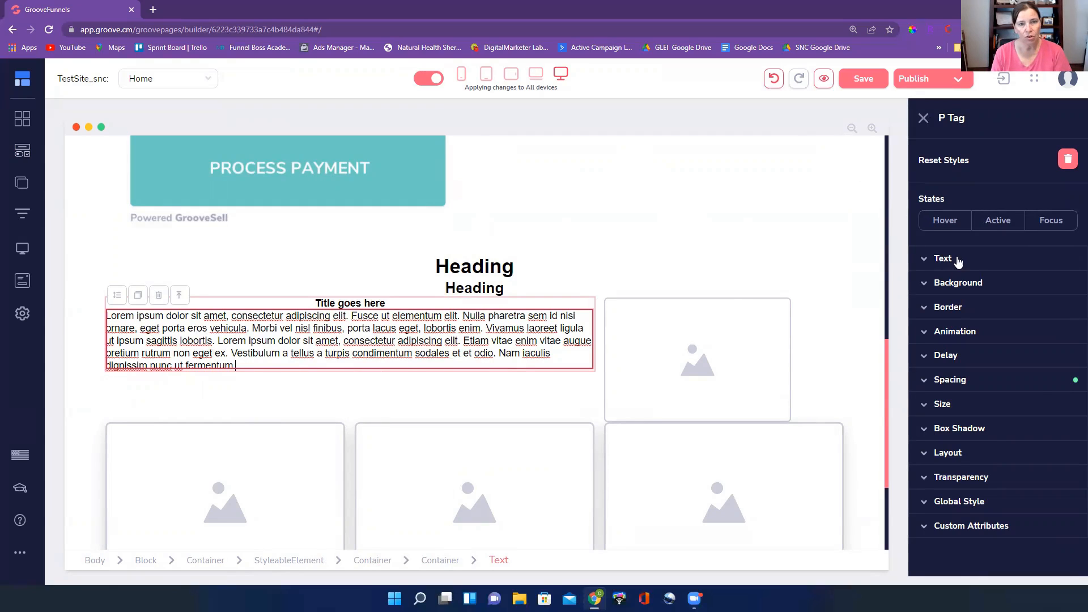
click(943, 258)
click(977, 445)
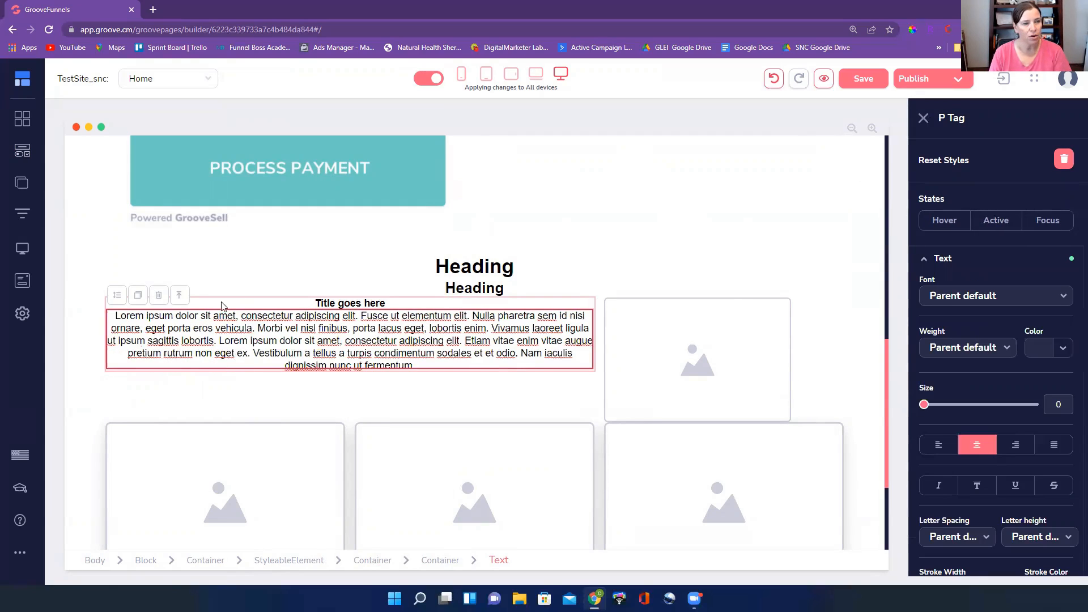
click(936, 446)
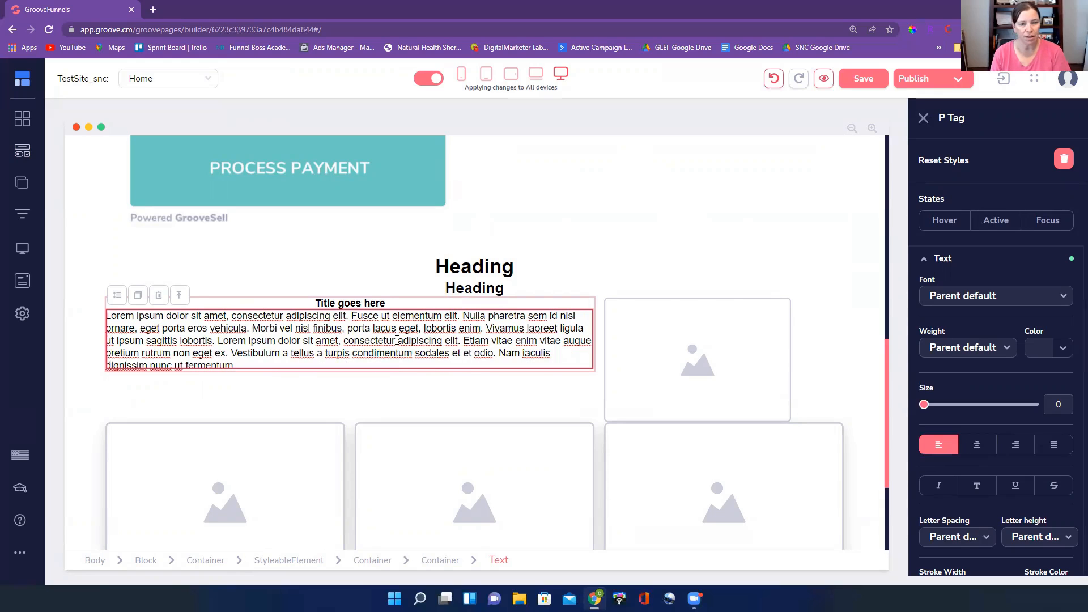
Compare the text-and-image row with the card row below it and the checkout form section above it
scroll(635, 267, down, 3)
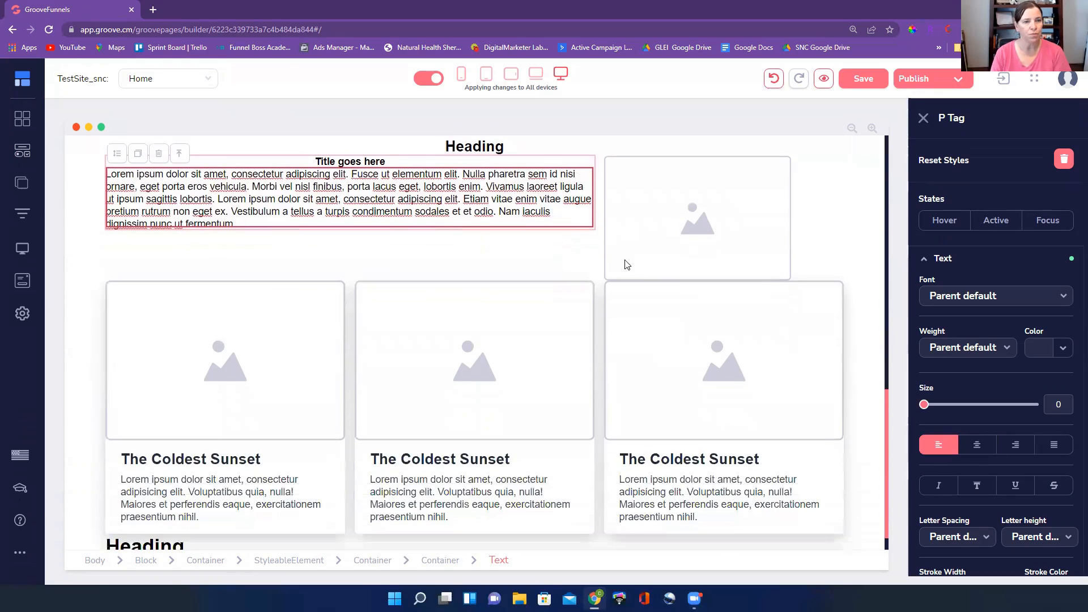
scroll(703, 204, up, 5)
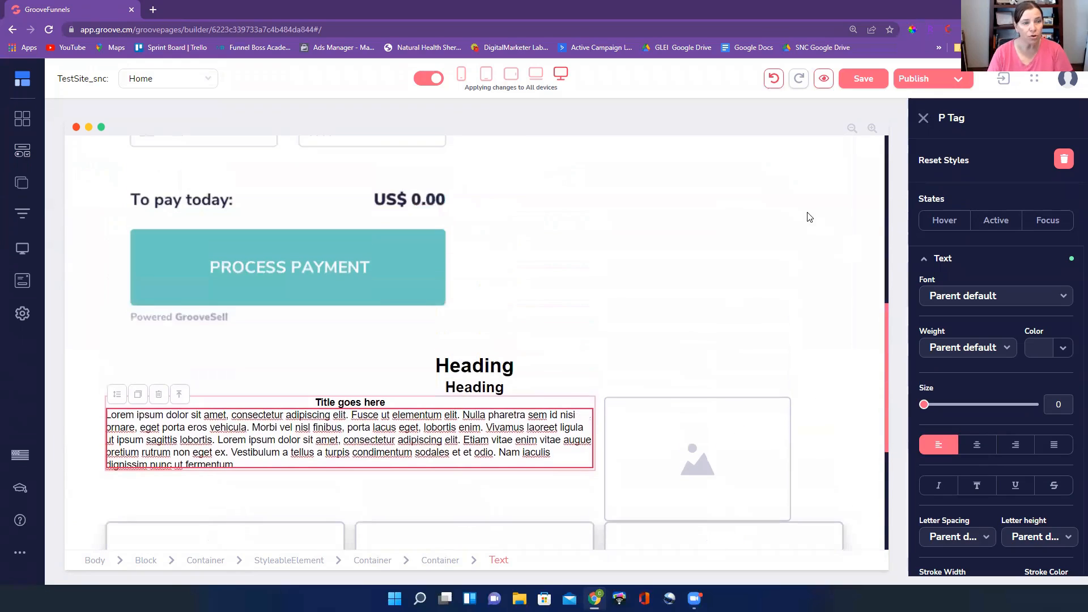
click(923, 118)
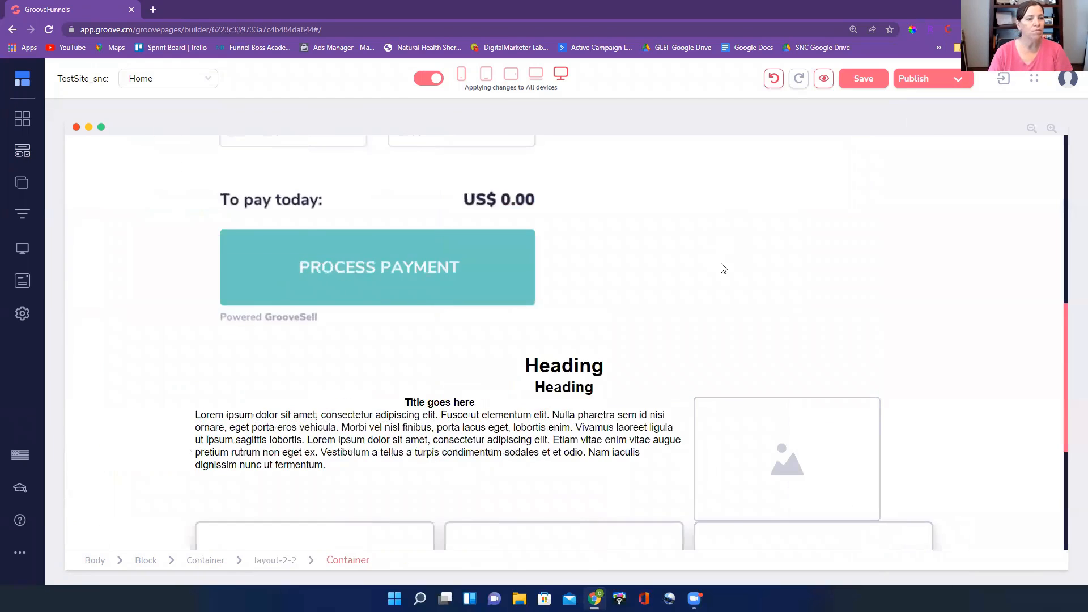
scroll(731, 272, up, 5)
scroll(735, 276, up, 1)
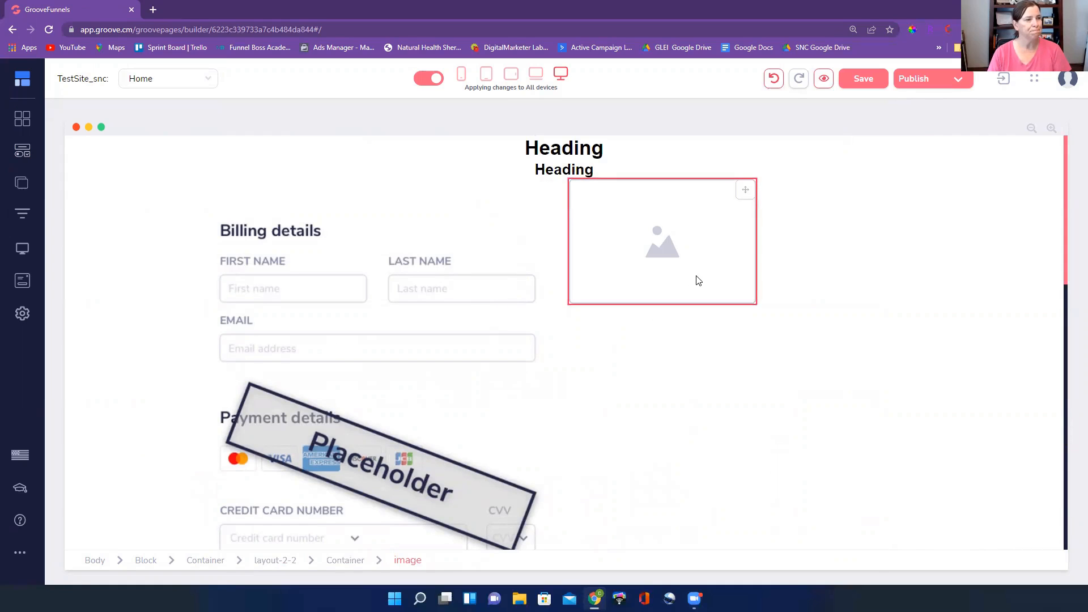
scroll(695, 280, down, 10)
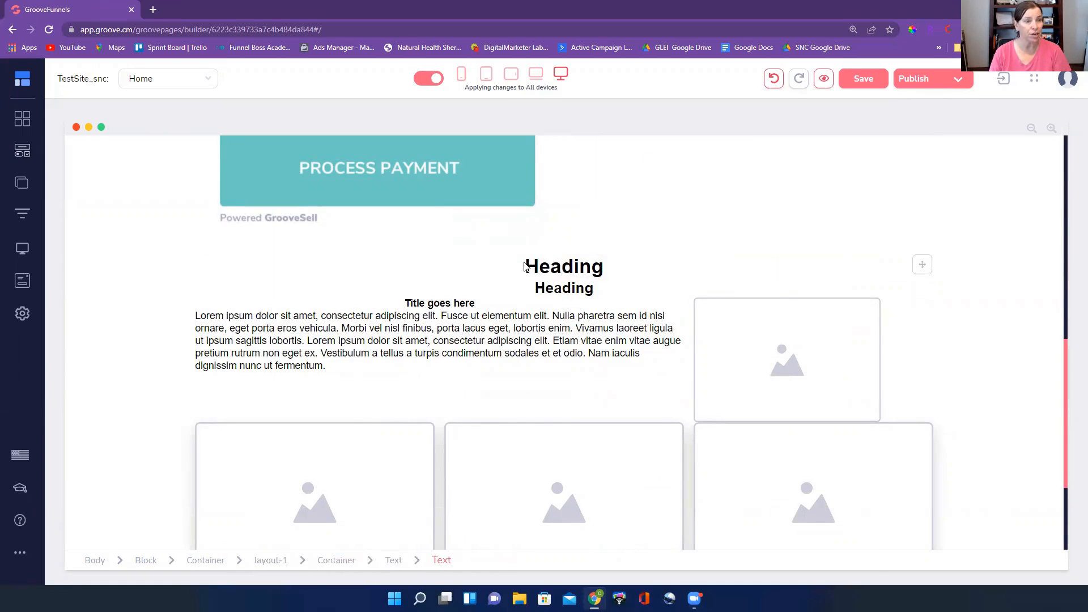
Examine the nested elements of the text-and-image row, from the whole row to its text column and image column
click(383, 282)
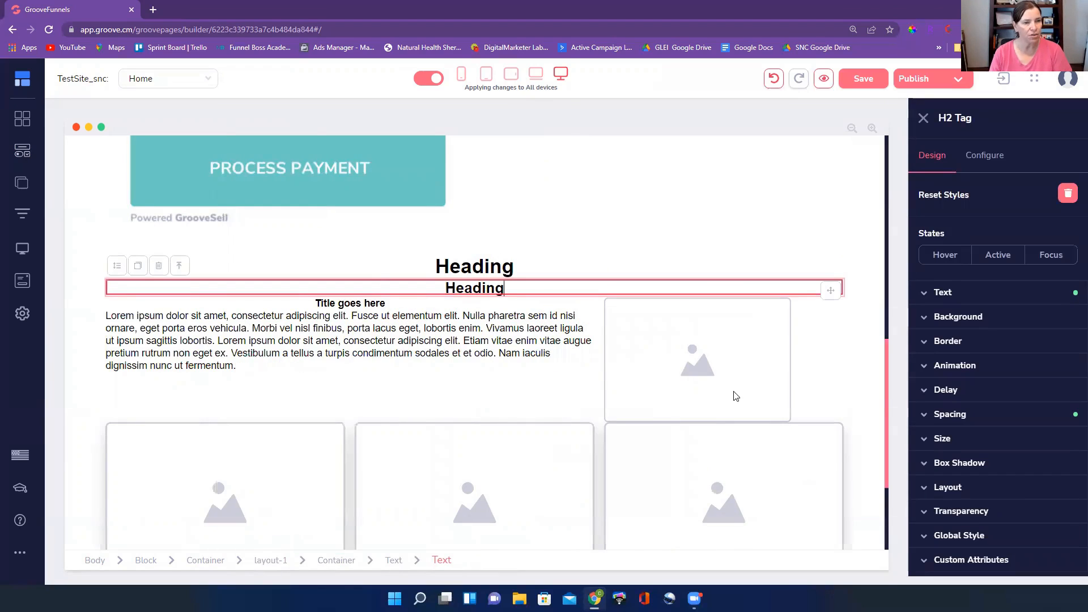
click(449, 396)
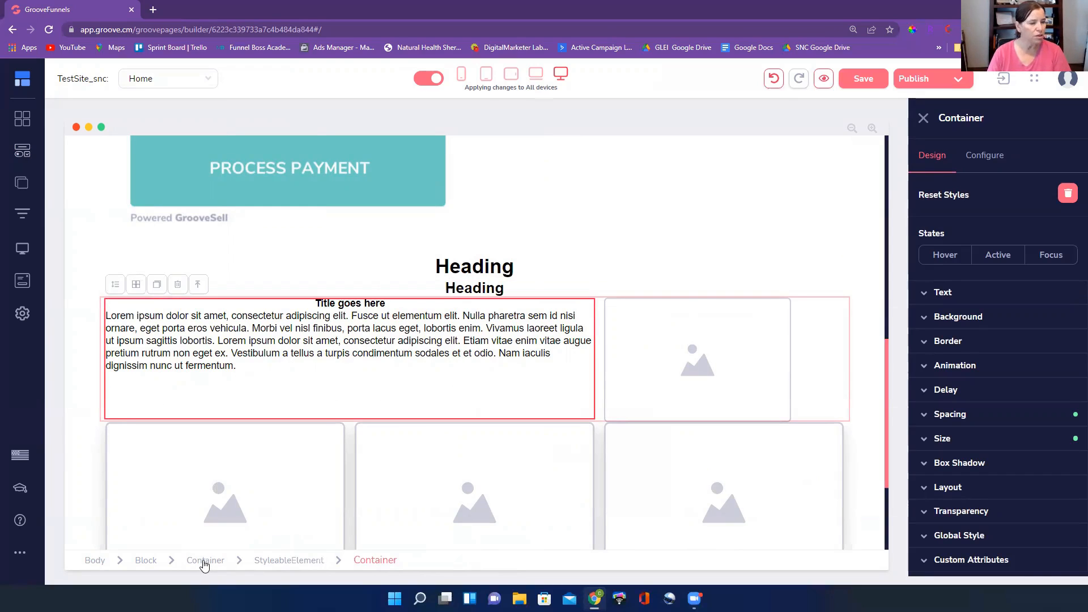
click(305, 561)
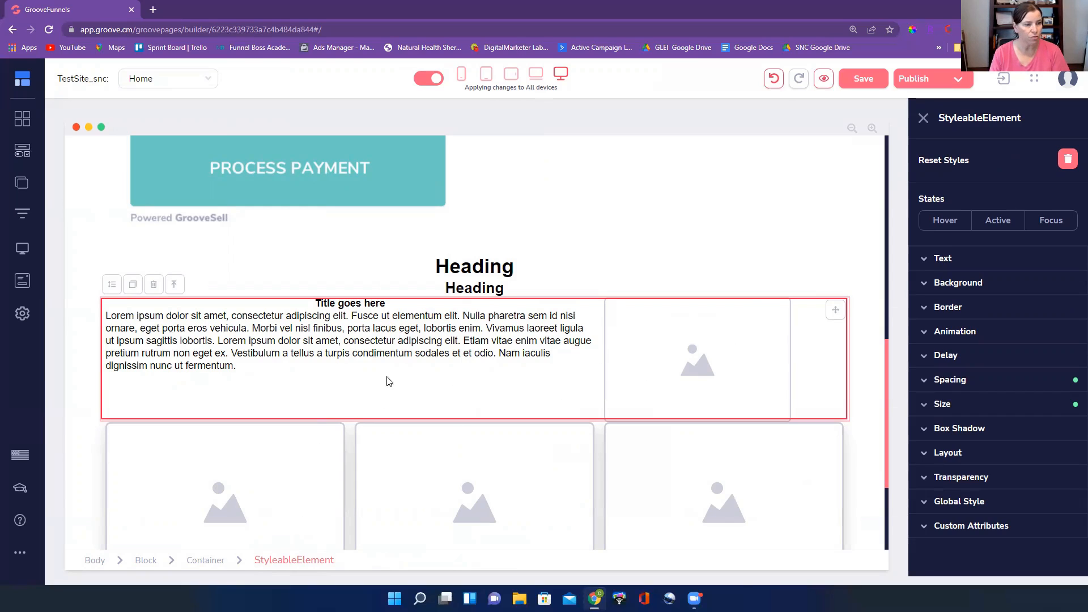
click(422, 380)
click(646, 382)
click(826, 360)
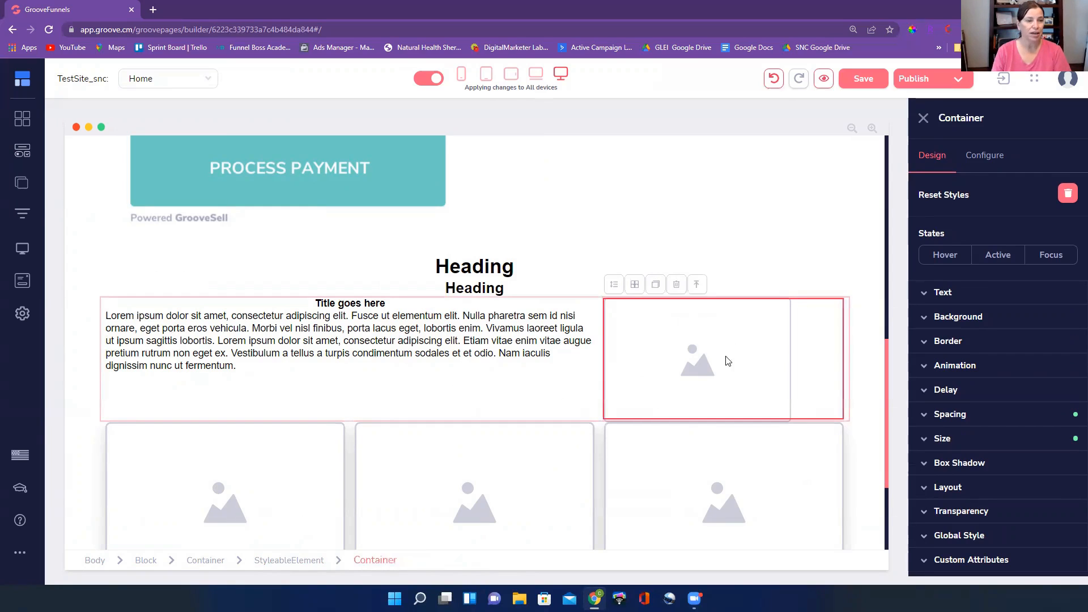
click(301, 387)
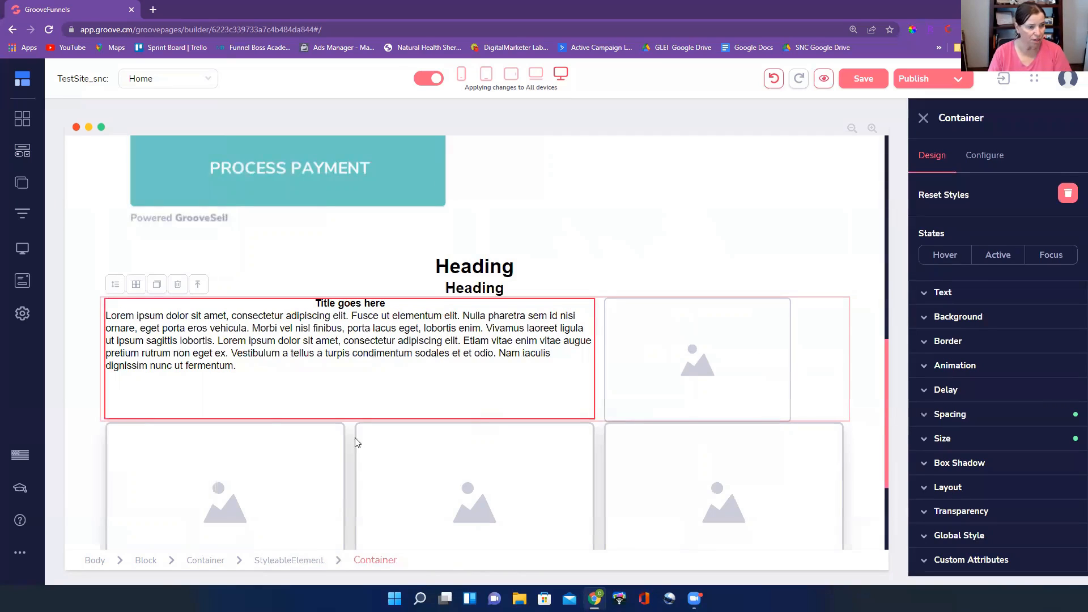
Set the top and bottom margins of the outer container around the text-and-image row to 20
click(265, 561)
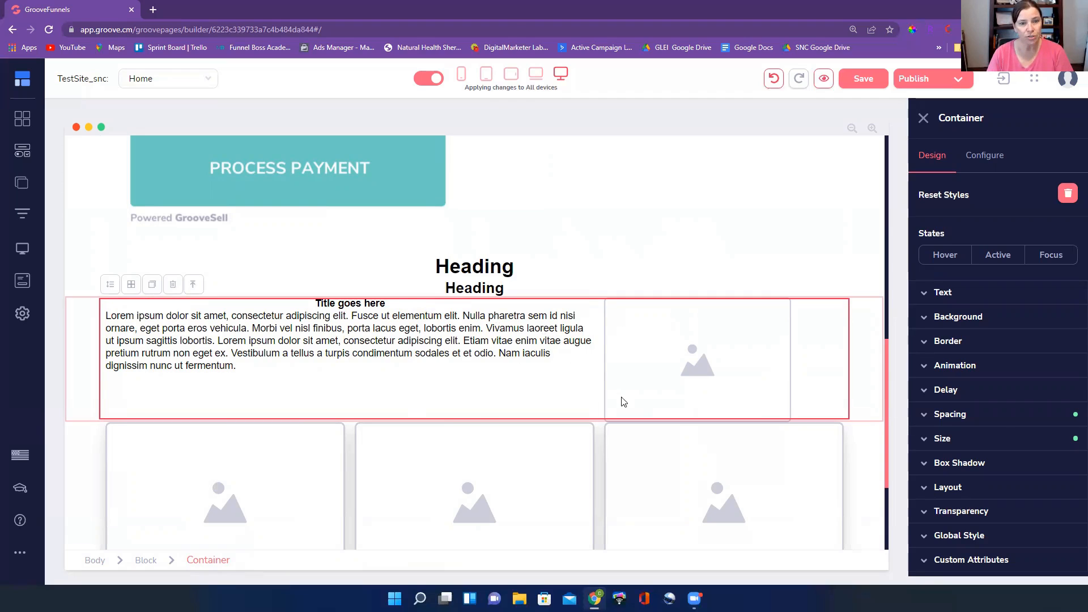
click(1004, 420)
scroll(1013, 382, down, 3)
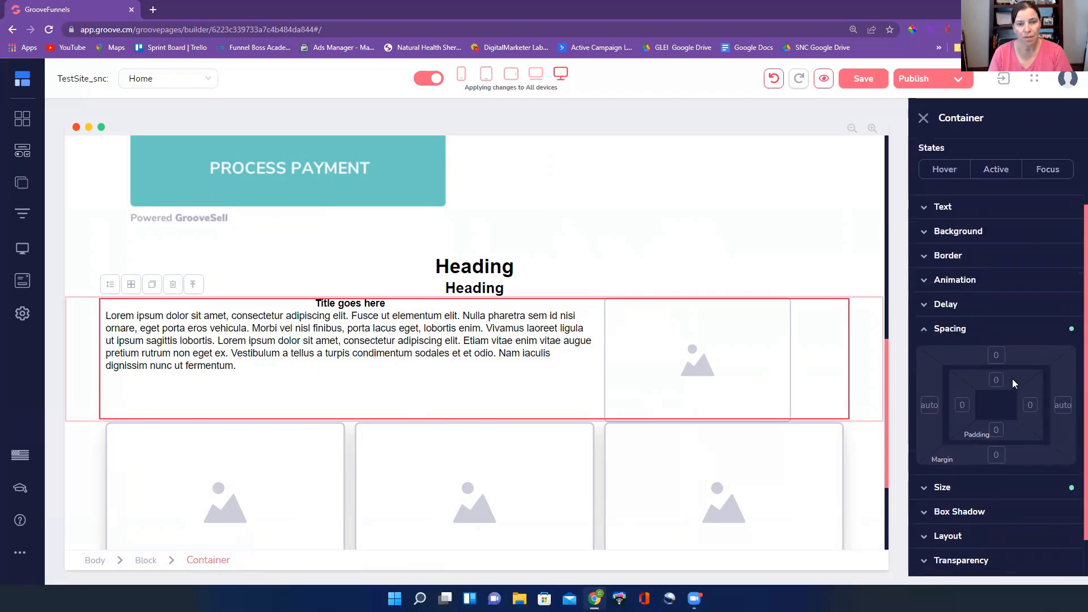
click(996, 311)
click(997, 409)
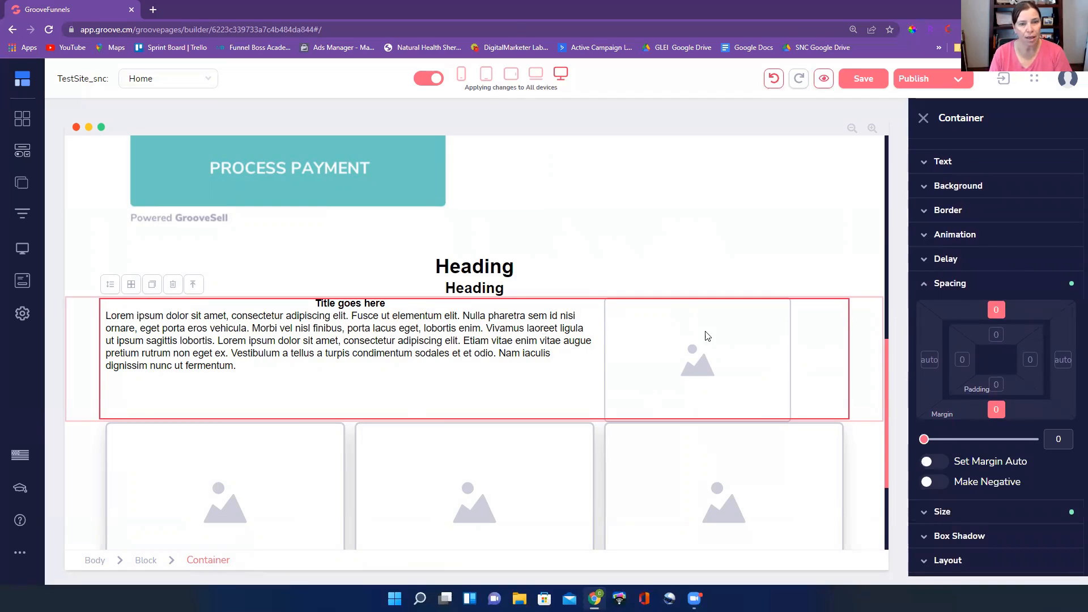
click(928, 440)
drag(929, 440, 928, 441)
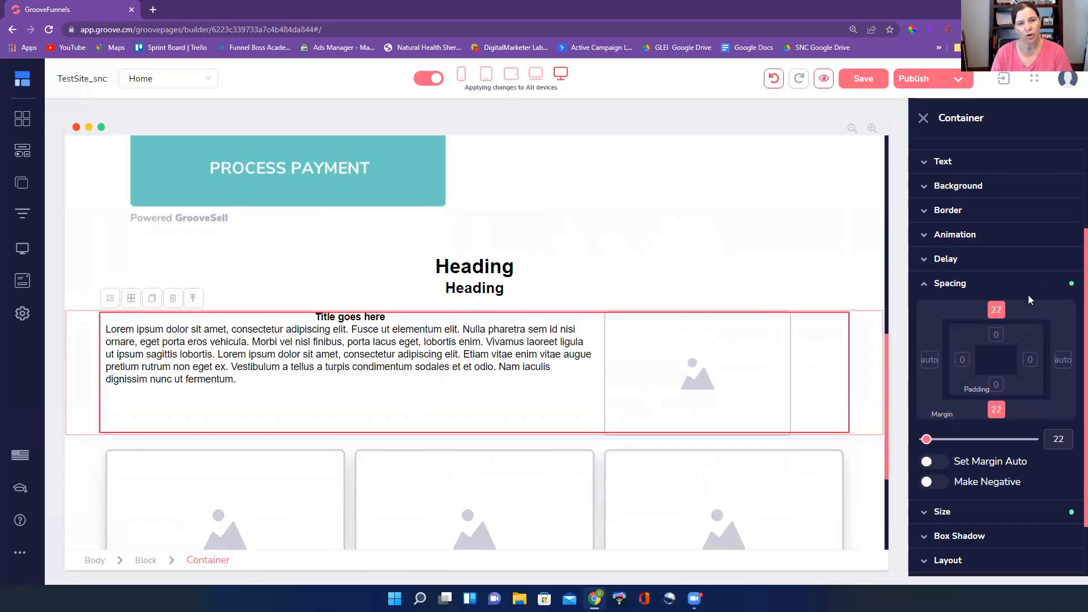
click(1069, 439)
key(BackSpace)
text(0)
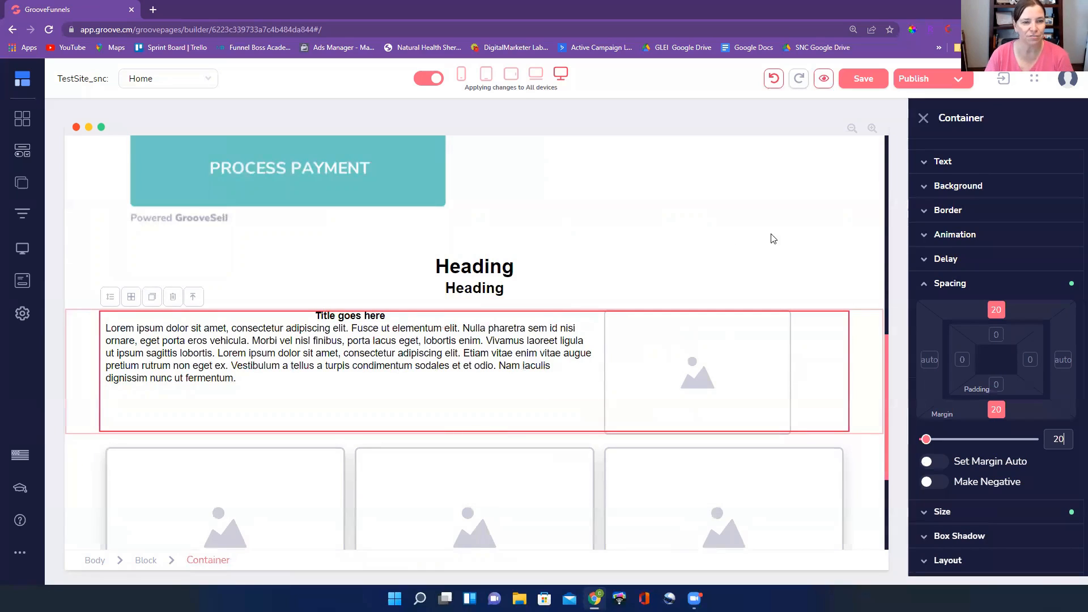
click(929, 287)
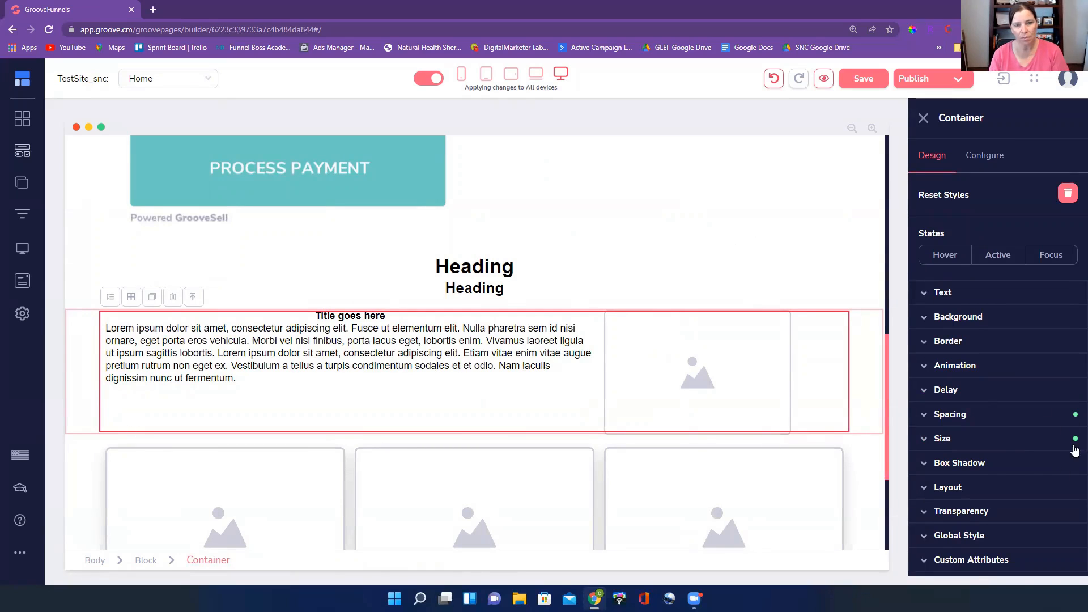
Apply the Lg box shadow to the outer container of the text-and-image row
click(1012, 465)
scroll(1016, 380, down, 1)
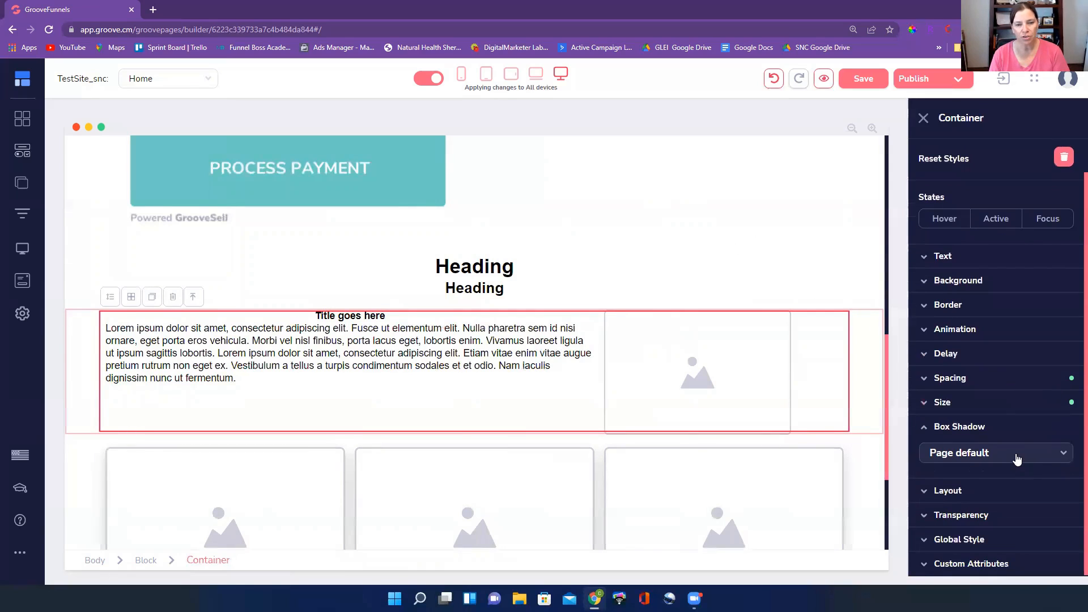
click(1018, 454)
scroll(1011, 457, down, 2)
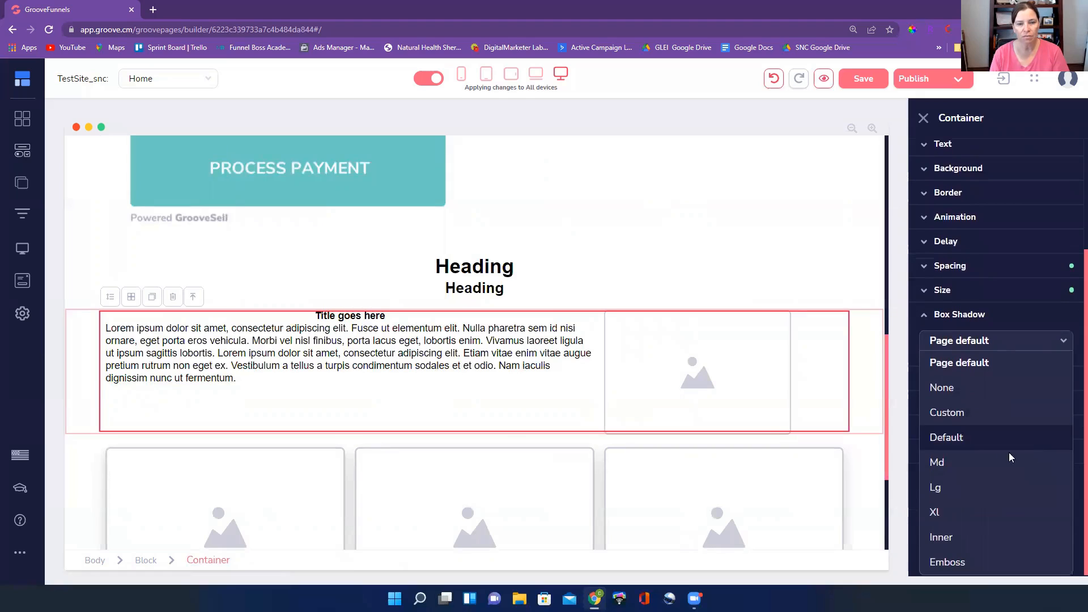
click(952, 489)
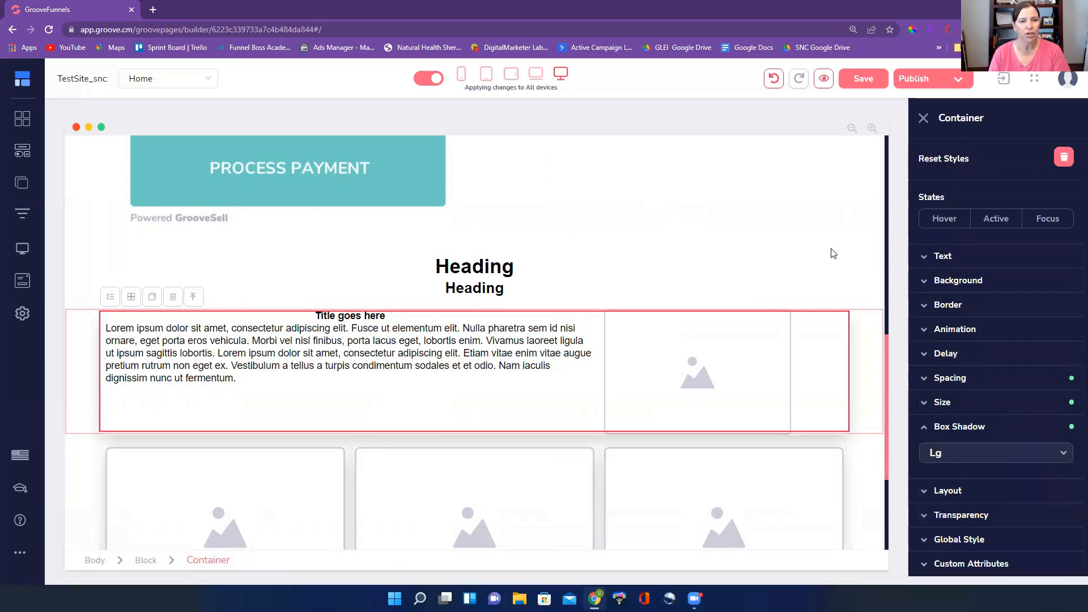
click(836, 232)
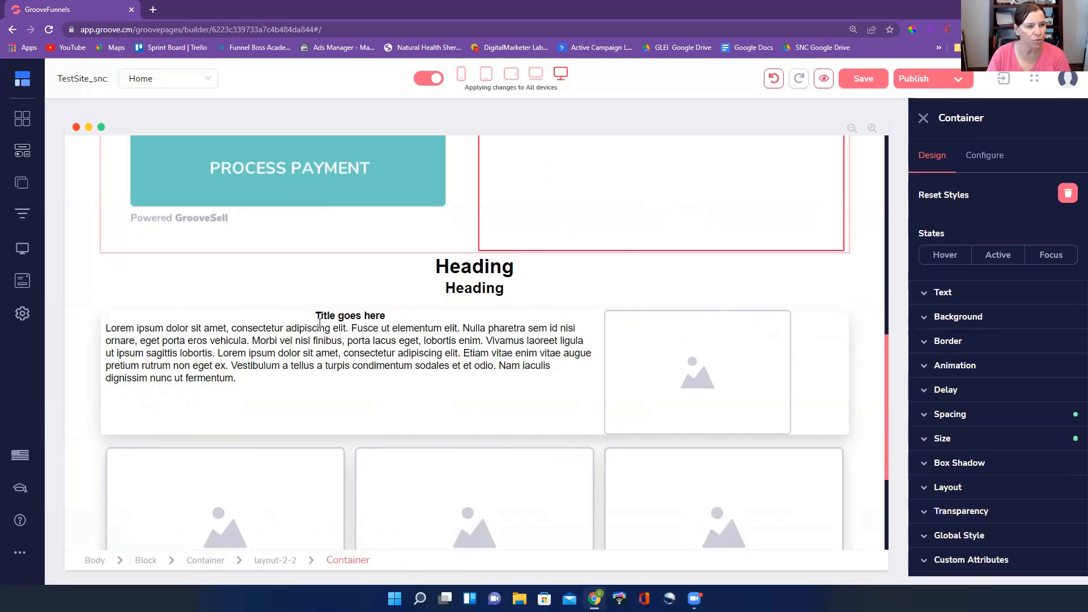
Set the top and bottom padding of the outer container around the text-and-image row to 22
click(369, 316)
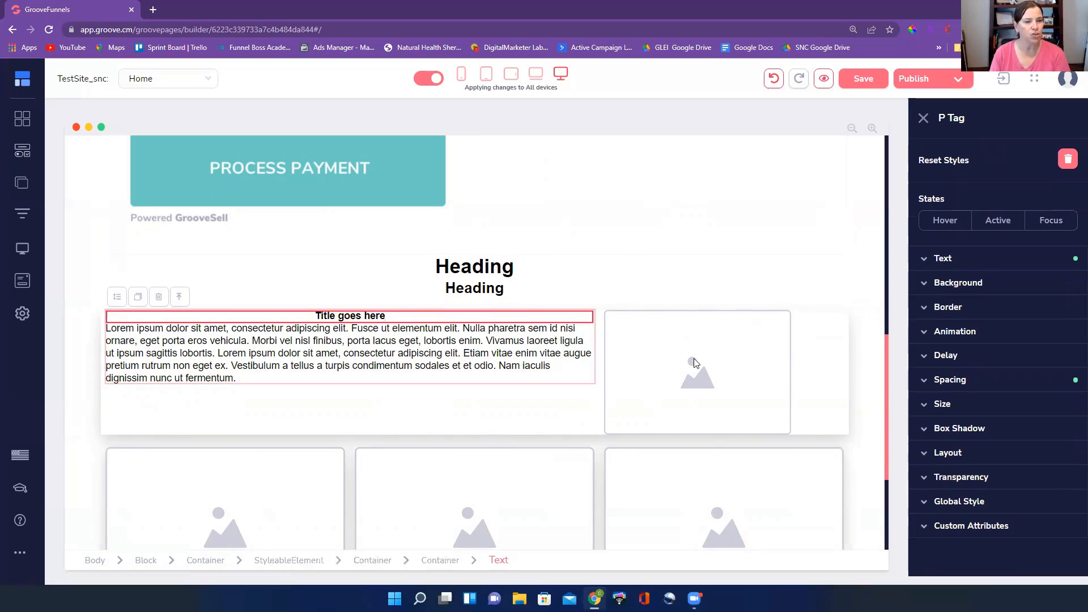
click(819, 358)
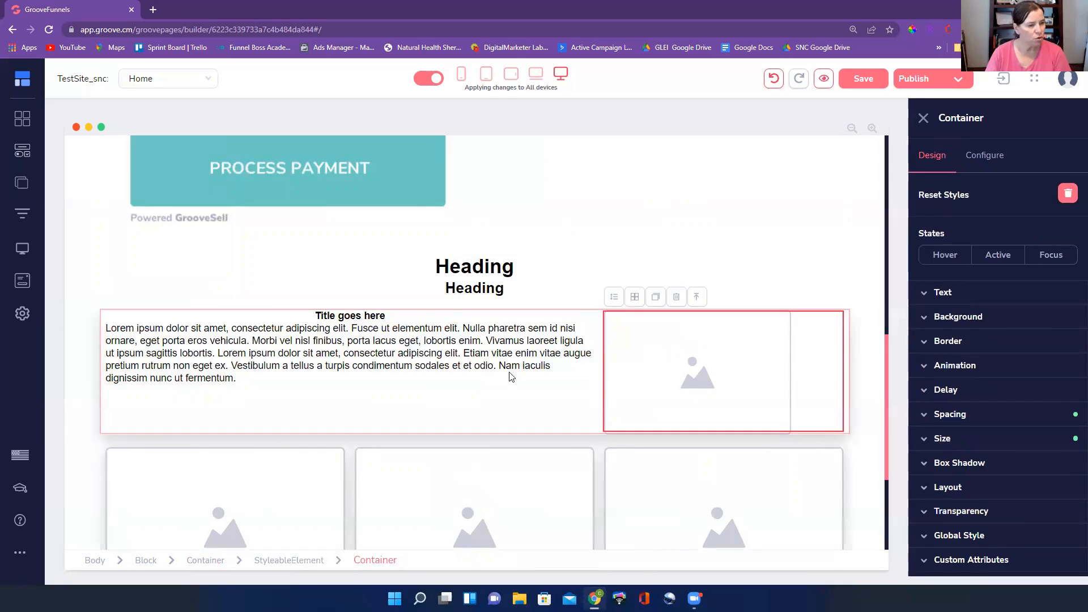
click(206, 560)
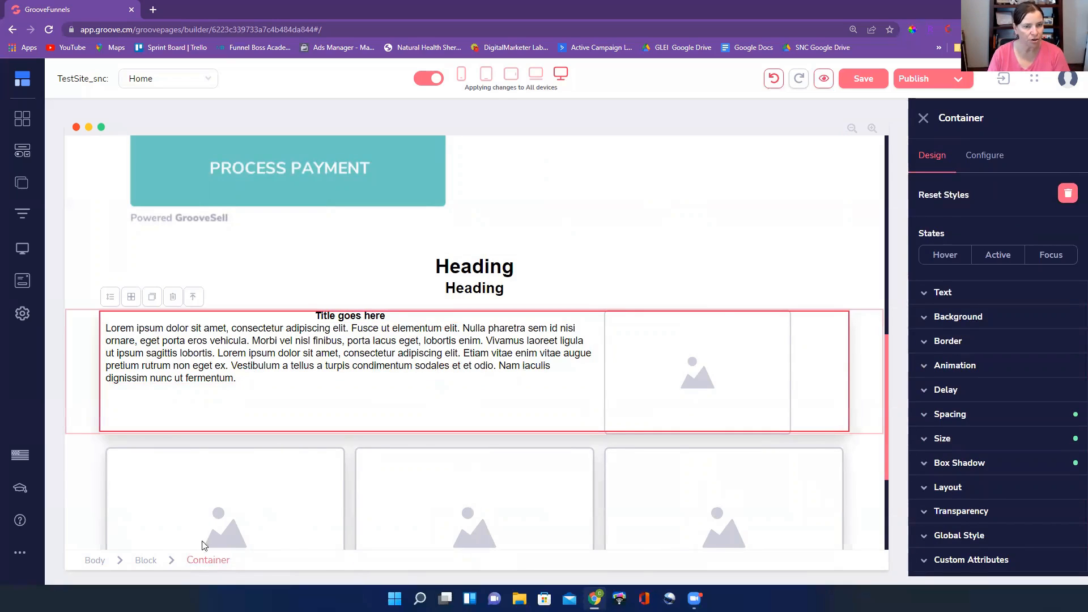
click(1023, 462)
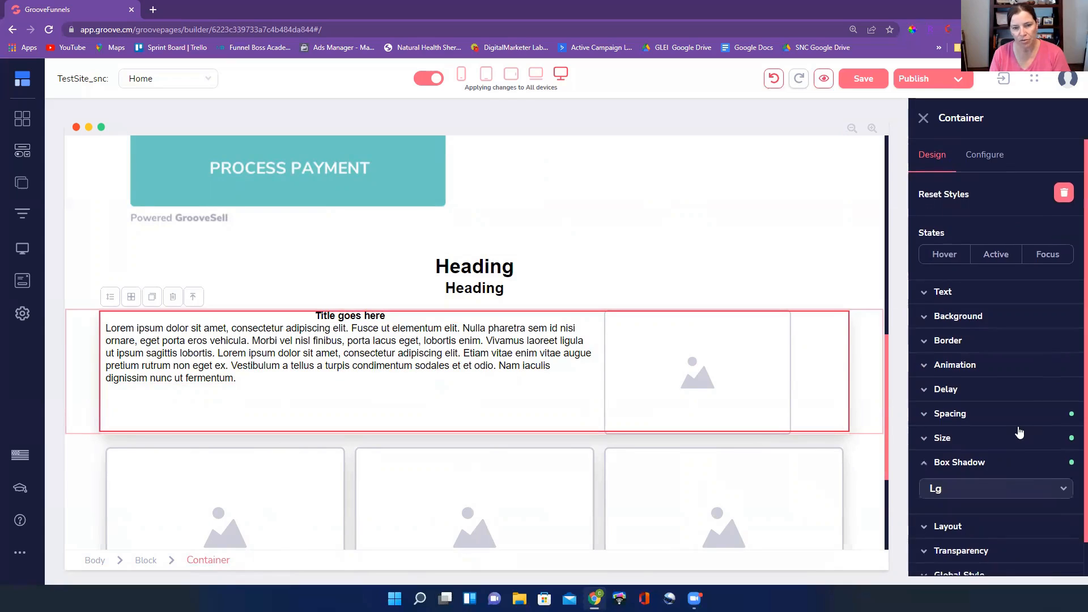
click(991, 432)
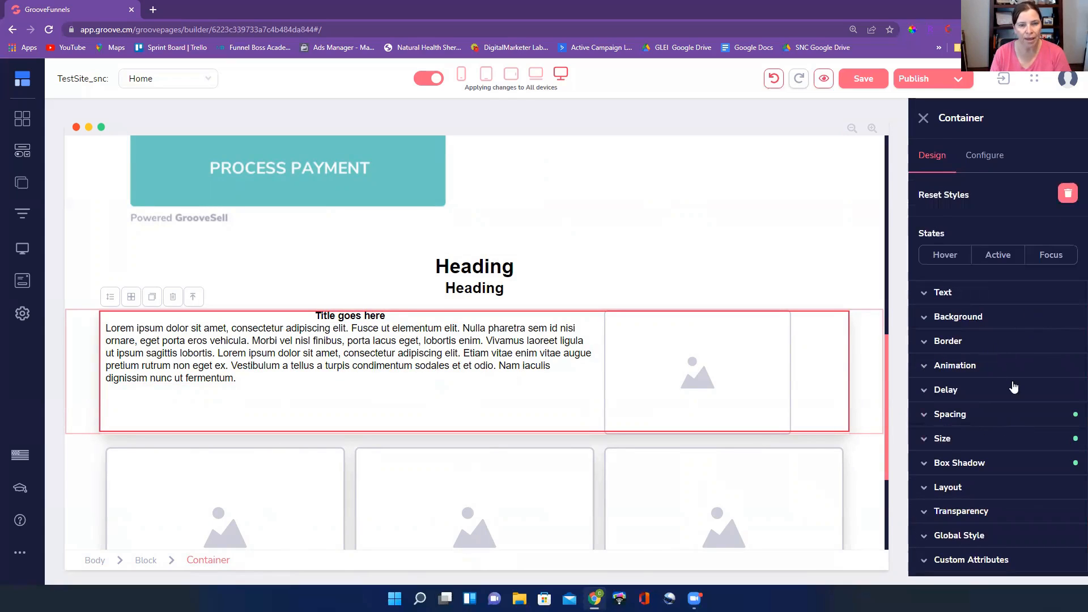
click(990, 418)
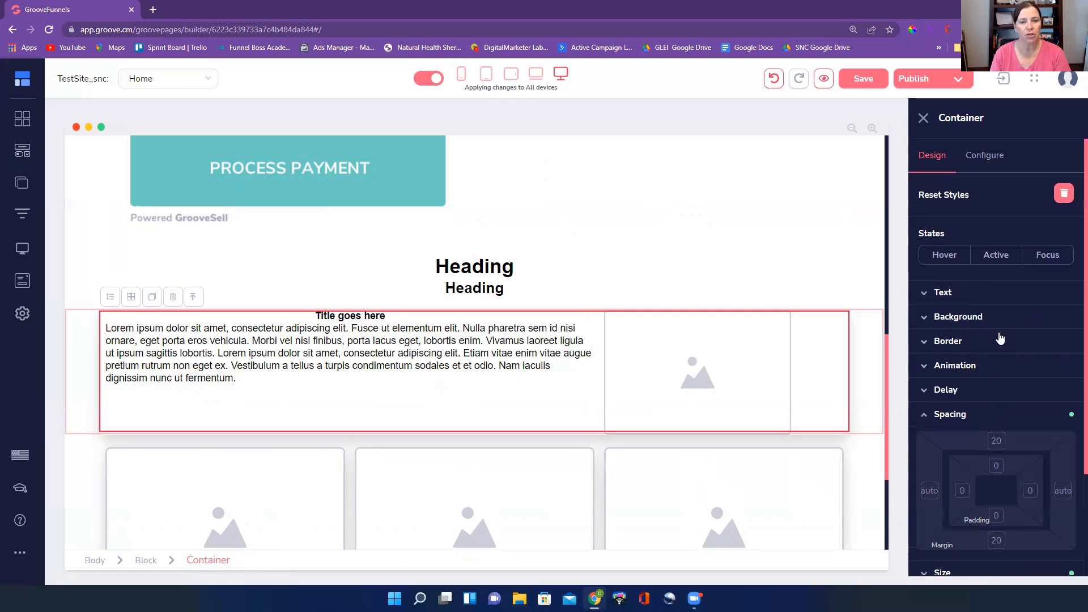
scroll(993, 362, down, 2)
click(998, 390)
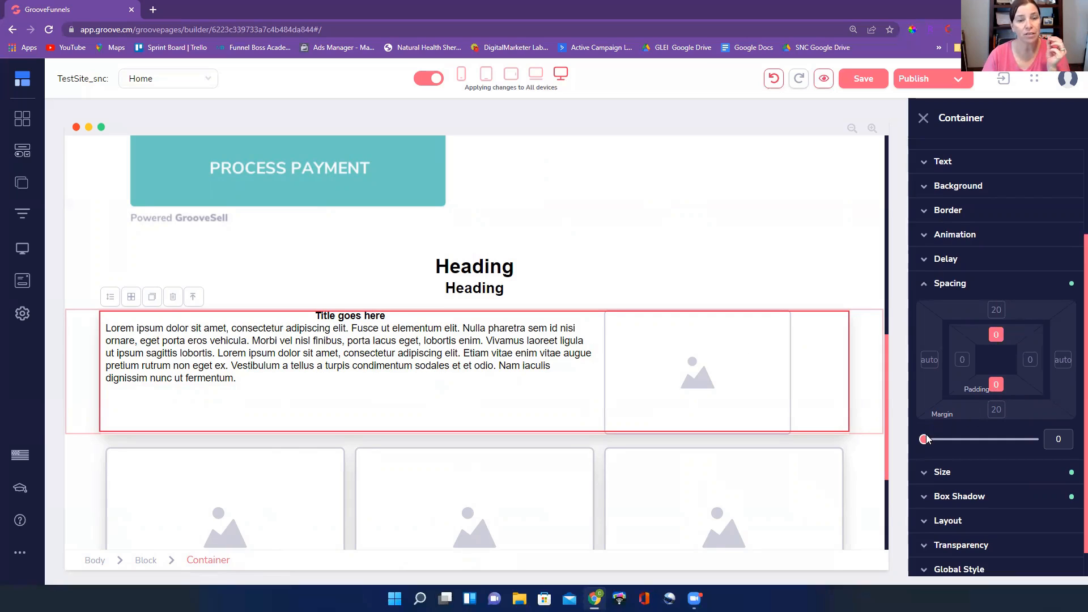
drag(925, 441, 927, 441)
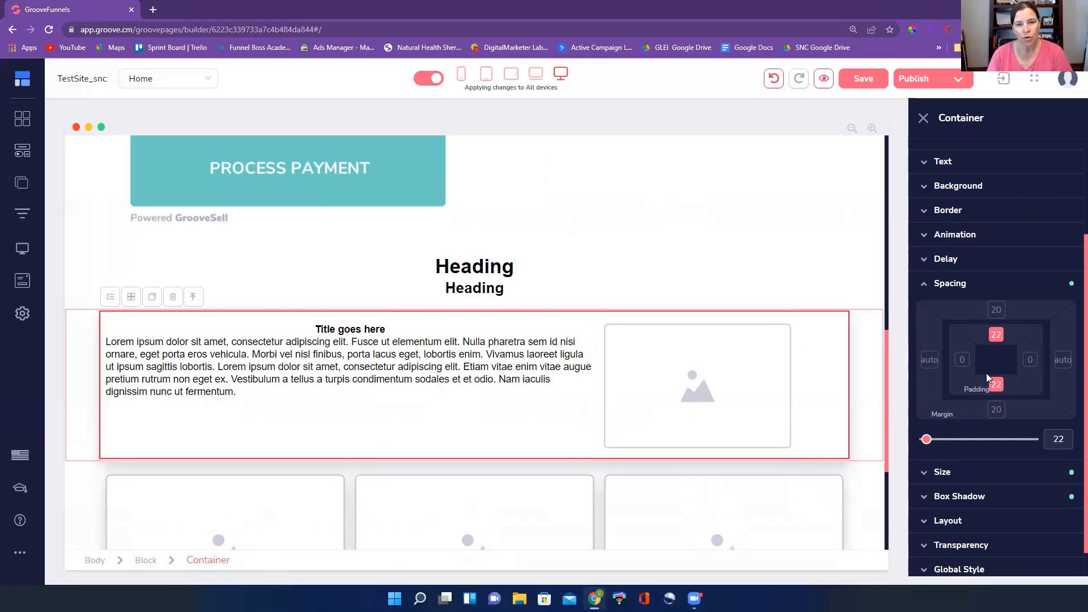
click(721, 191)
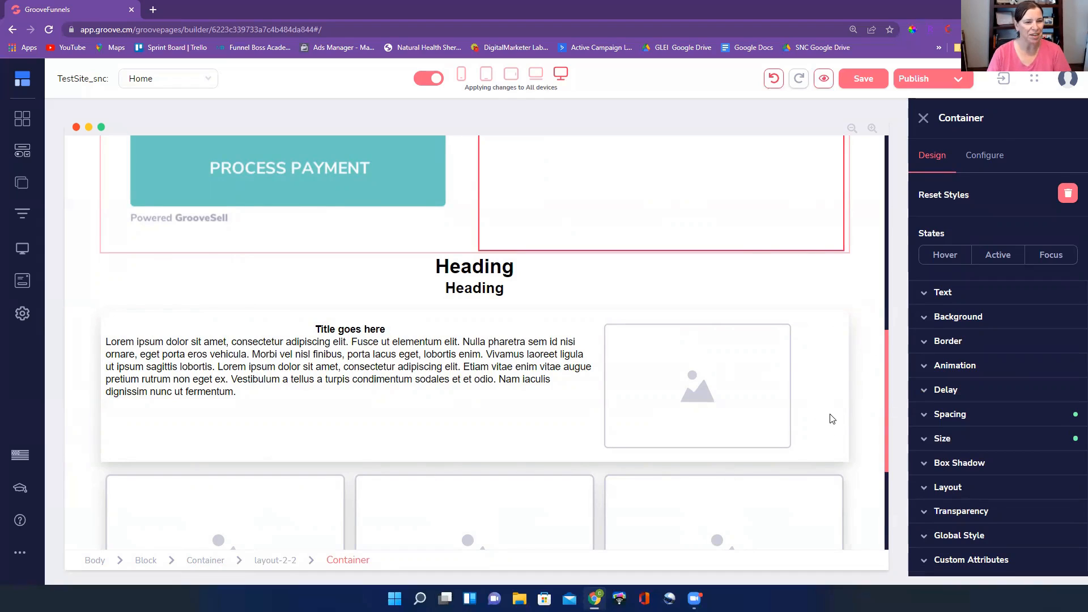
Set the left and right margins of the lorem ipsum paragraph in the text-and-image row to 20
click(440, 411)
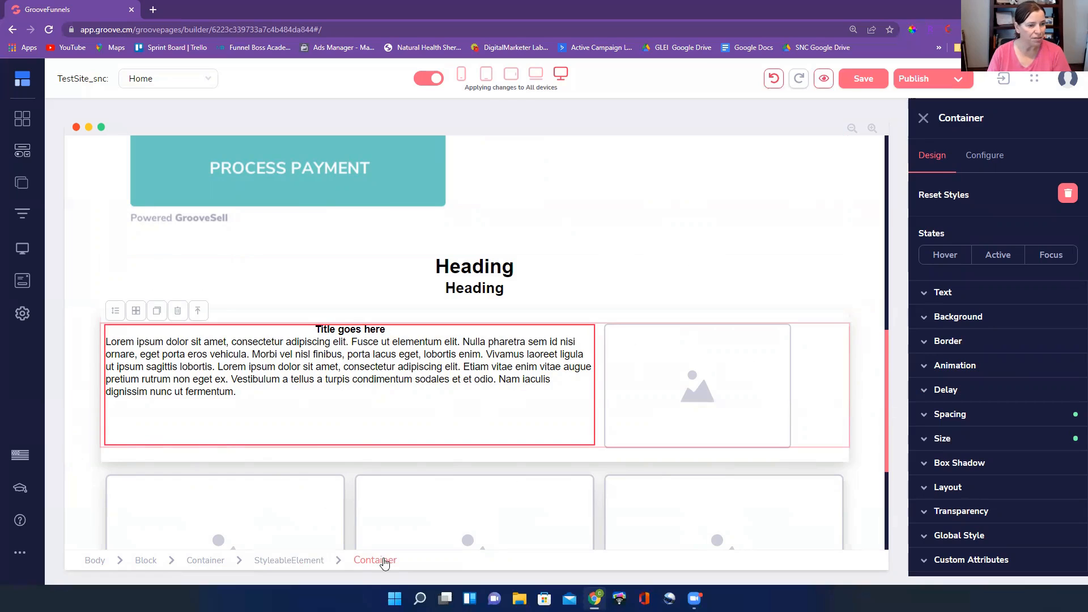
click(315, 379)
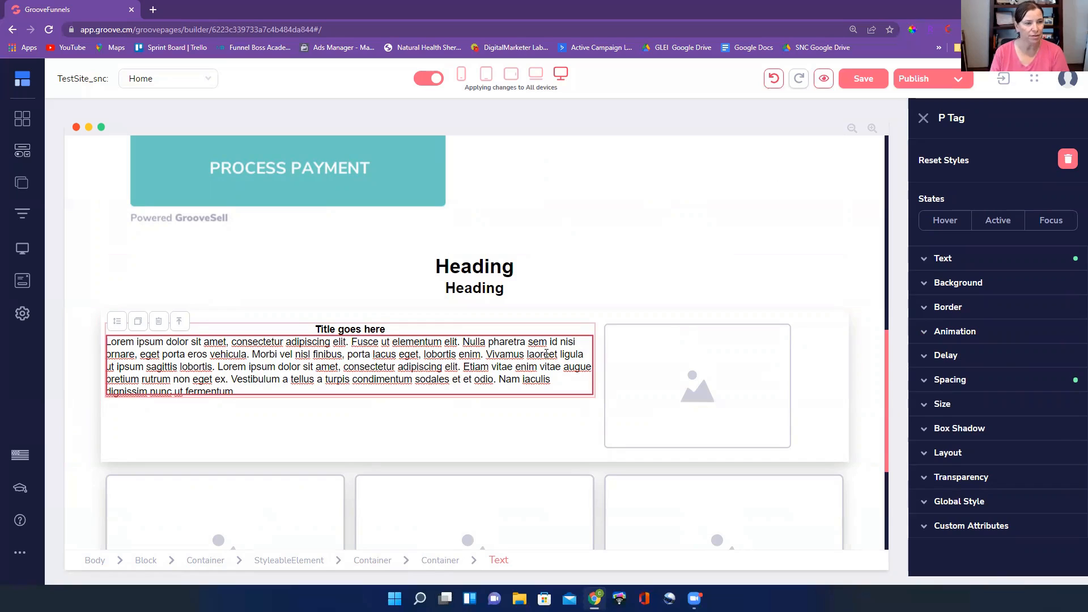
click(1014, 379)
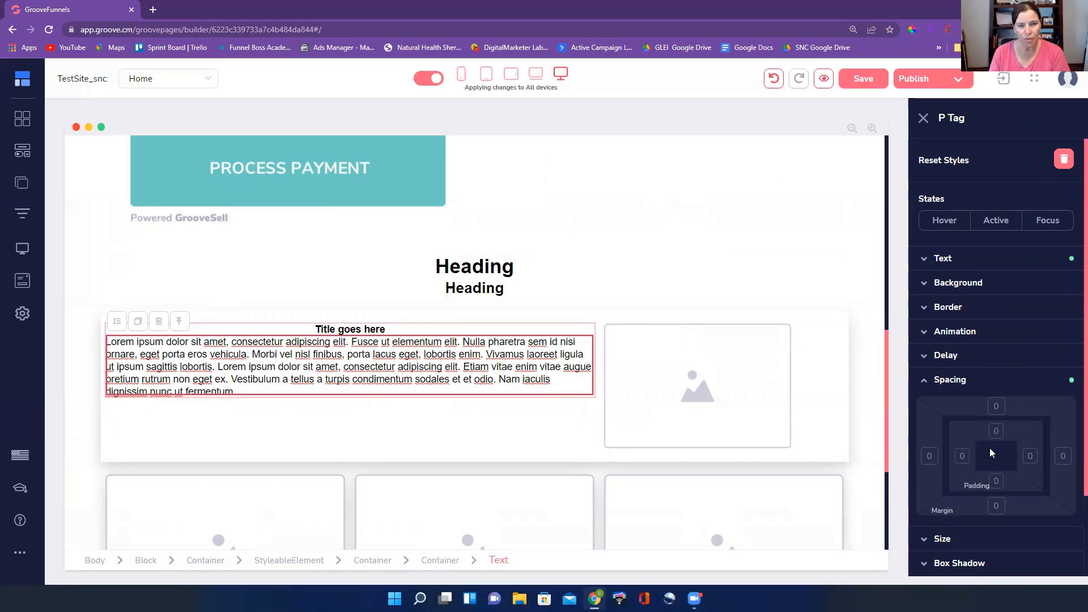
scroll(945, 421, down, 1)
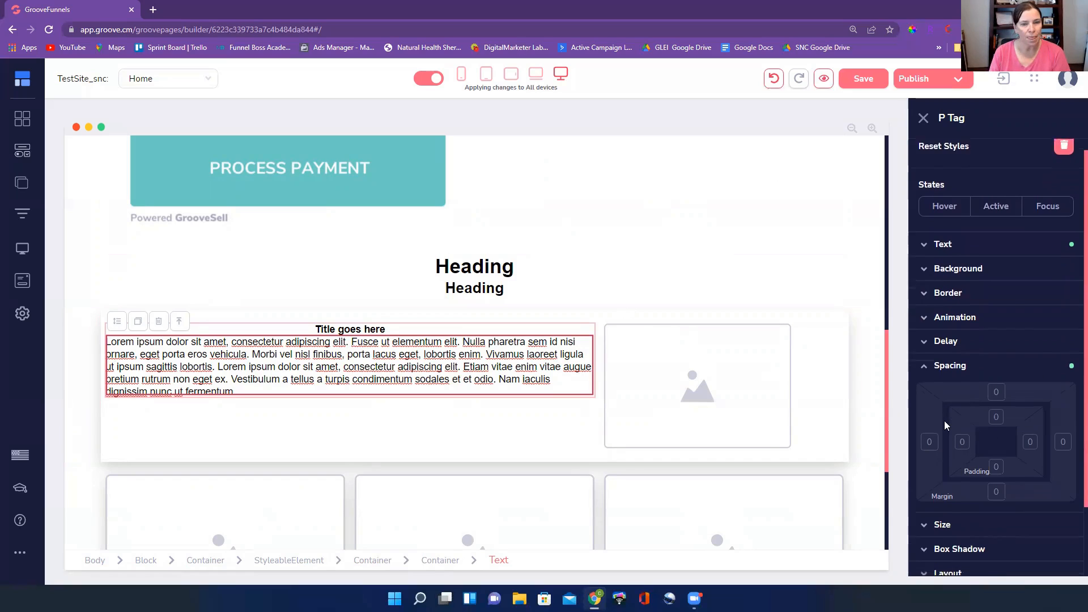
scroll(931, 424, down, 1)
click(930, 400)
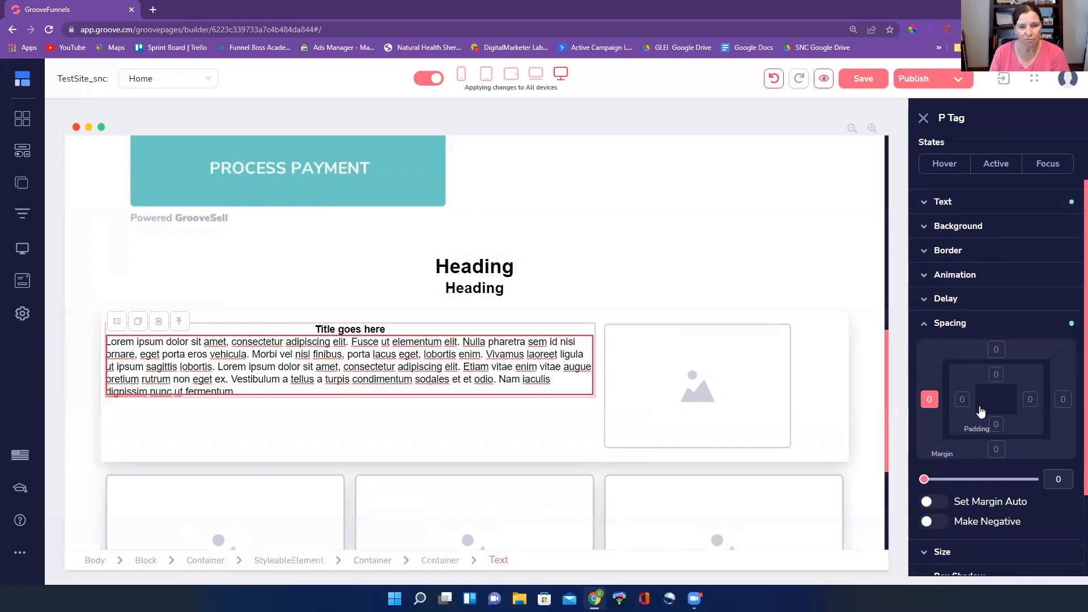
shift+click(1063, 400)
drag(924, 479, 929, 481)
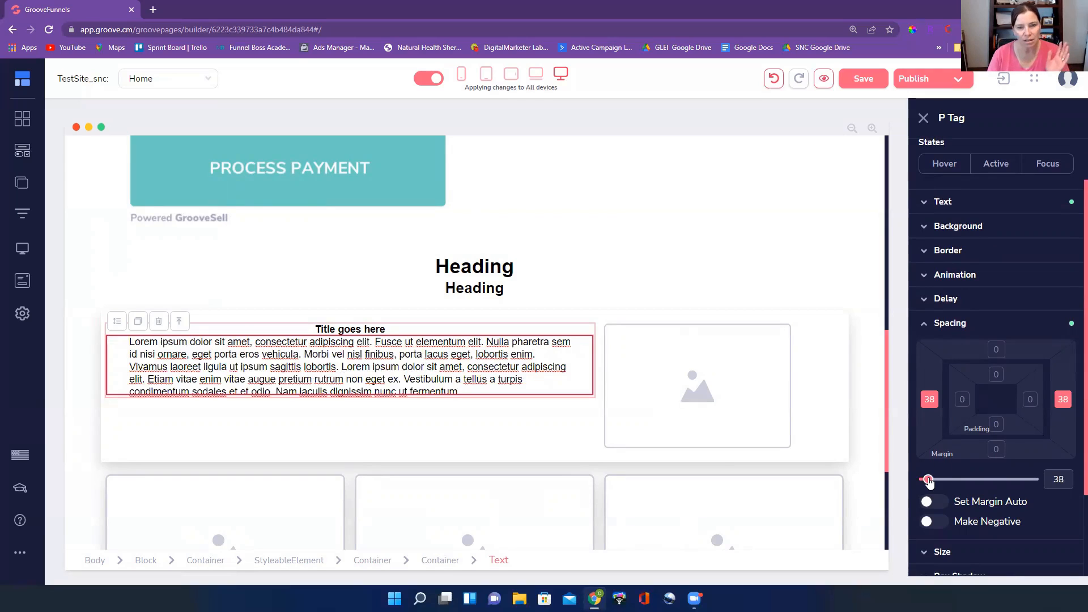
drag(1058, 482, 1049, 479)
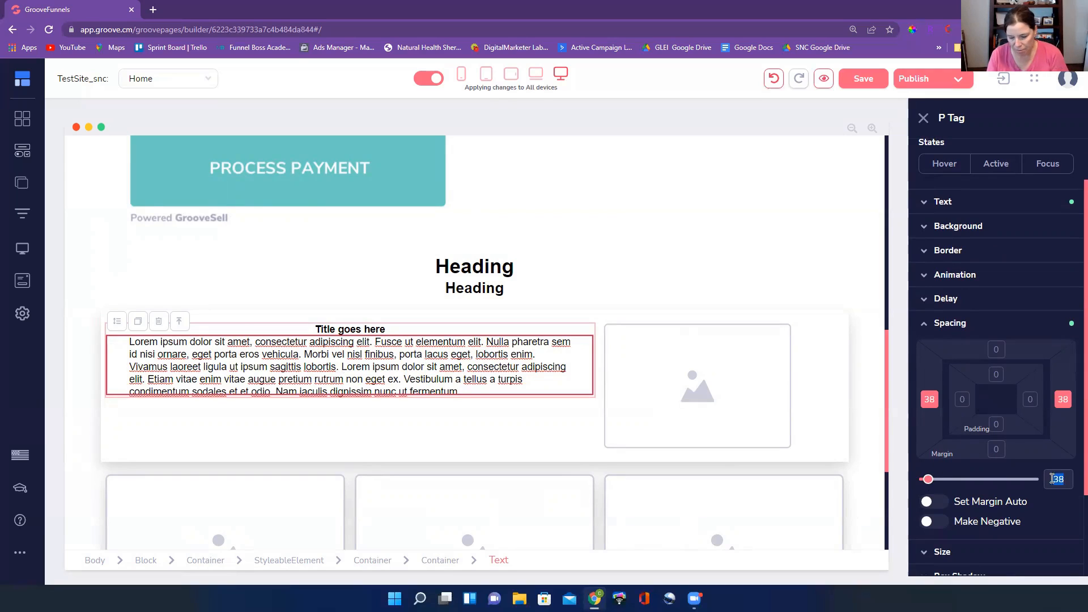
text(20)
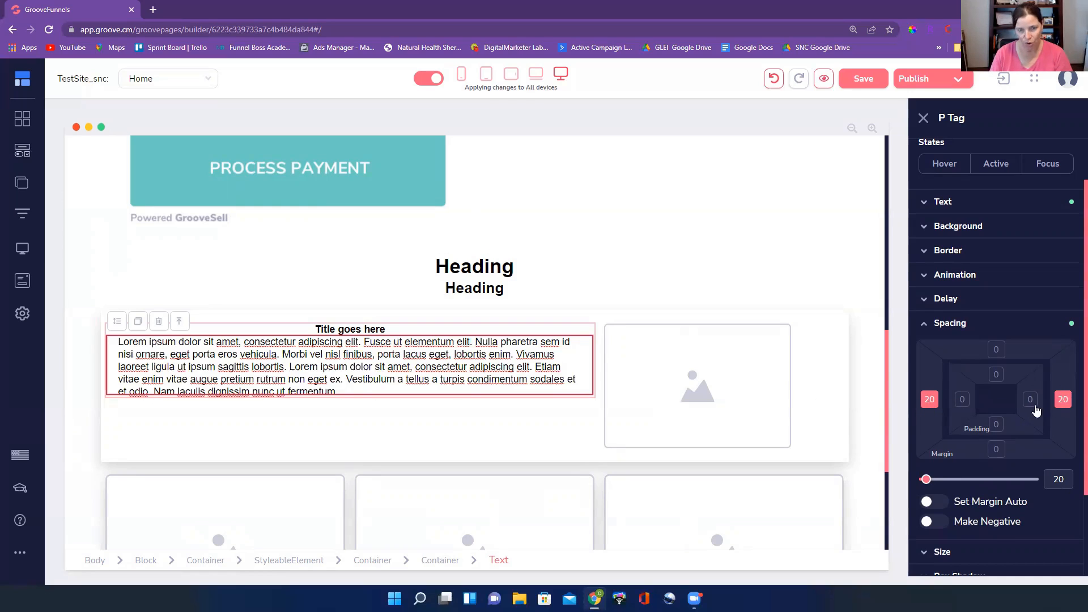
click(930, 405)
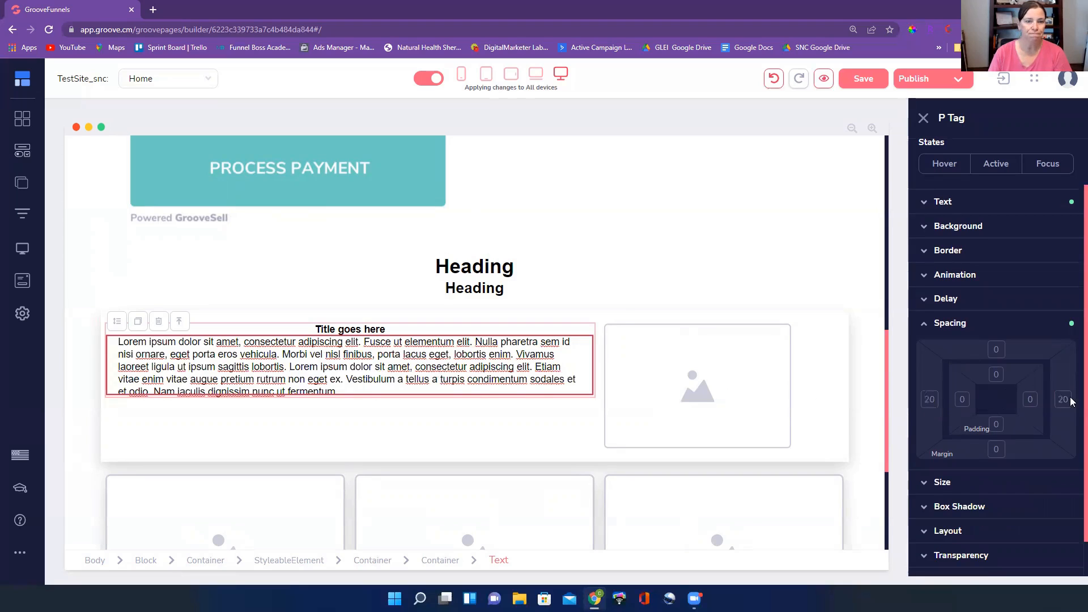
Center the image placeholder within its column container in the text-and-image row
click(658, 440)
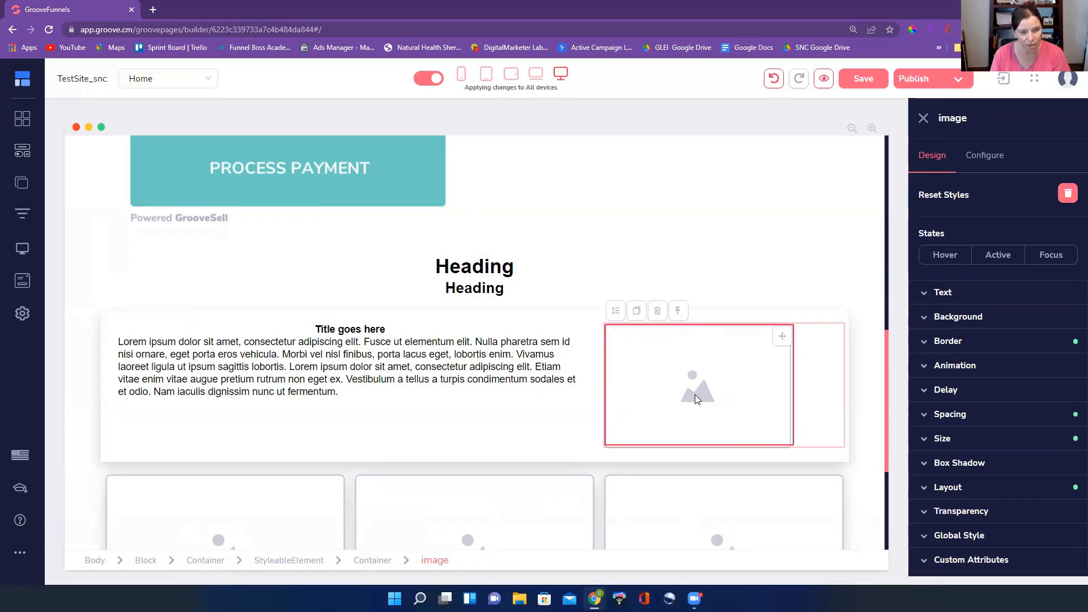
click(826, 382)
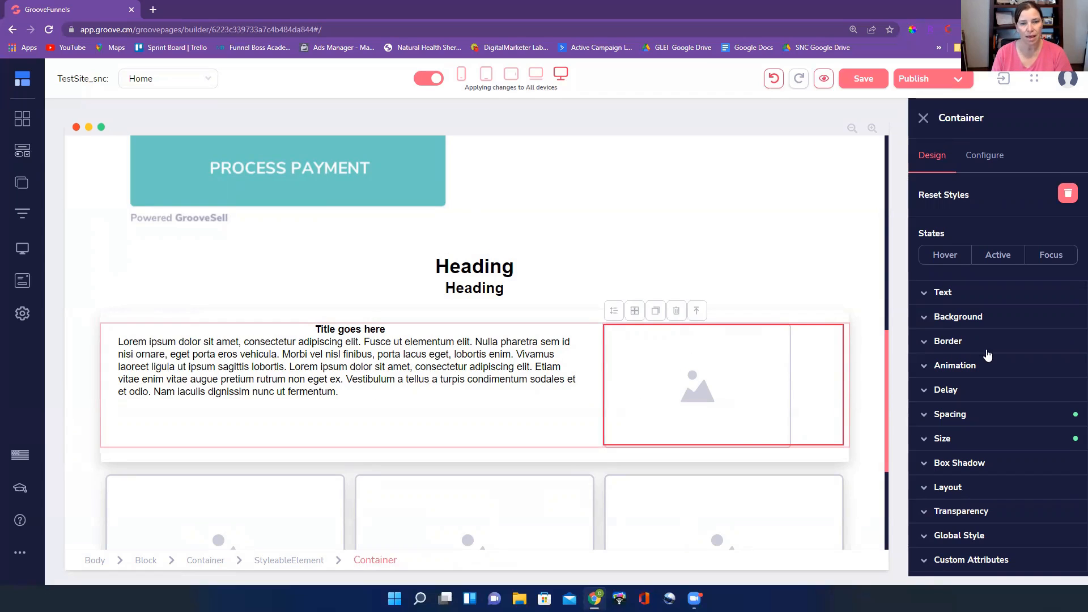
click(987, 292)
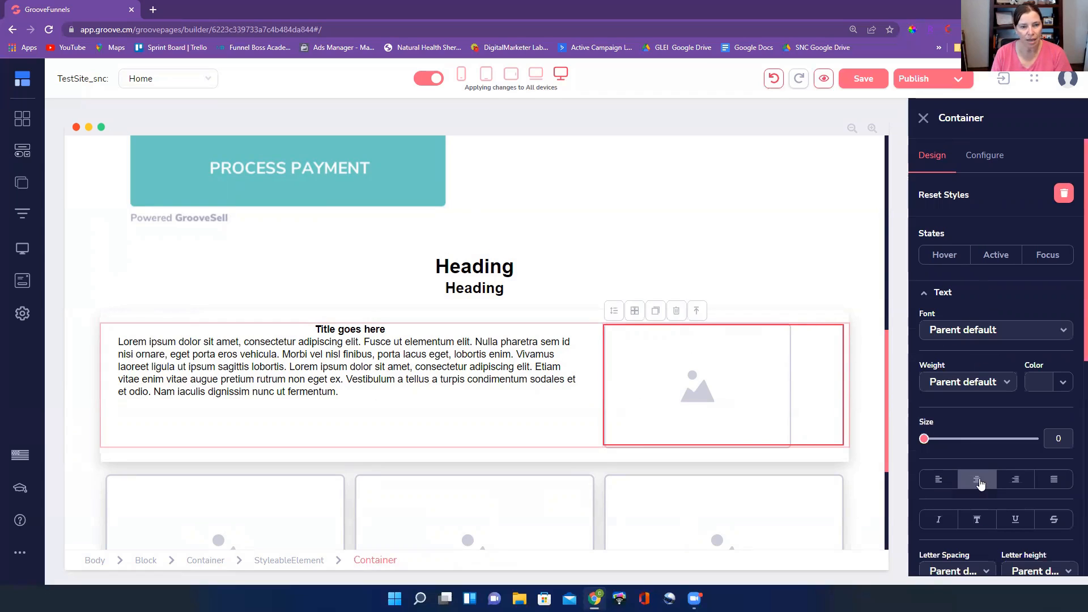
click(980, 480)
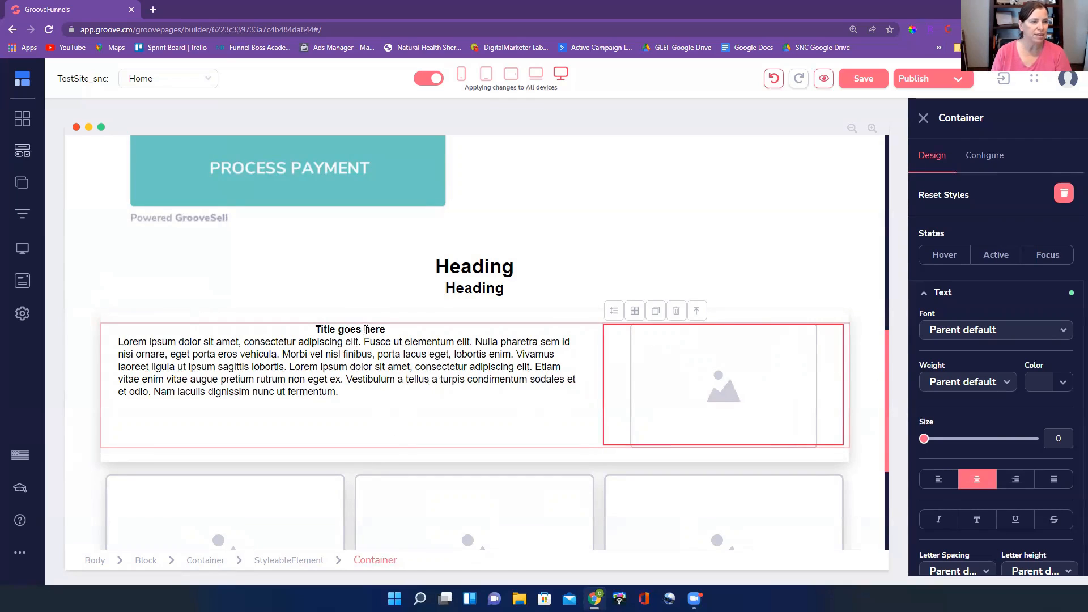
Examine the title and the paragraph text elements in the text column of the text-and-image row
click(366, 330)
double_click(366, 330)
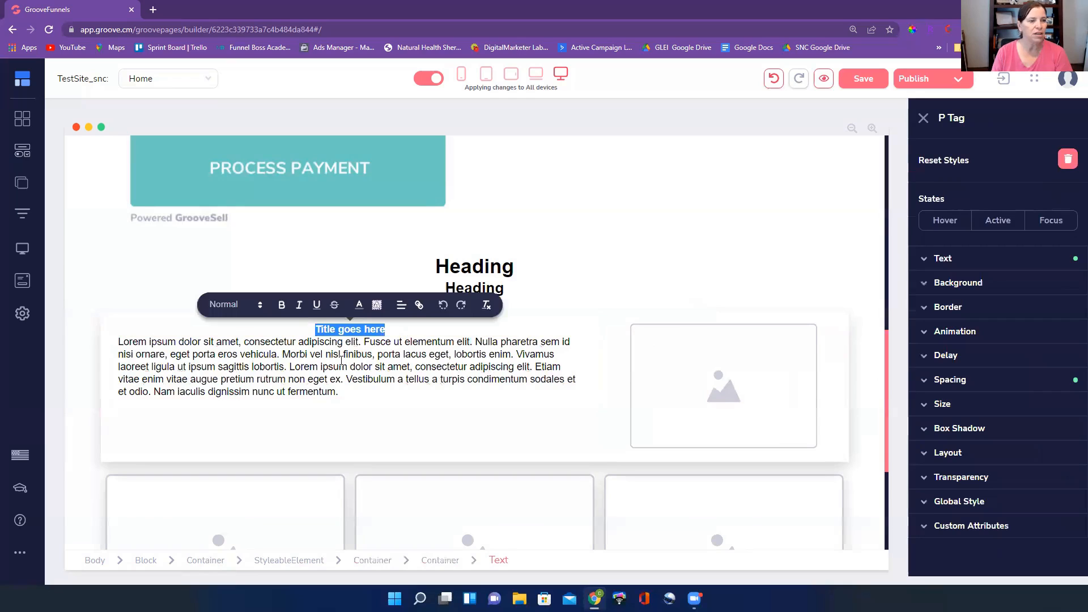
click(287, 342)
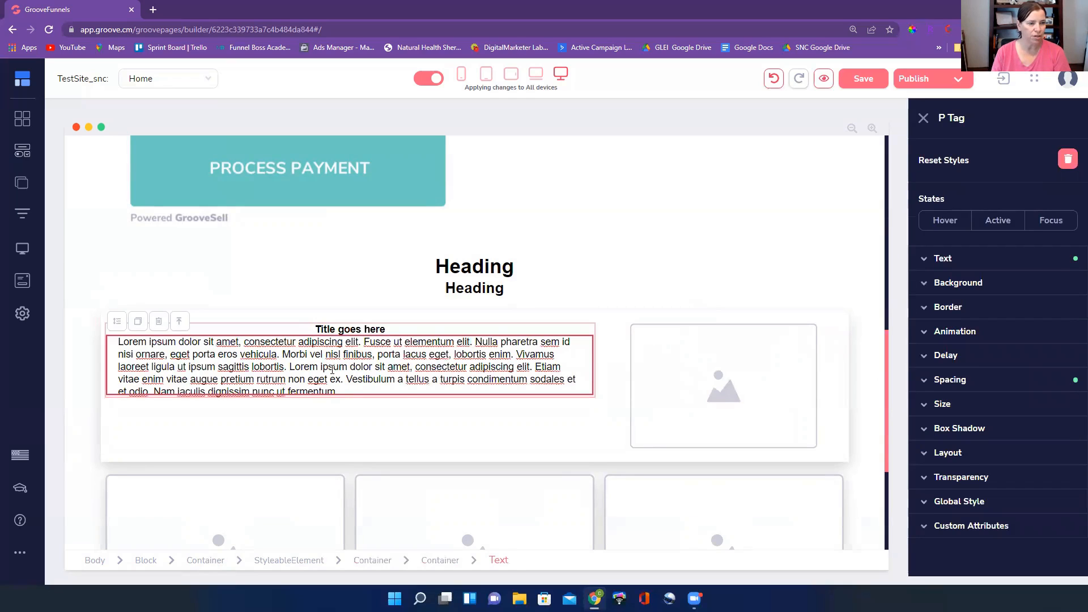
click(381, 341)
drag(357, 397, 129, 356)
click(556, 353)
click(380, 332)
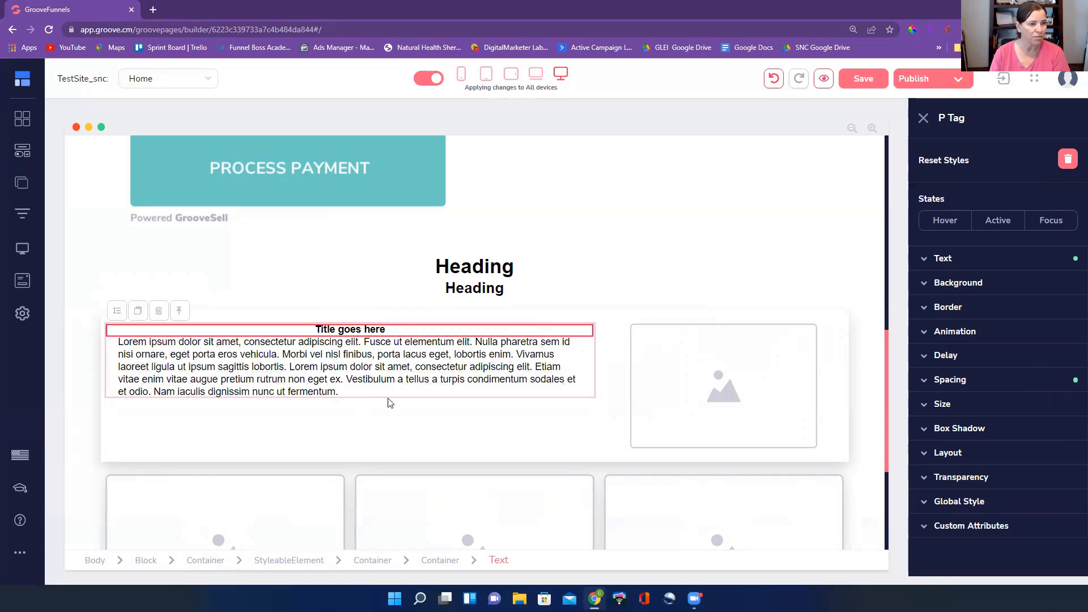
Set the top and bottom margins of the lorem ipsum paragraph in the text-and-image row to 20
click(369, 398)
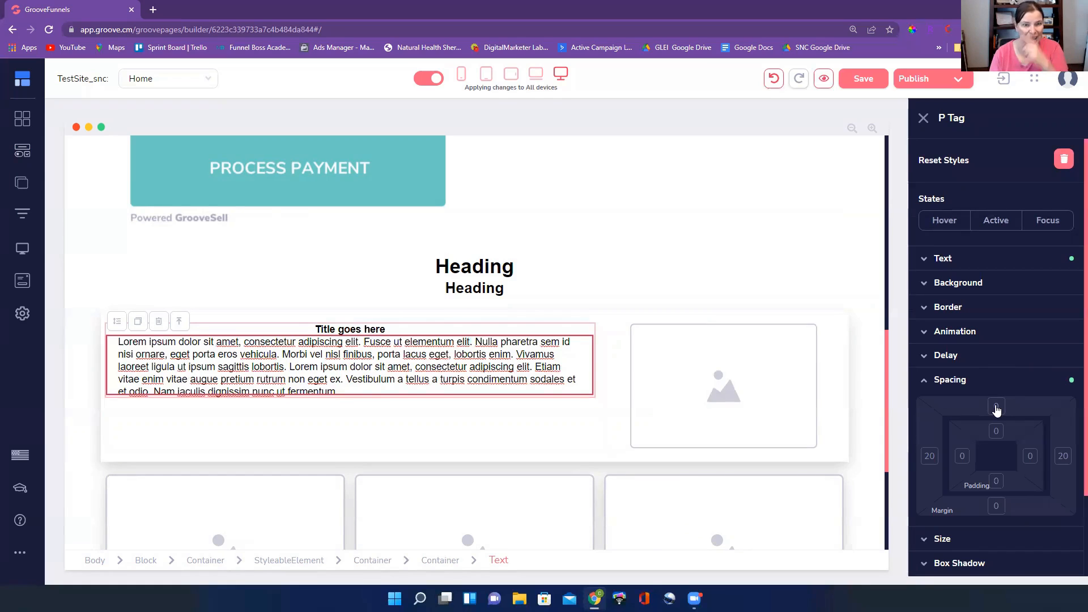
click(997, 406)
click(996, 506)
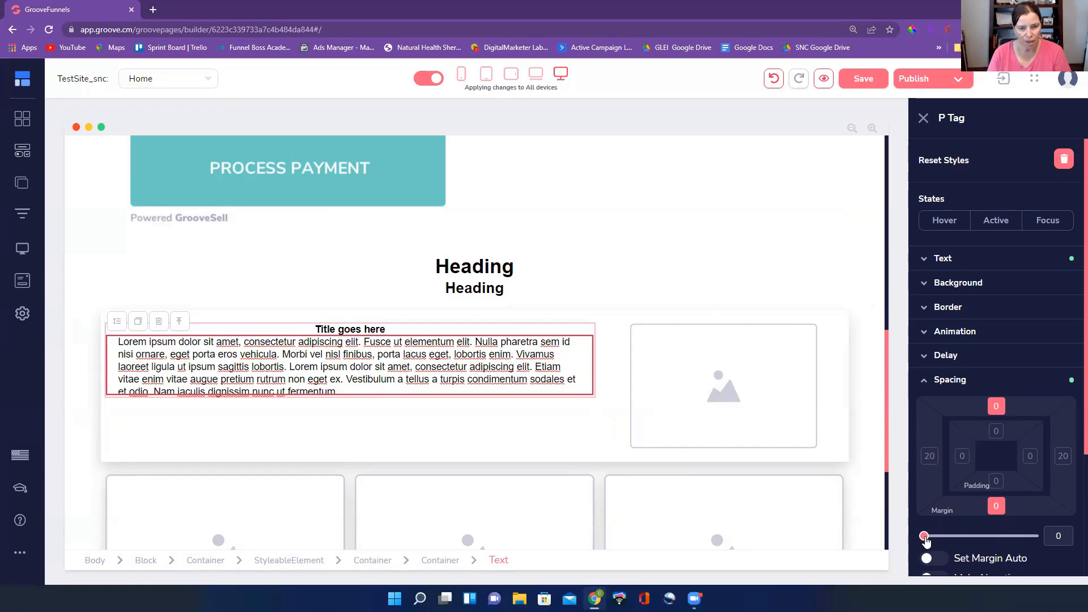
drag(928, 541, 930, 541)
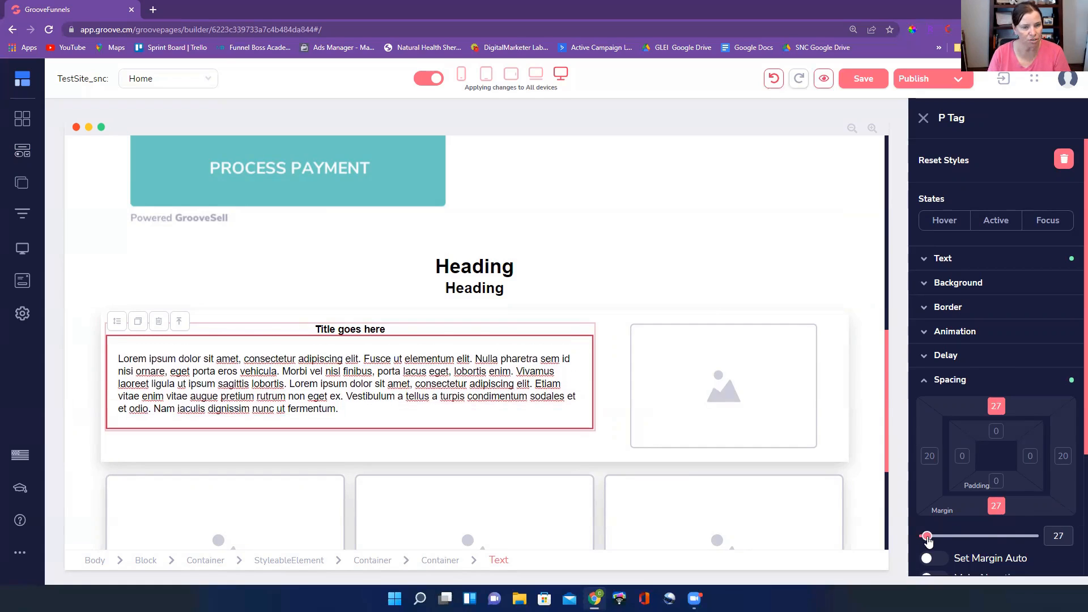
double_click(1070, 534)
text(20)
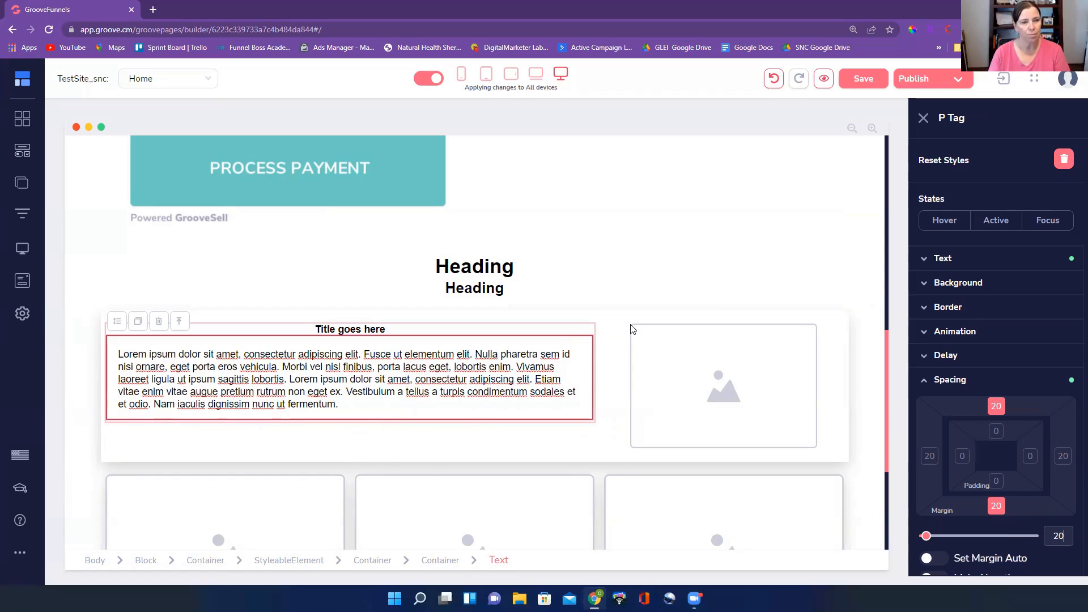
Add the filler text "fksdljfkdsjfkdsljfklsdjfkldsjfkdsjkfdsljkldsf" on a new line below the lorem ipsum paragraph
click(364, 396)
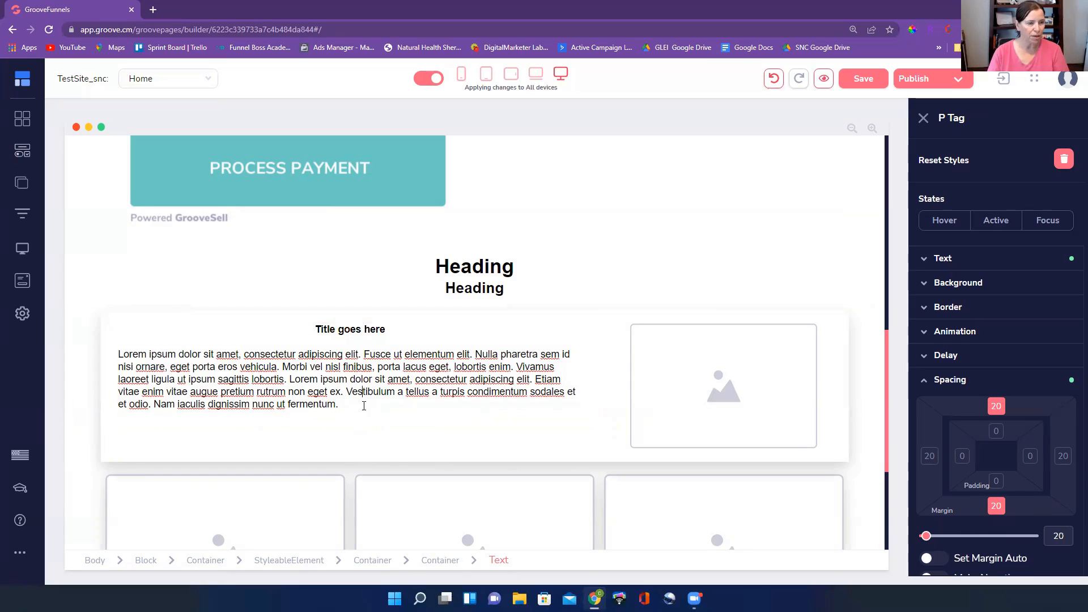
text(fksdljfkdsjfkdsljfklsdjfkldsjfkdsjkfdsljkldsf)
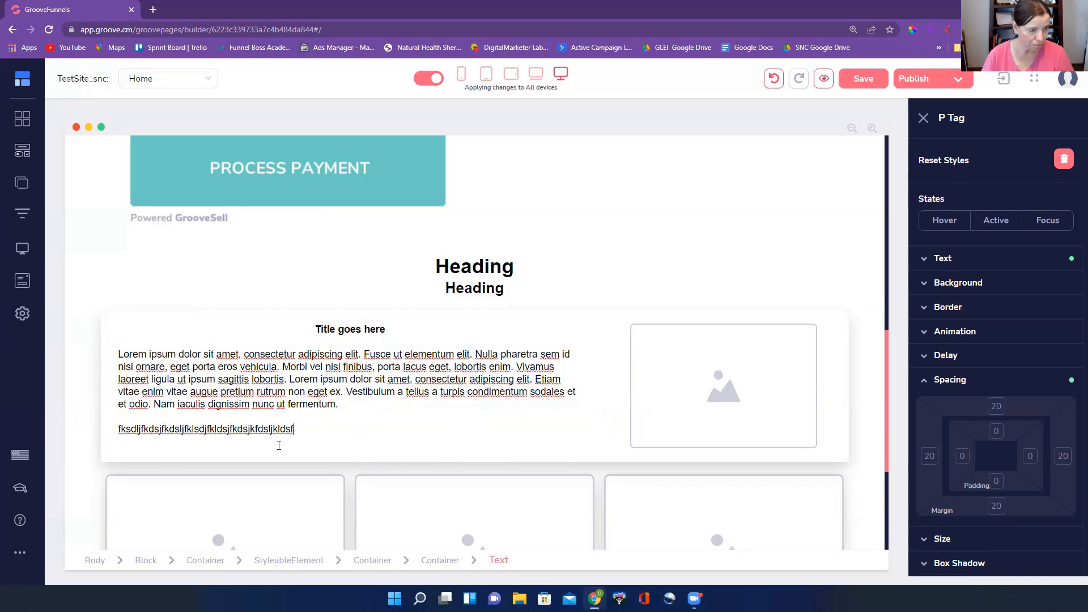
click(565, 423)
click(468, 391)
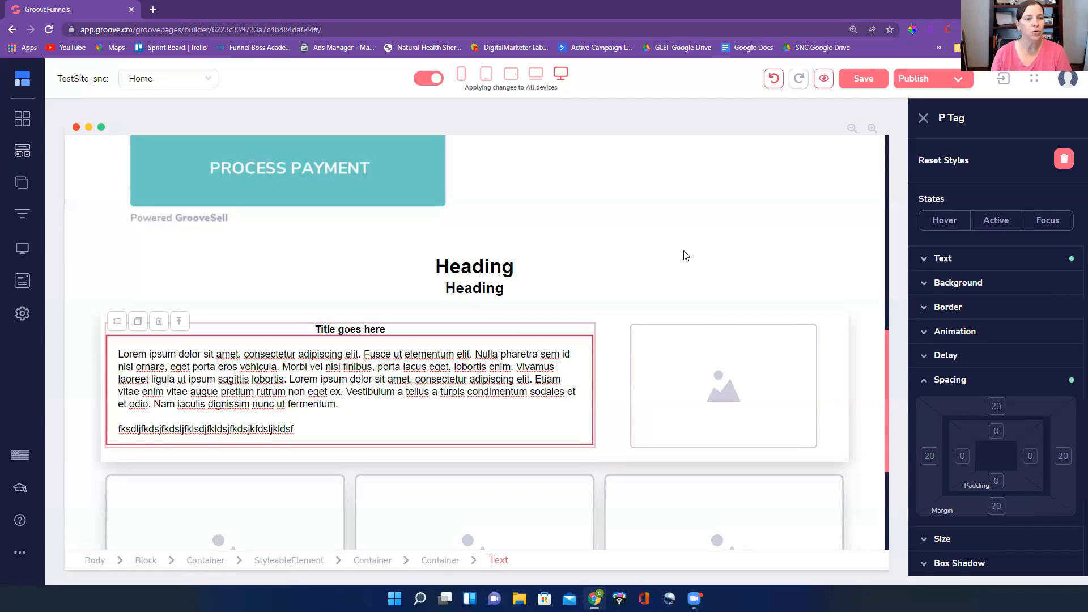
Review the spacing from the page heading down to the three-card row, including the first card's title and text
click(743, 240)
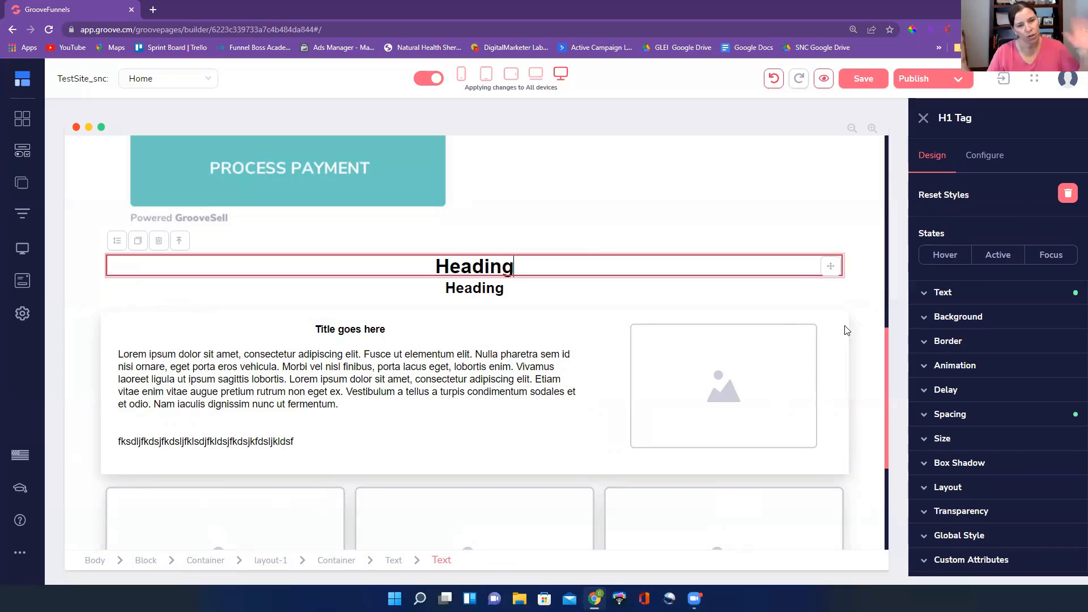
scroll(842, 324, up, 1)
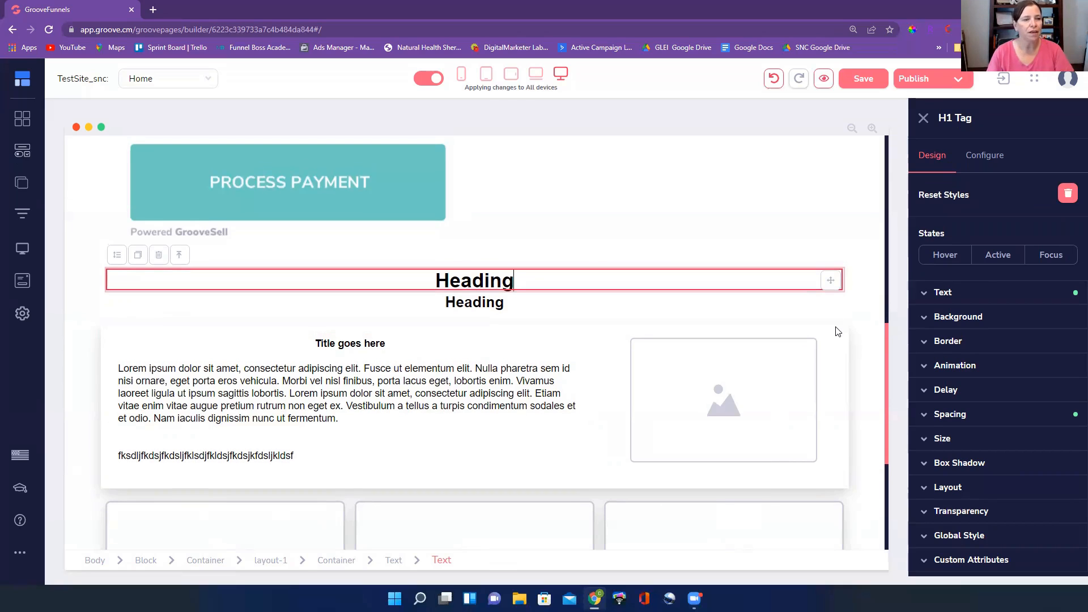
scroll(848, 323, down, 3)
scroll(848, 259, down, 2)
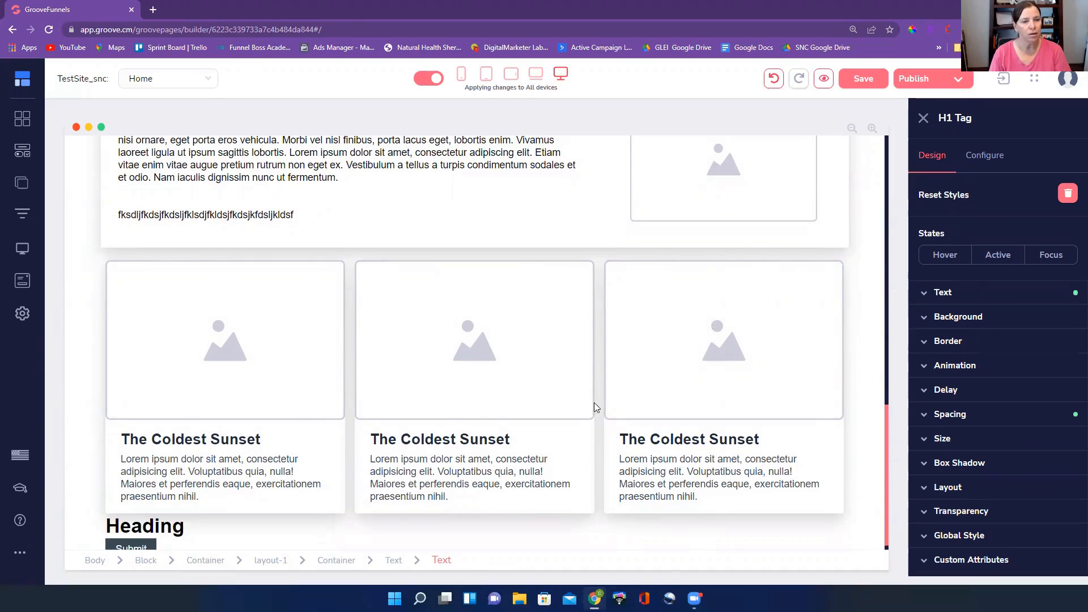
scroll(391, 424, down, 1)
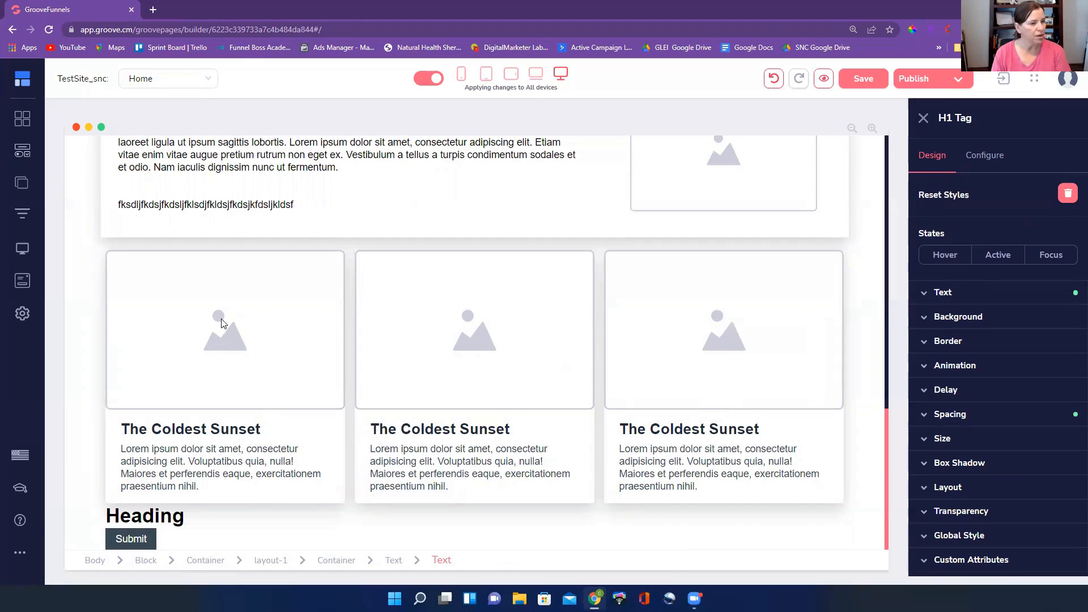
drag(141, 430, 258, 431)
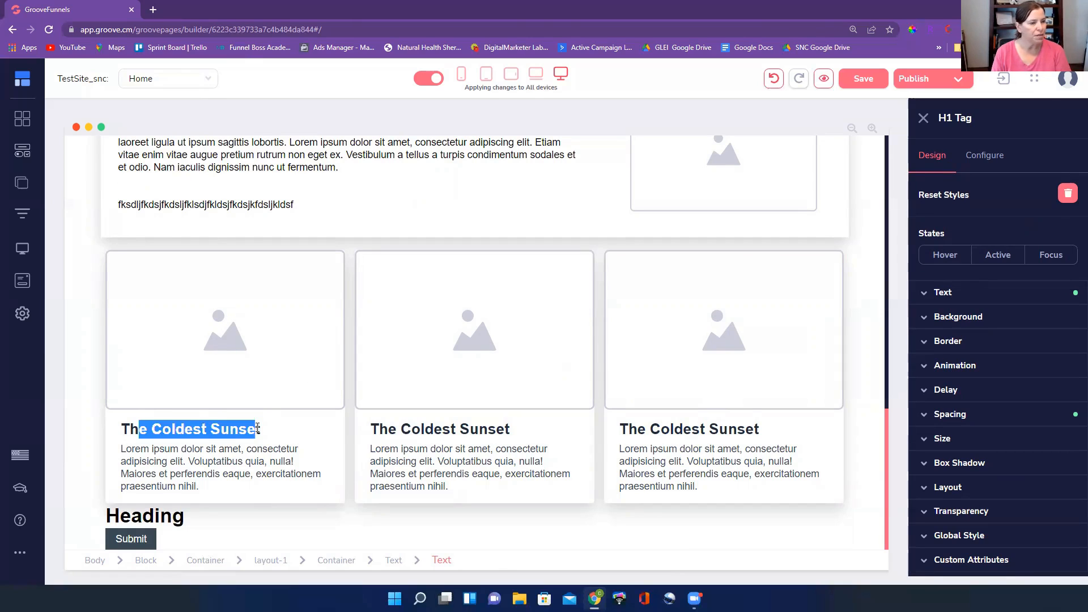
click(147, 464)
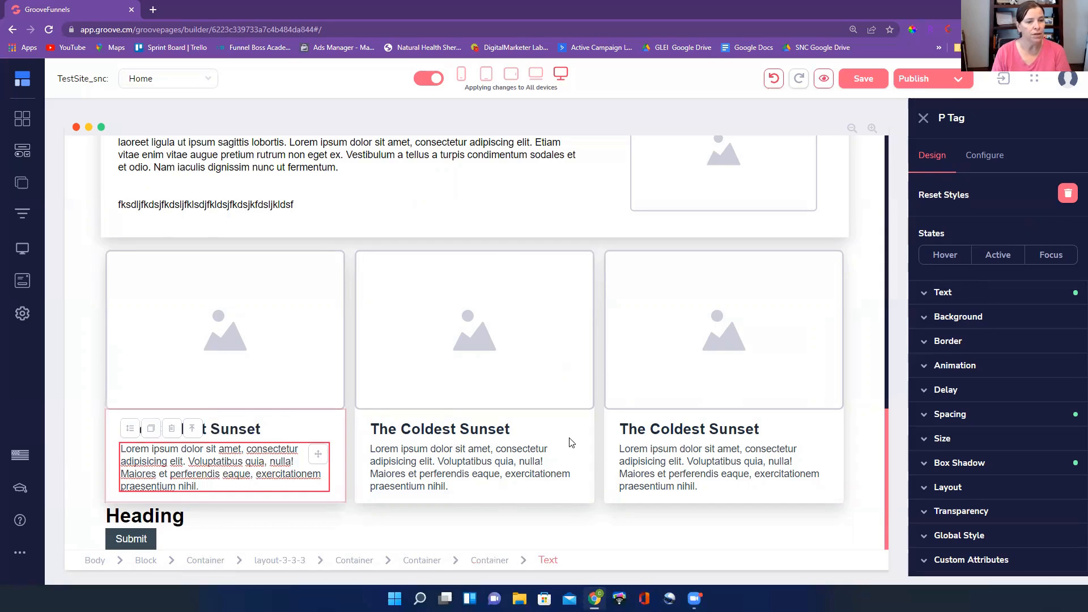
scroll(463, 355, up, 2)
scroll(365, 357, down, 2)
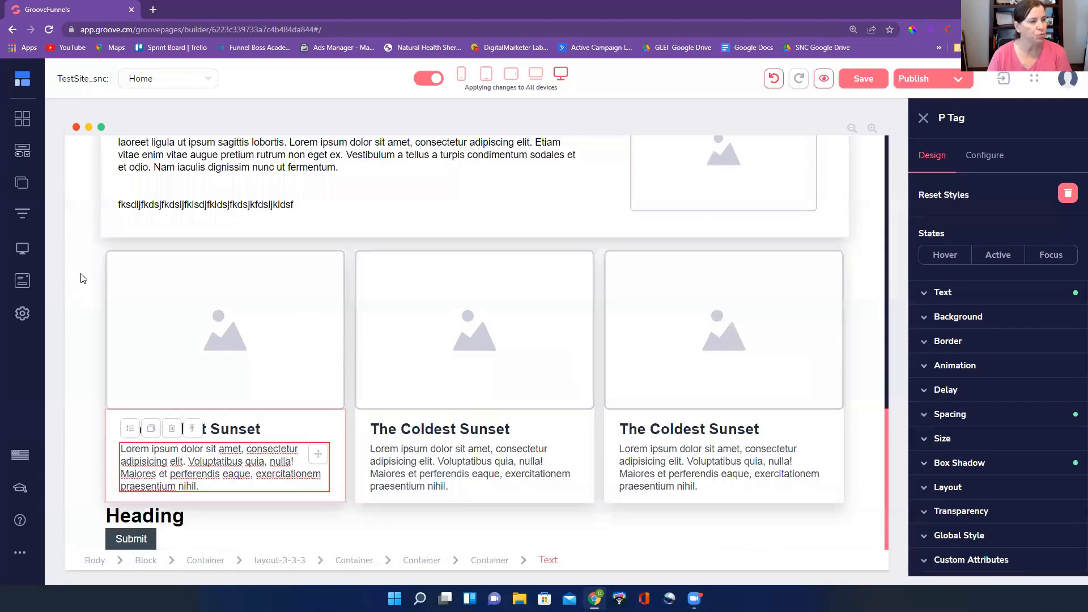
Apply the Lg box shadow to the outer container around the three "The Coldest Sunset" cards
click(206, 560)
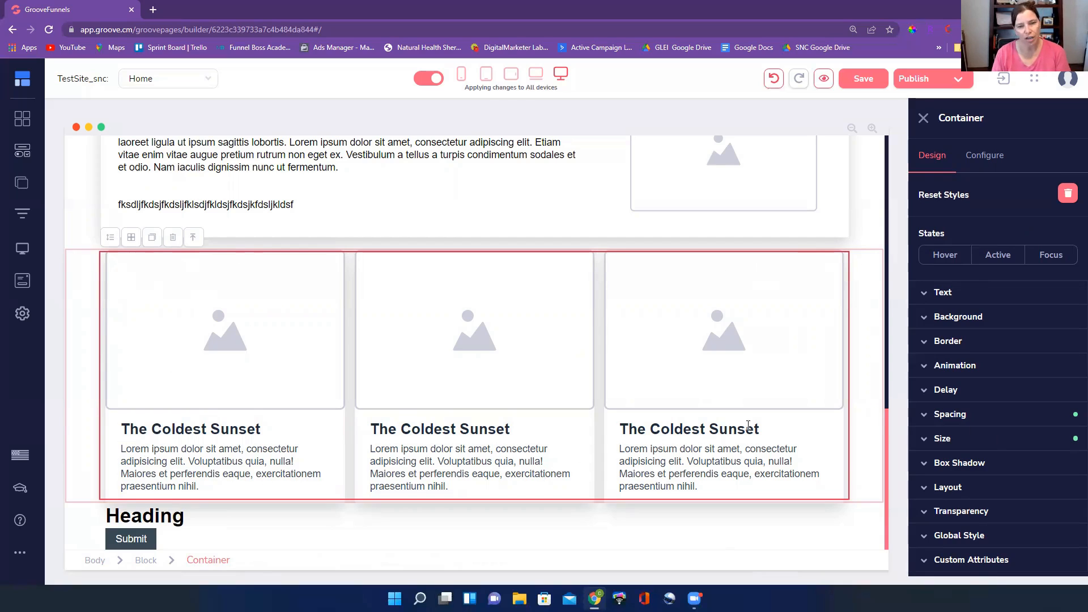
click(1006, 462)
scroll(995, 406, down, 1)
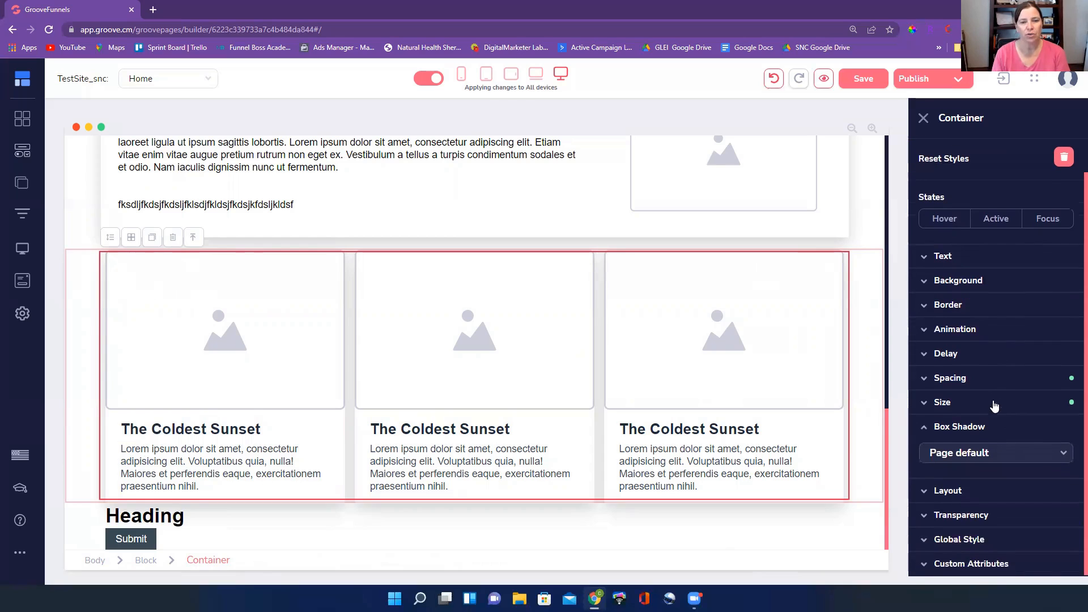
click(986, 453)
scroll(972, 492, down, 3)
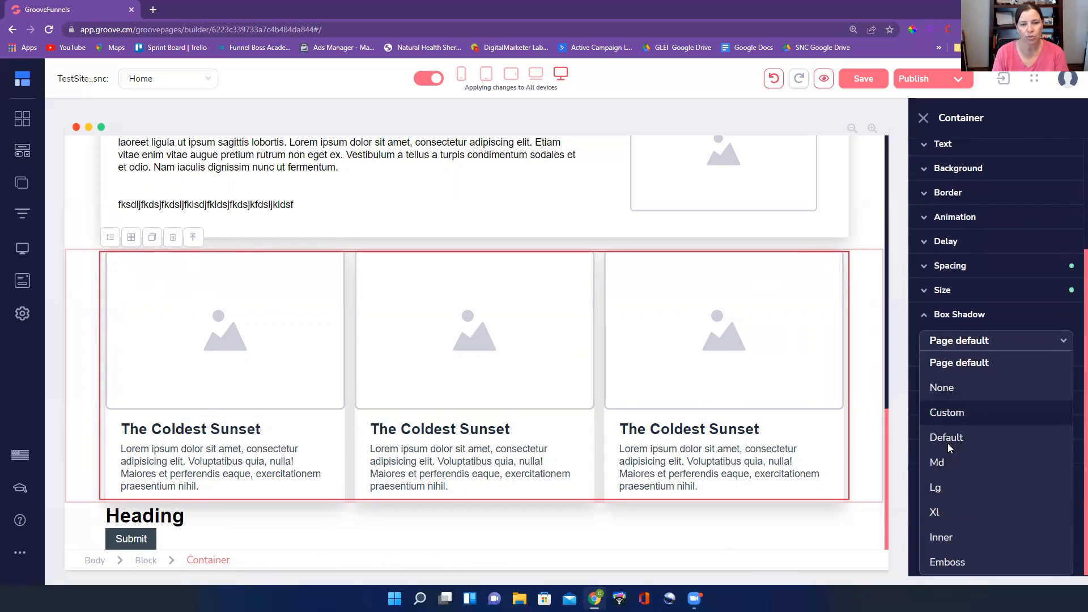
click(941, 492)
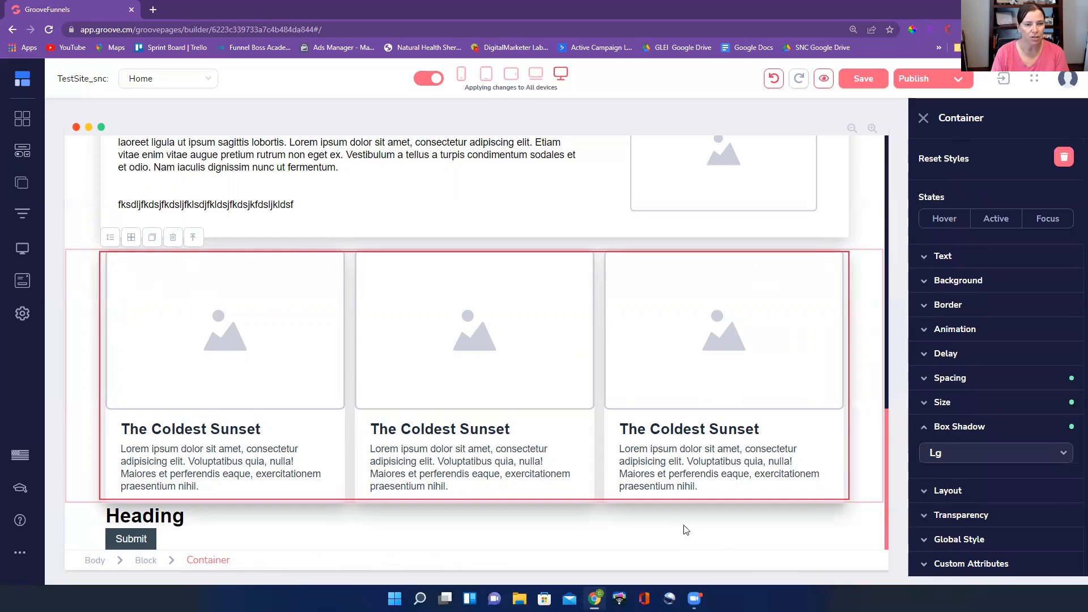
Set the top and bottom padding of the outer container around the three "The Coldest Sunset" cards to 17
click(541, 169)
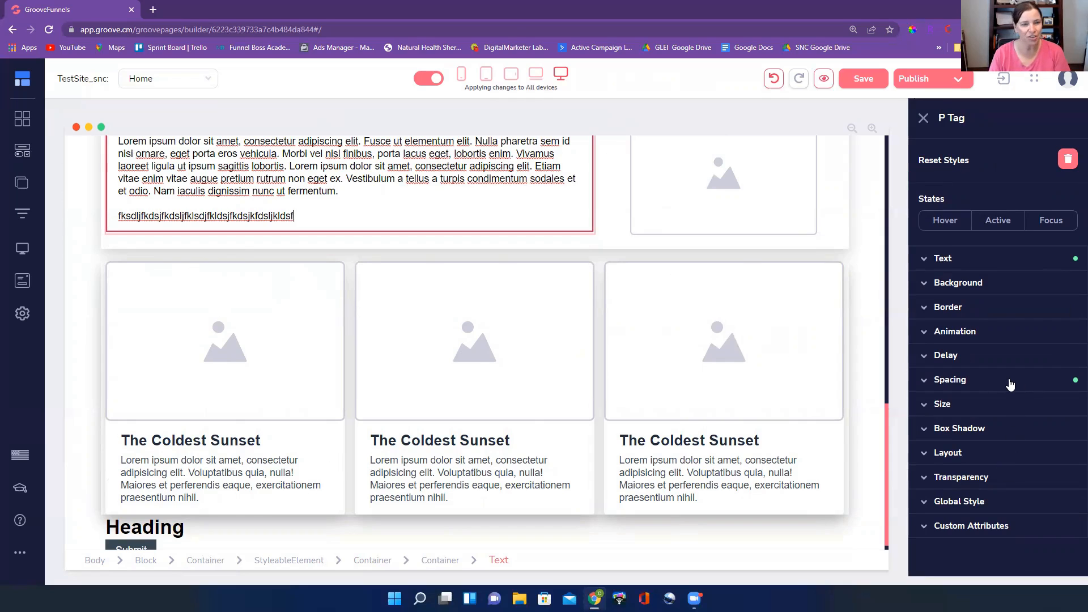
click(850, 442)
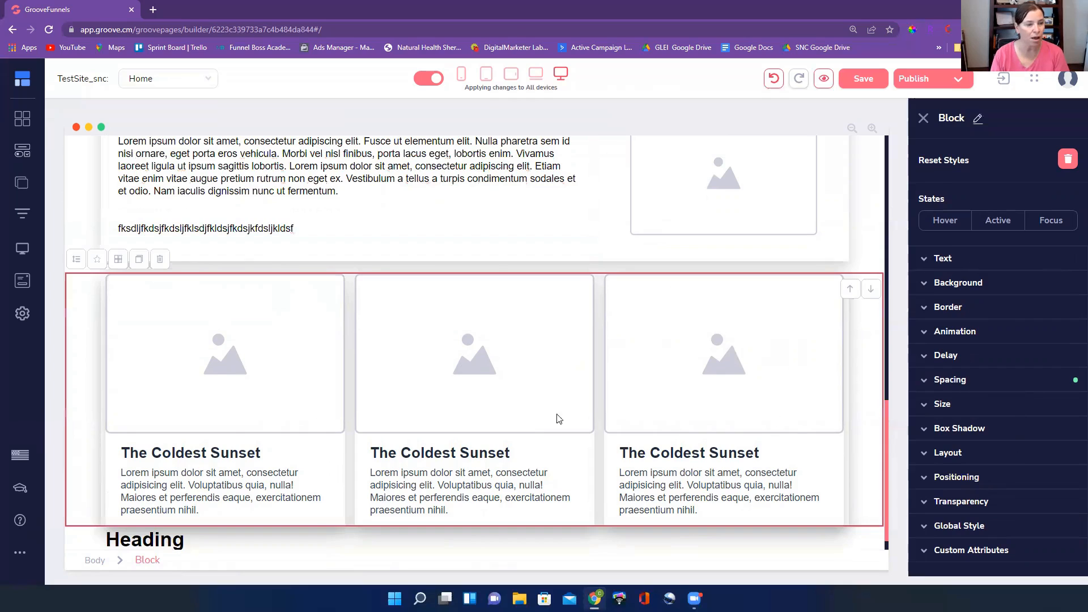
click(309, 480)
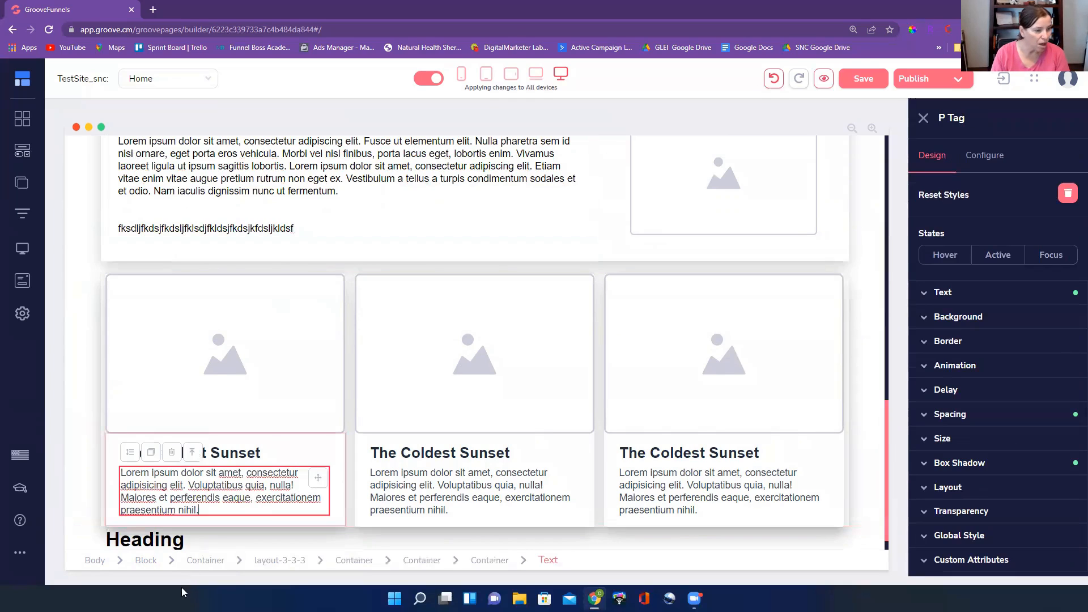
click(199, 563)
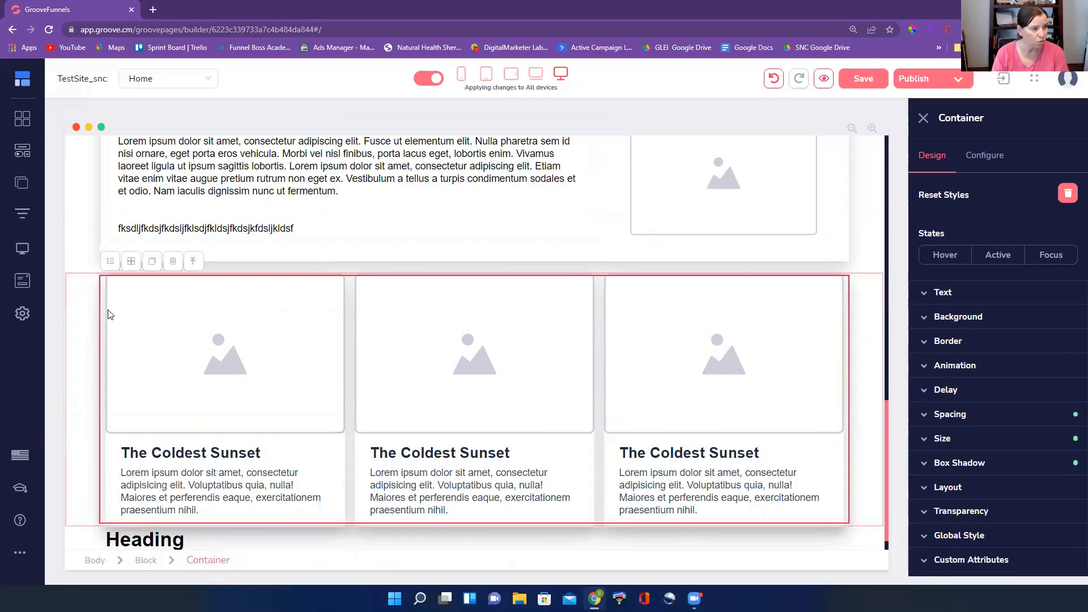
click(1020, 467)
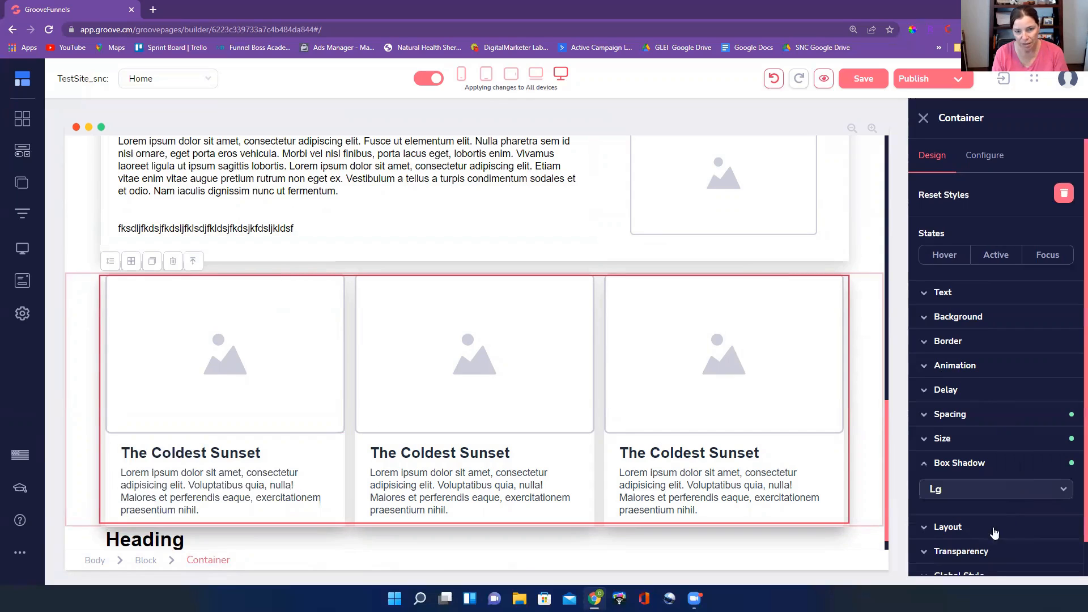
click(992, 466)
click(995, 416)
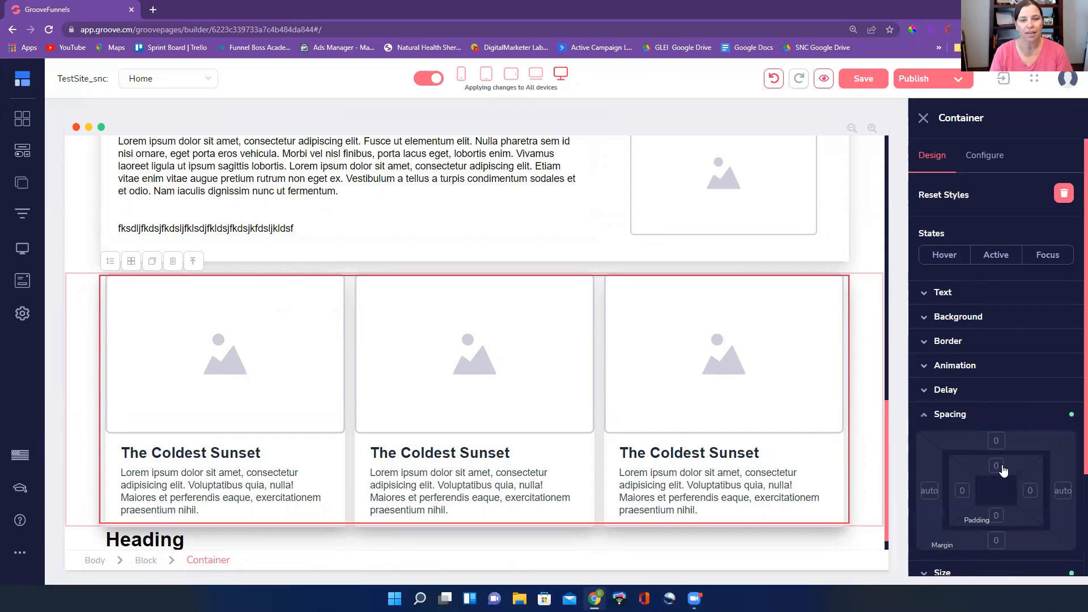
click(995, 519)
scroll(989, 466, down, 2)
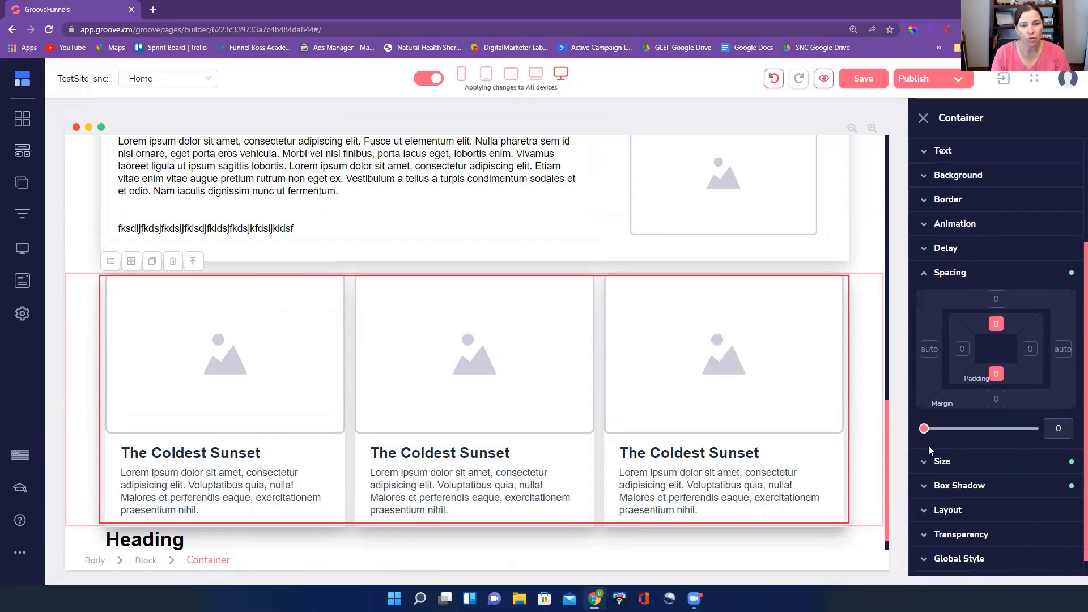
drag(925, 431, 928, 435)
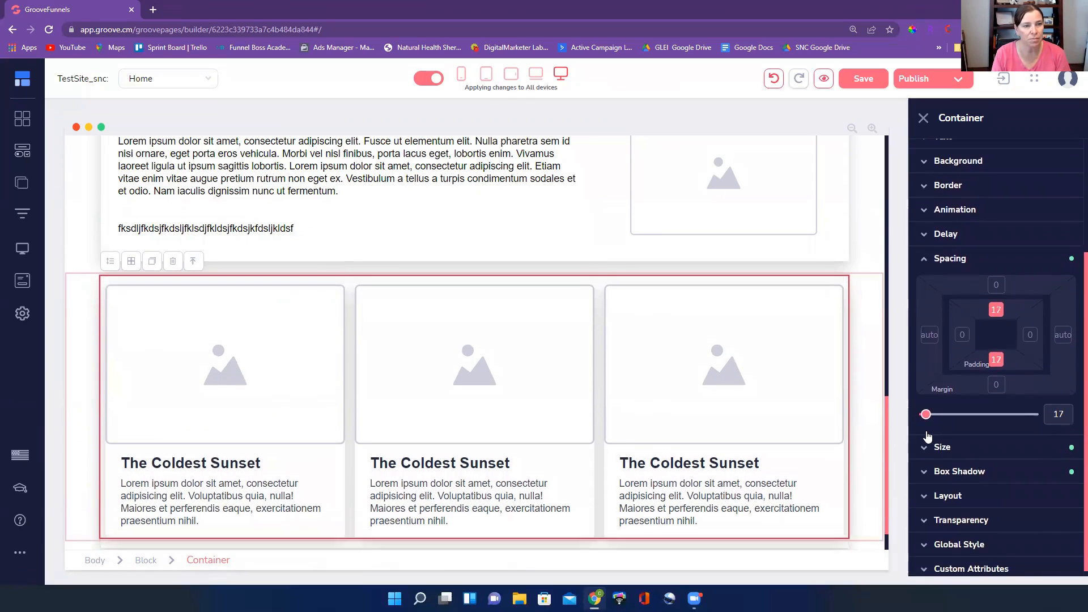
click(873, 247)
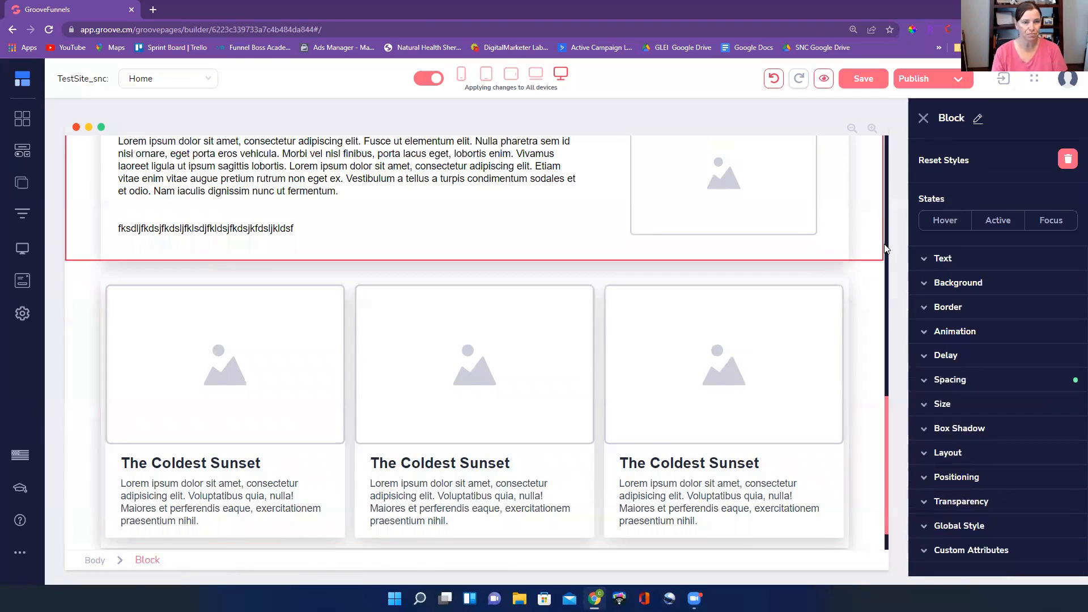
scroll(85, 445, down, 1)
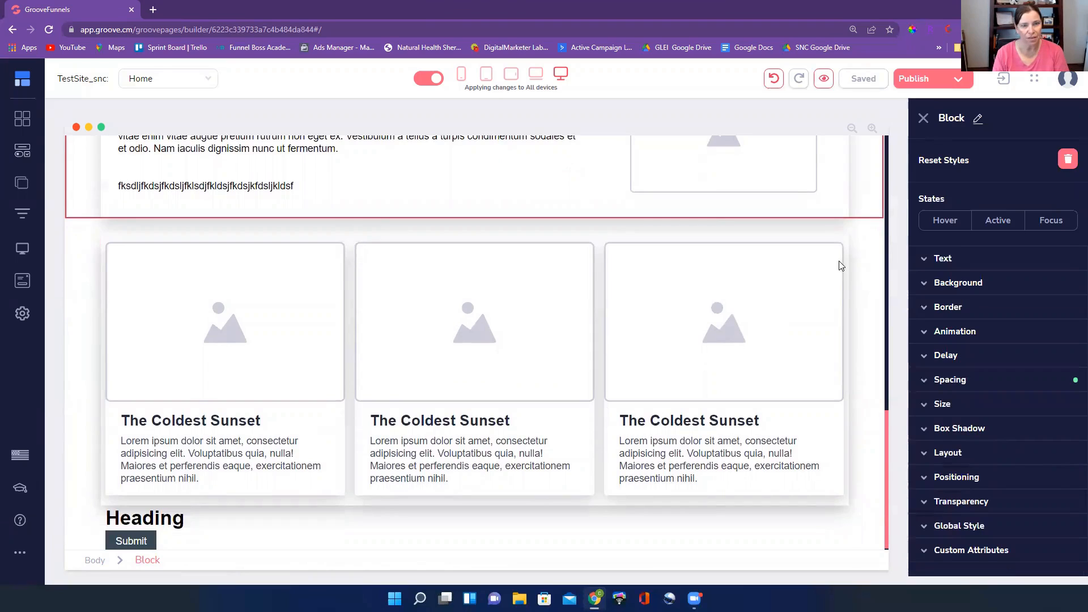
Set the left and right padding of the outer container around the three cards to 10
click(293, 505)
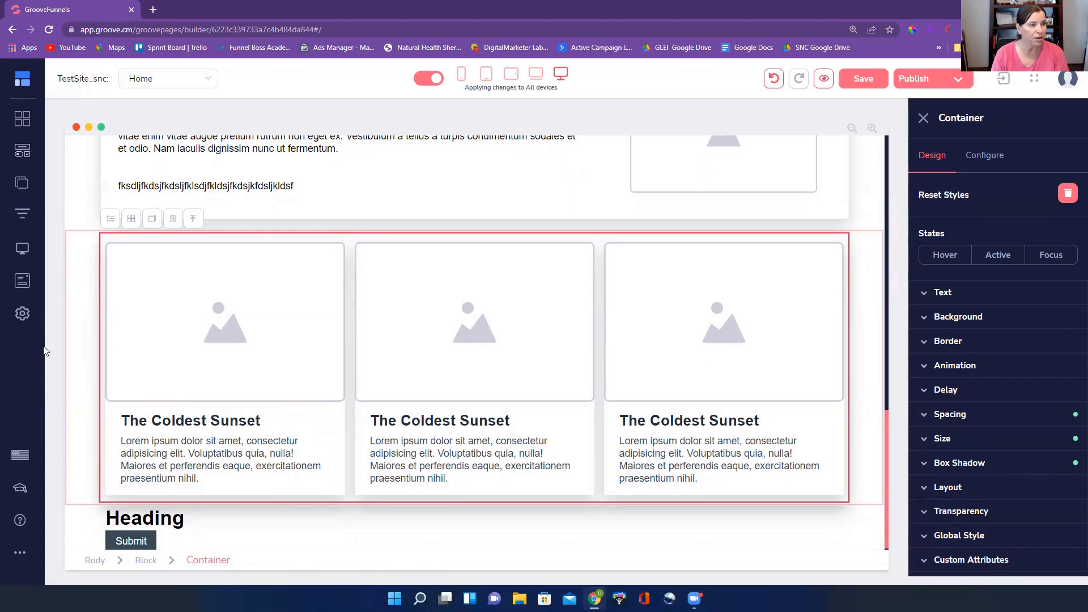
click(1027, 470)
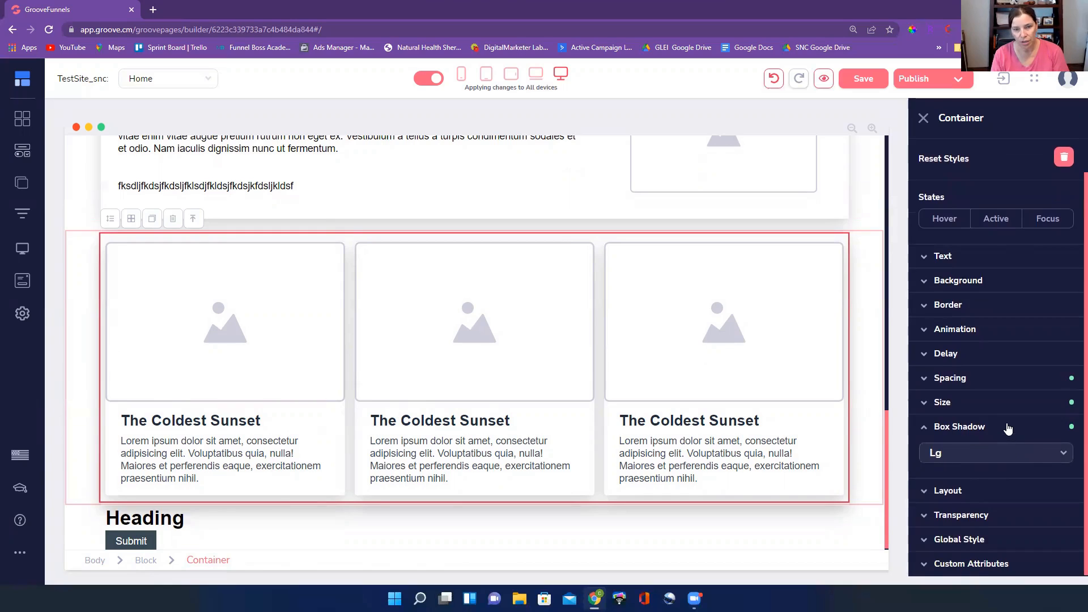
click(1008, 429)
click(1004, 415)
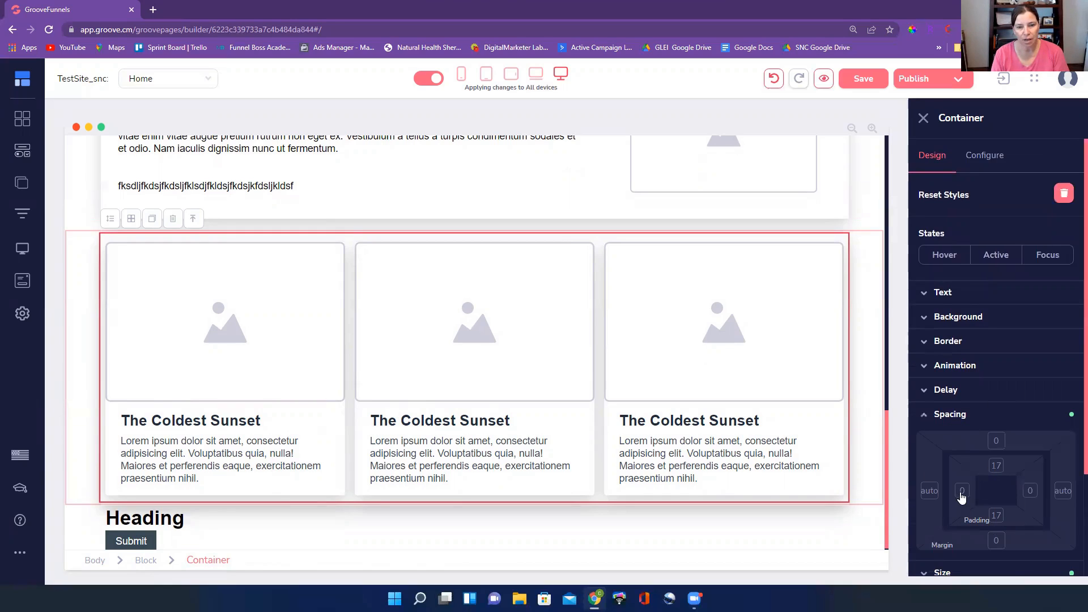
click(1031, 492)
double_click(1065, 450)
text(10)
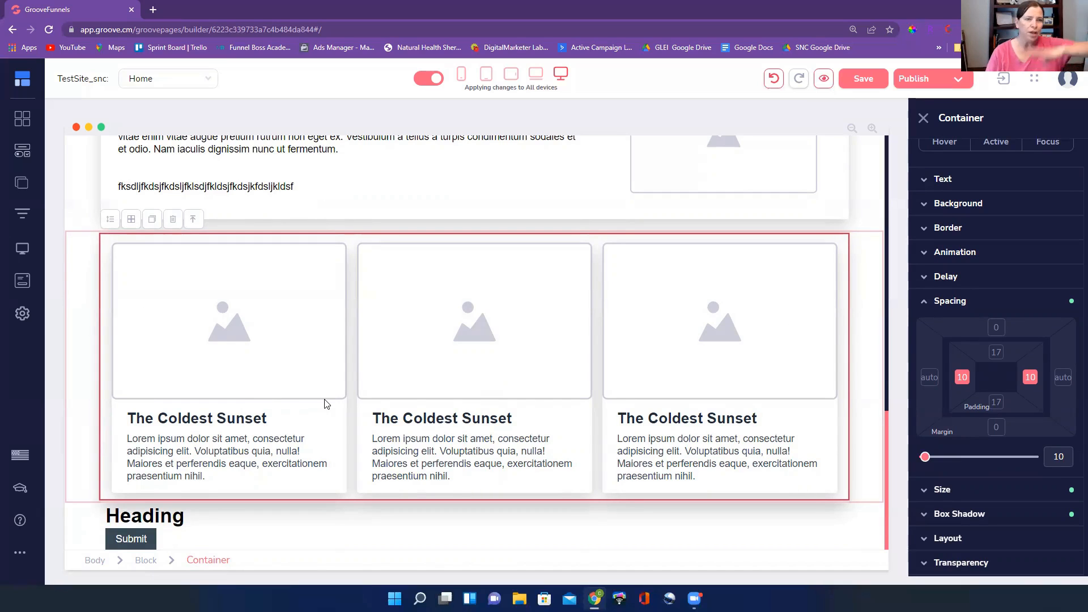
scroll(338, 408, up, 1)
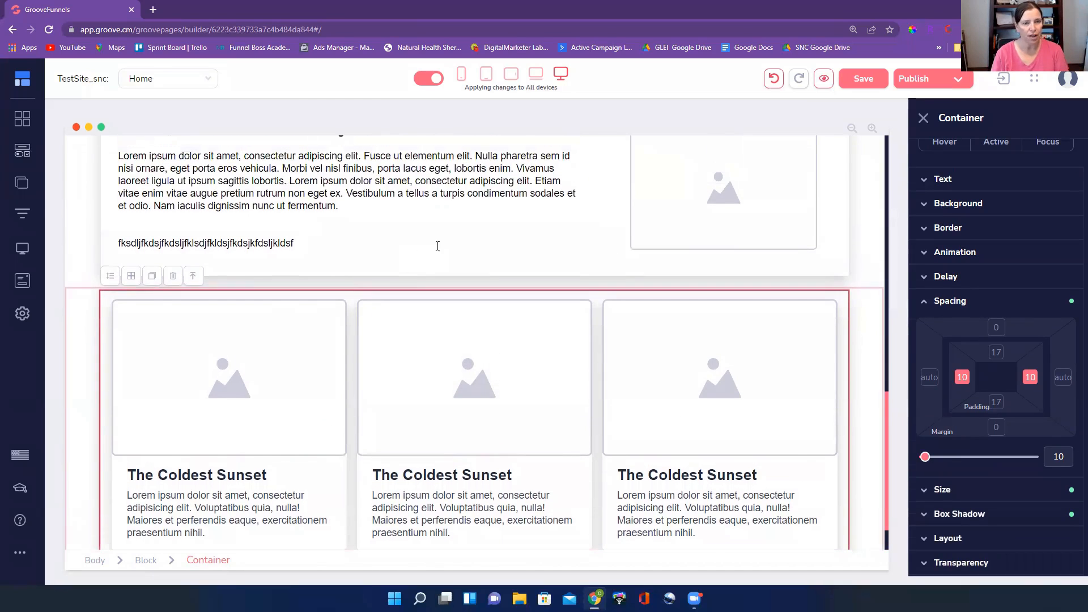
click(438, 246)
scroll(774, 457, down, 1)
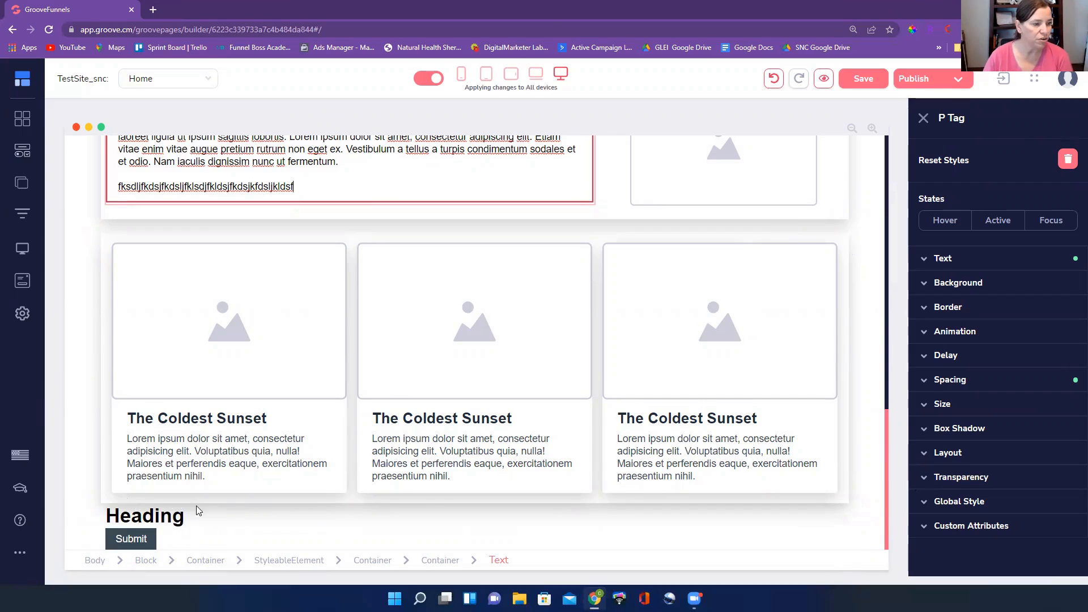
Set the top and bottom margins of the outer container holding the last heading and the Submit button to 17
click(211, 518)
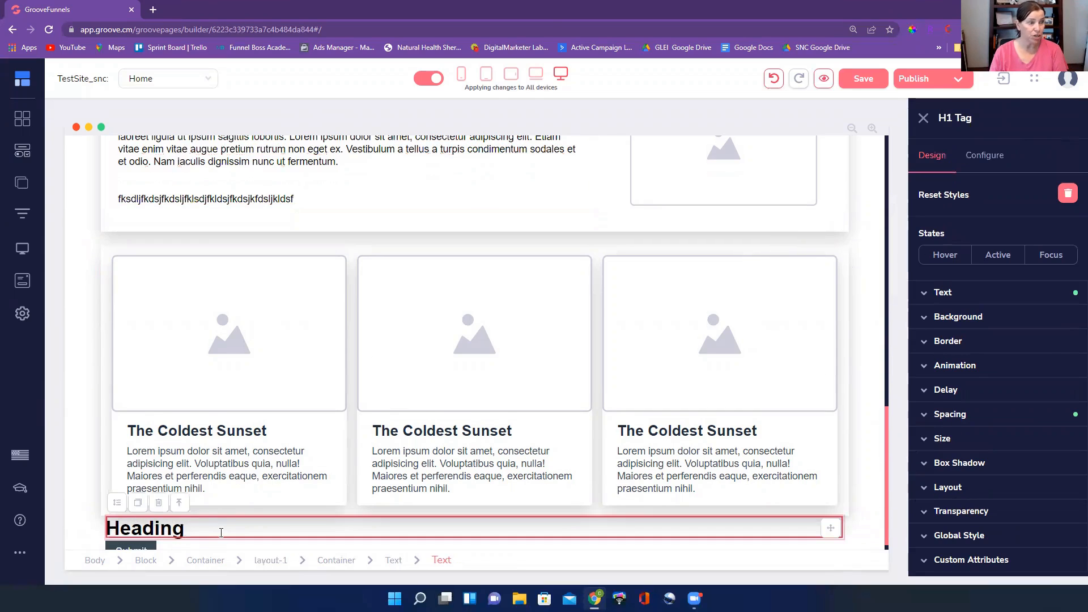
click(199, 562)
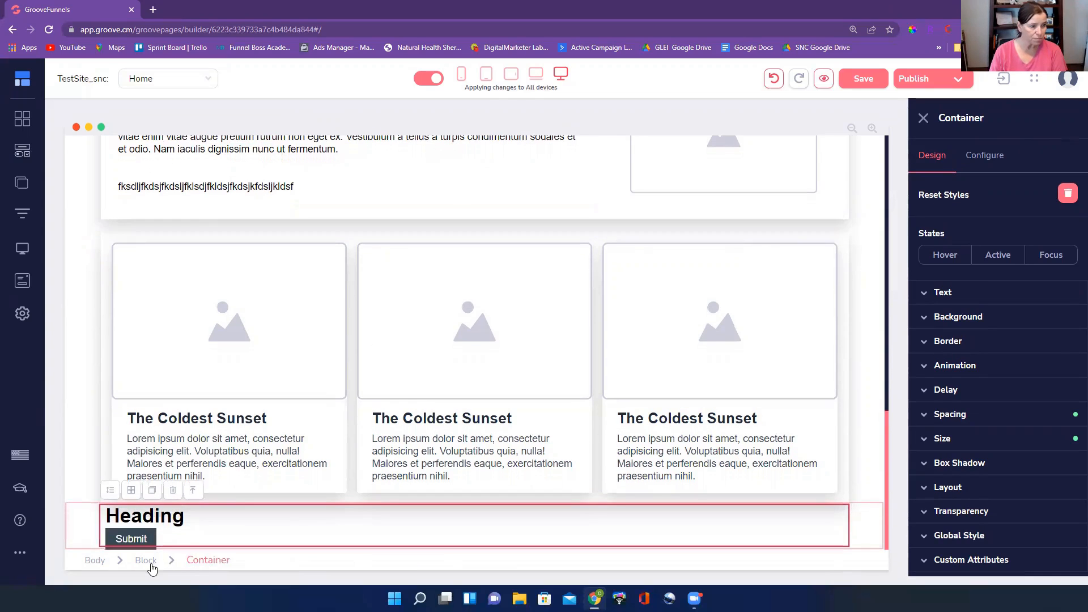
click(149, 562)
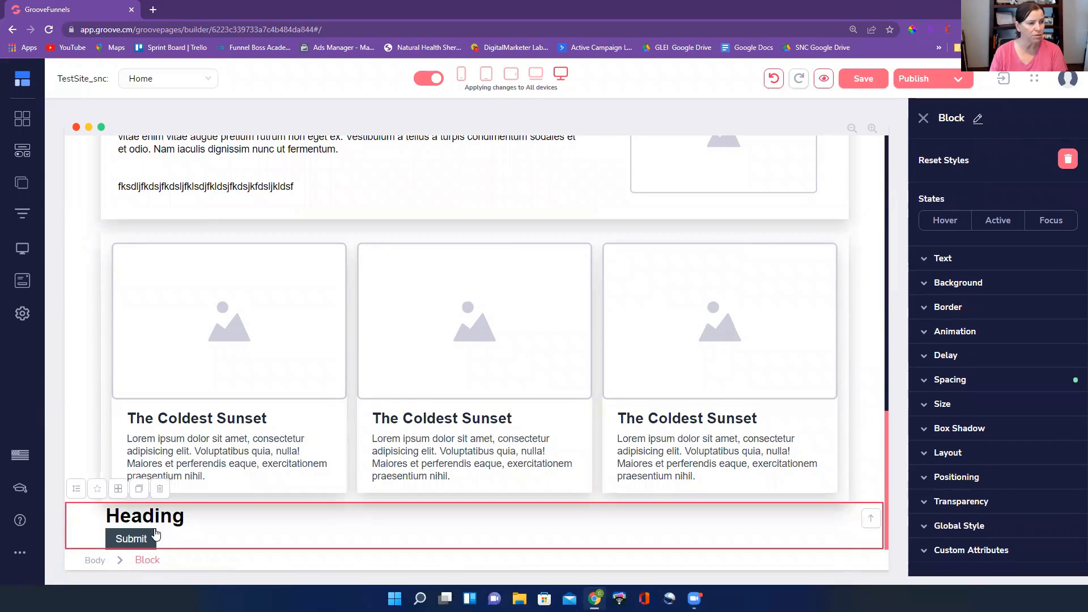
click(220, 518)
click(205, 562)
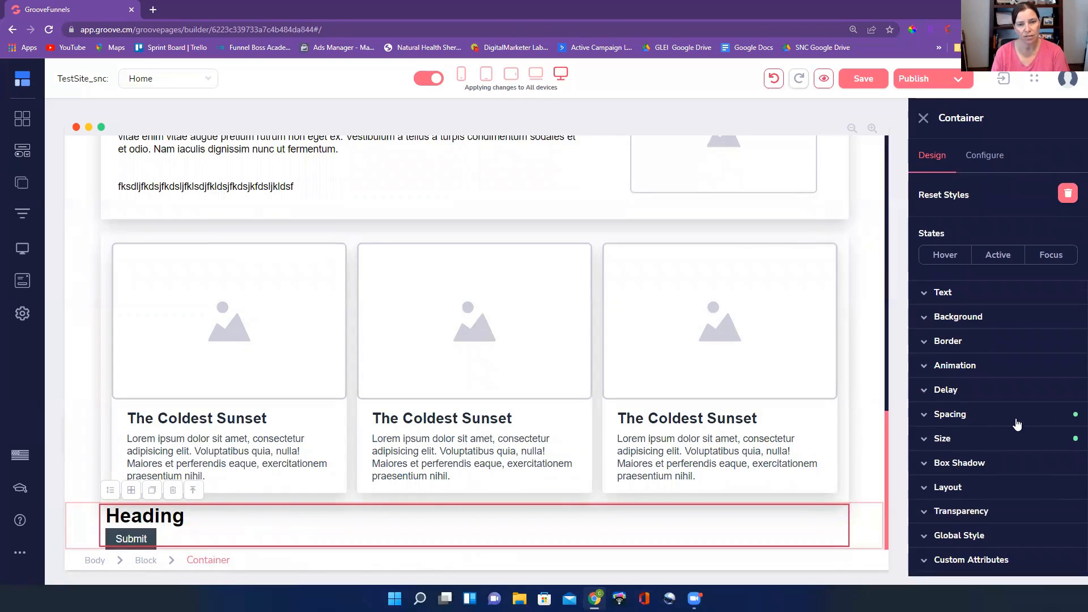
click(1015, 418)
click(996, 541)
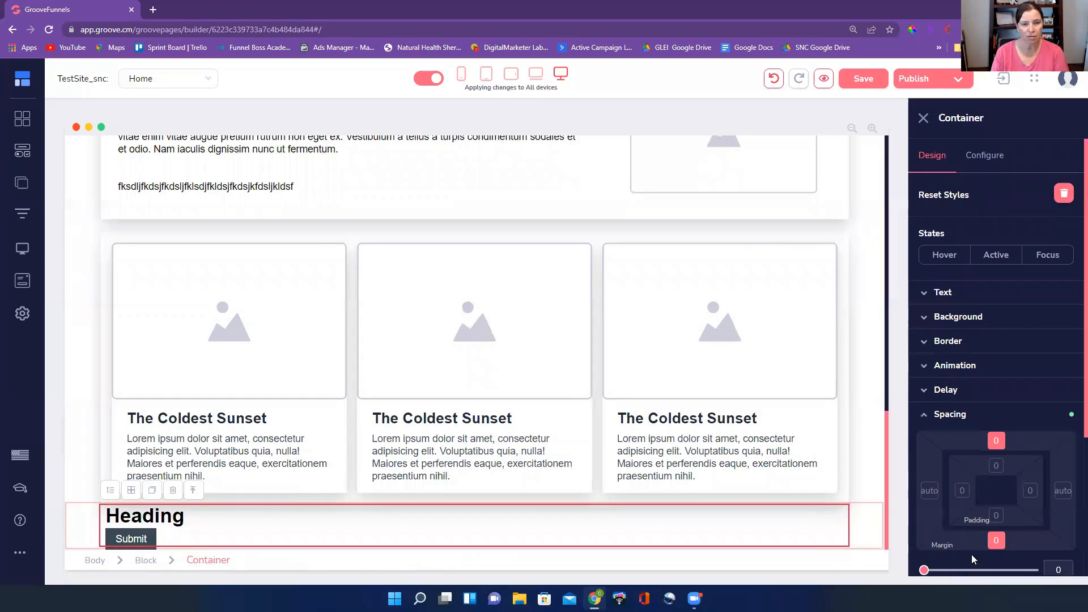
scroll(926, 563, down, 3)
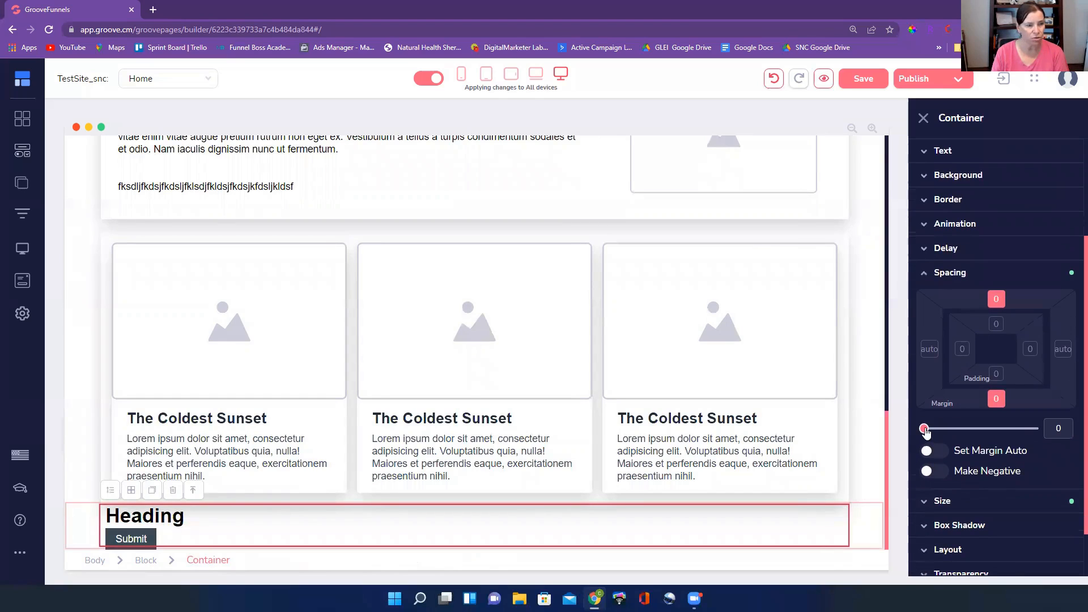
drag(925, 429, 926, 429)
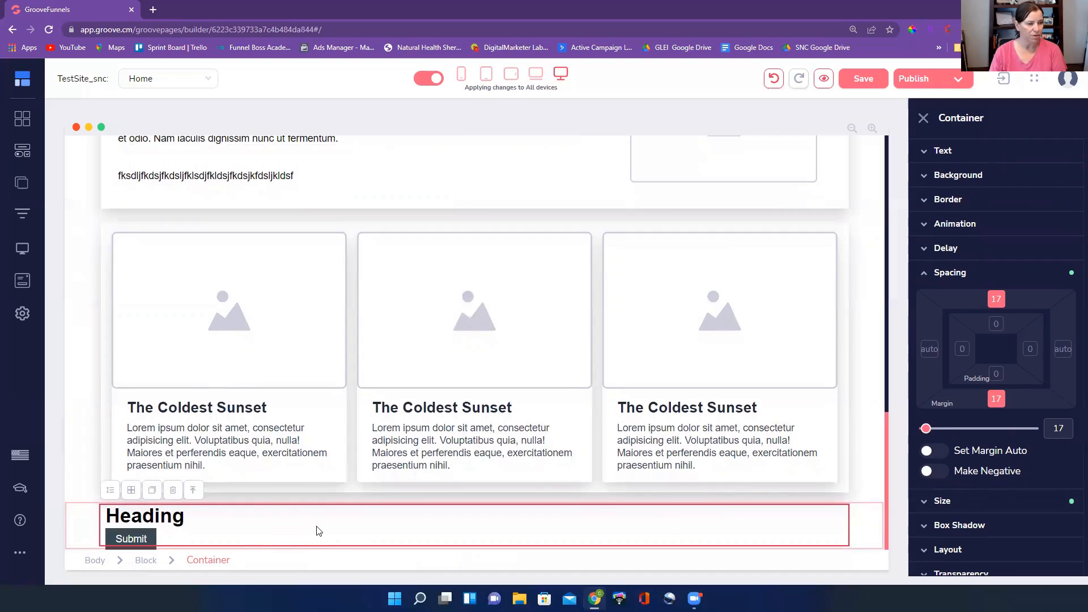
Center the text of the heading above the Submit button
click(326, 523)
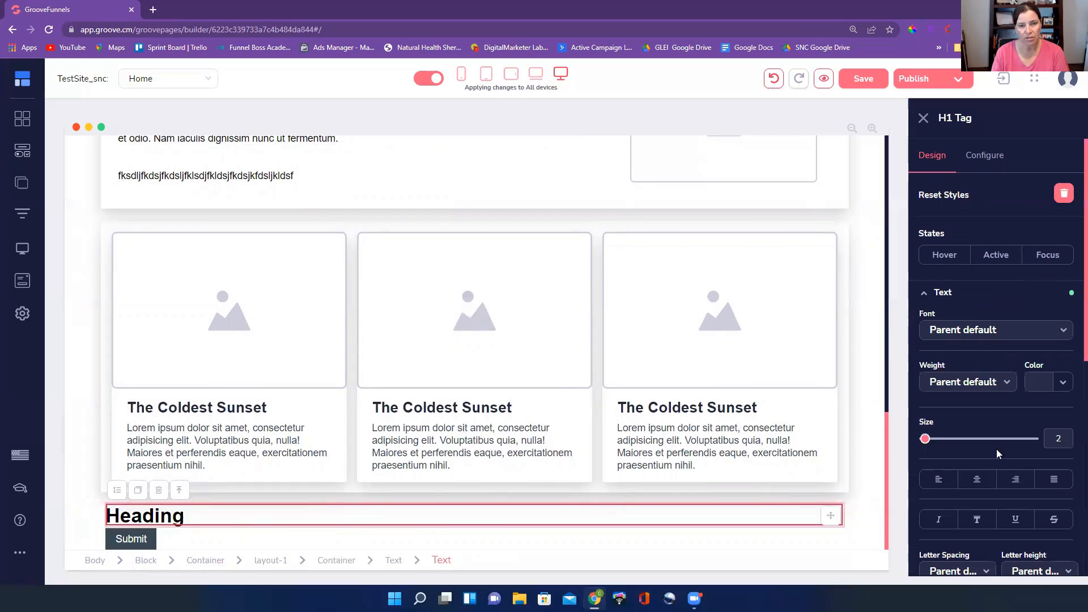
click(978, 479)
click(448, 520)
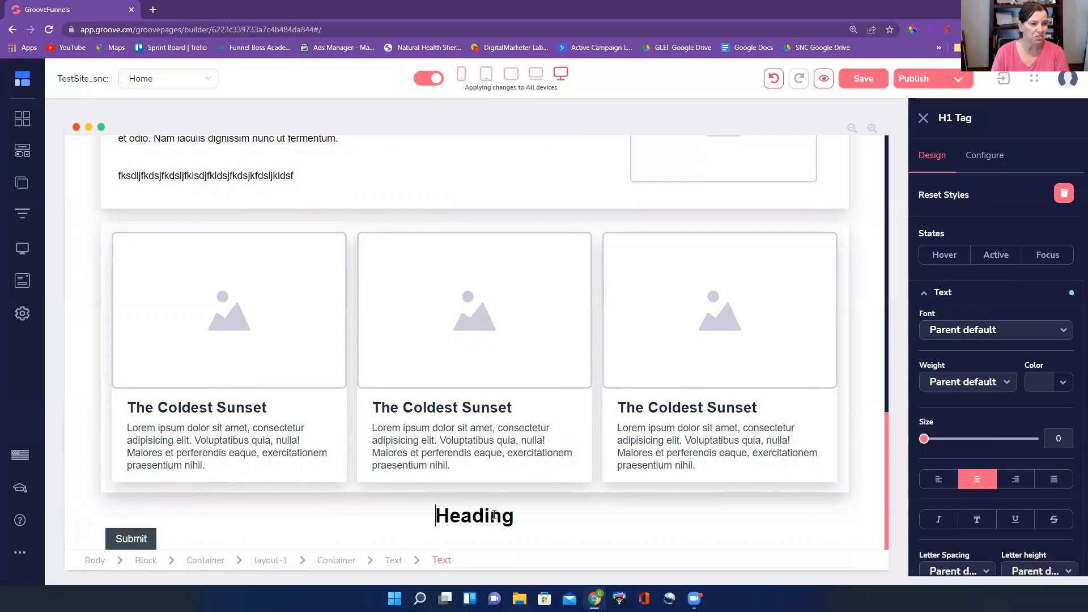
double_click(447, 521)
click(204, 540)
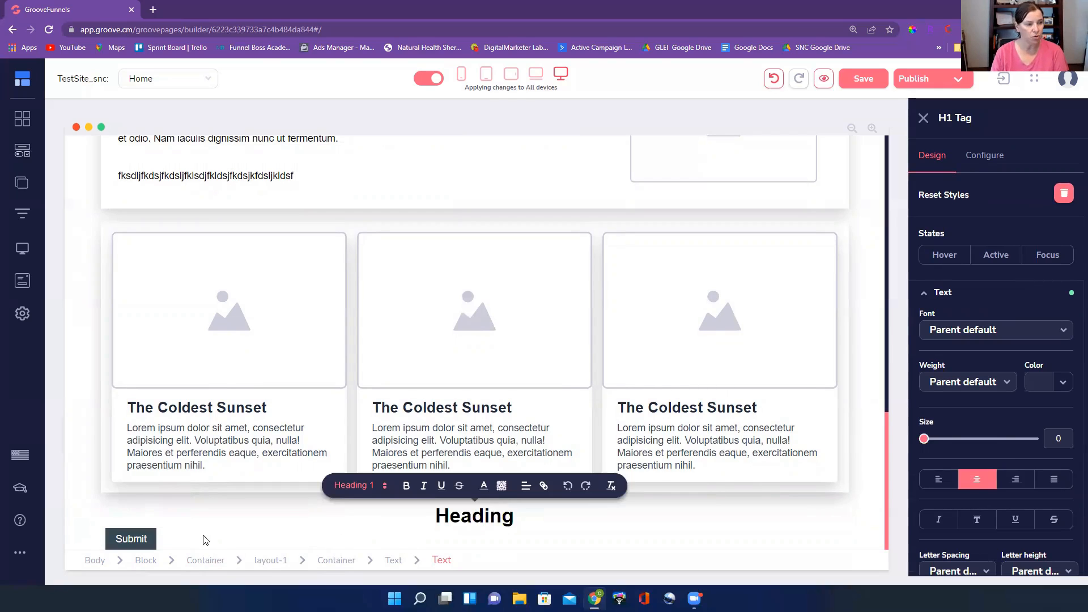
Try to center the Submit button through its own text alignment, and undo the change
click(145, 541)
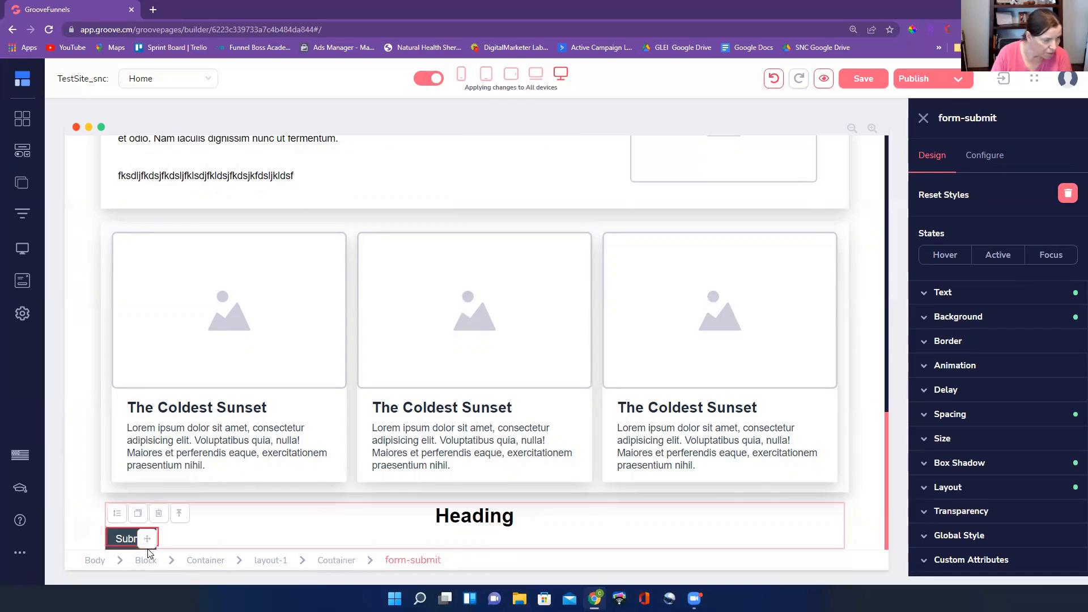
click(336, 561)
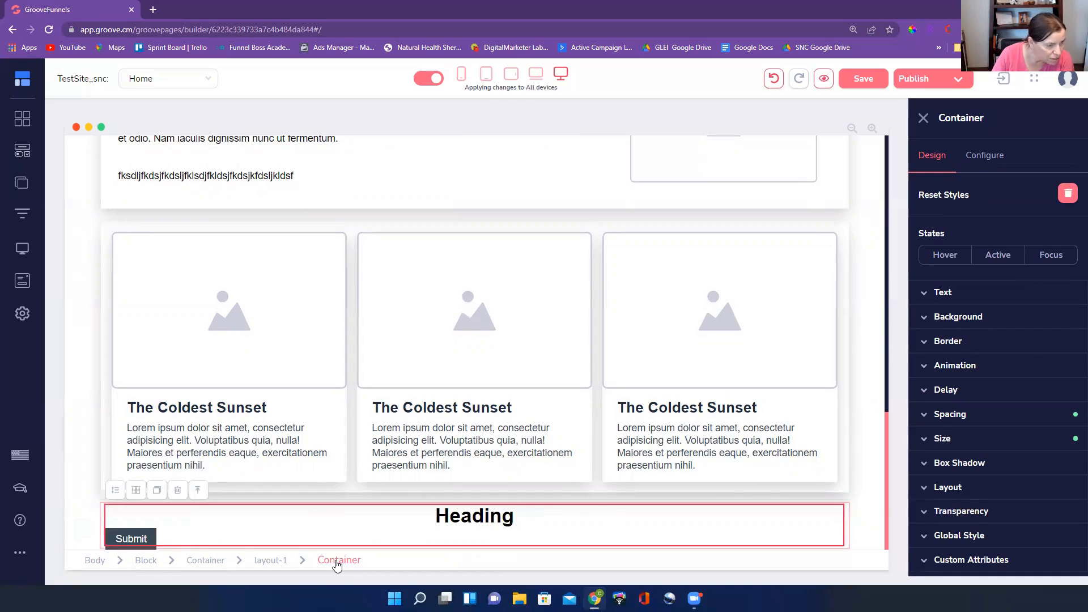
click(125, 534)
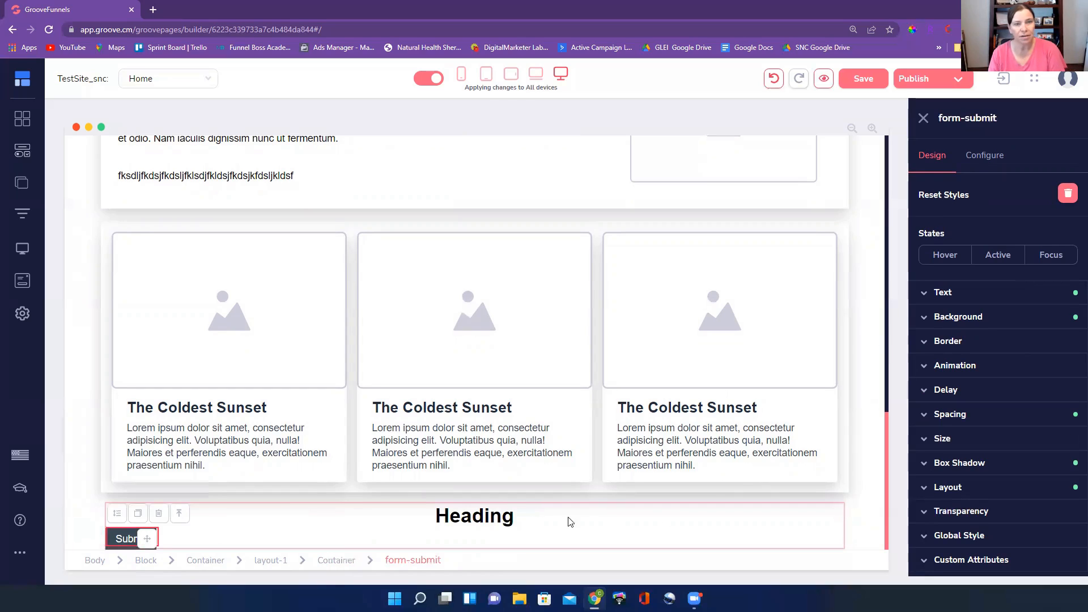
click(1004, 294)
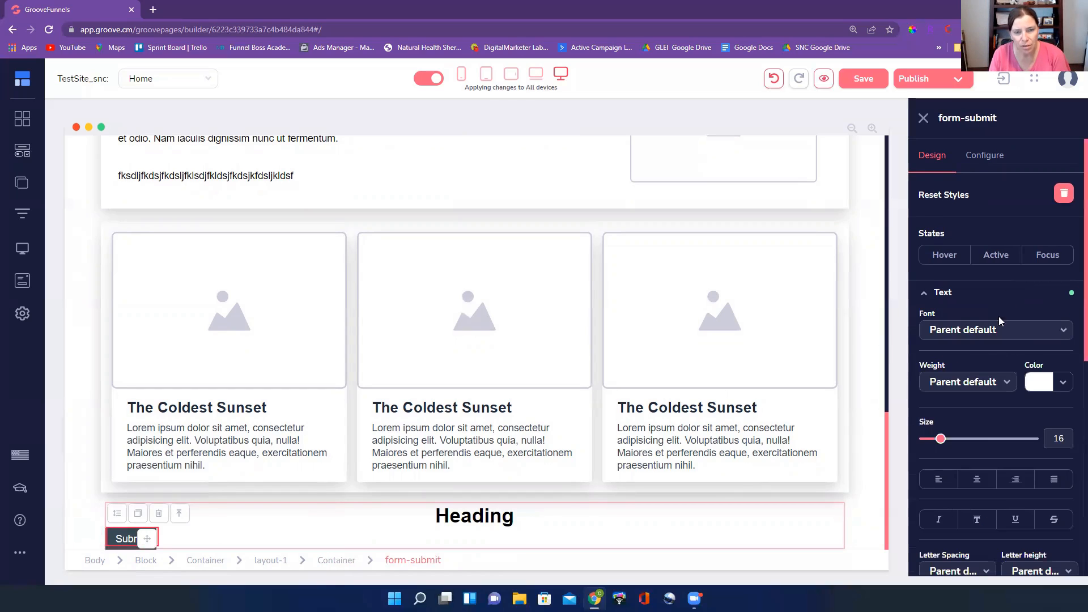
click(979, 479)
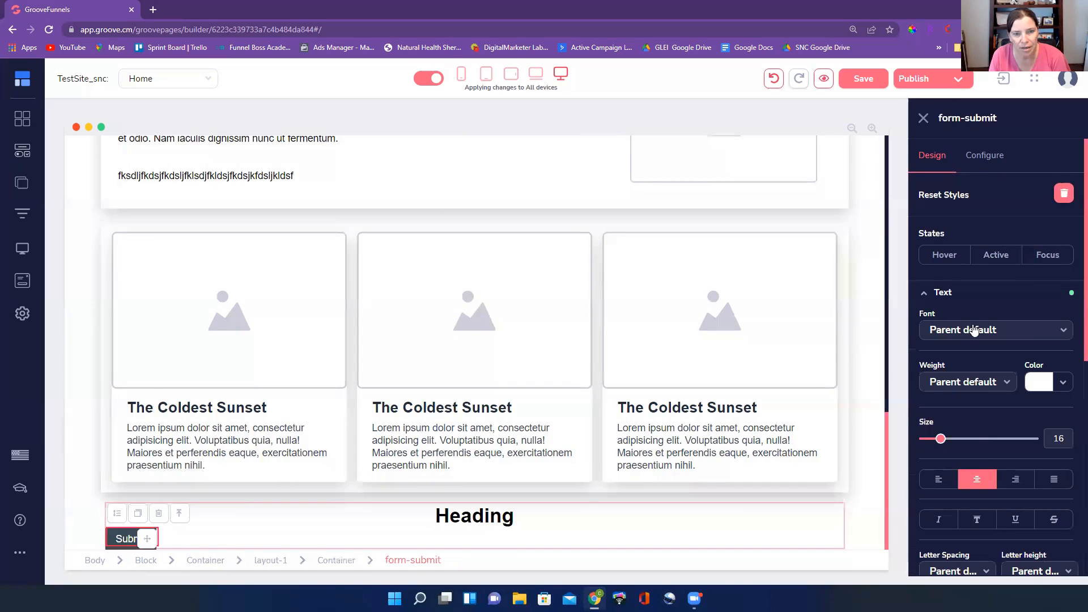
click(774, 80)
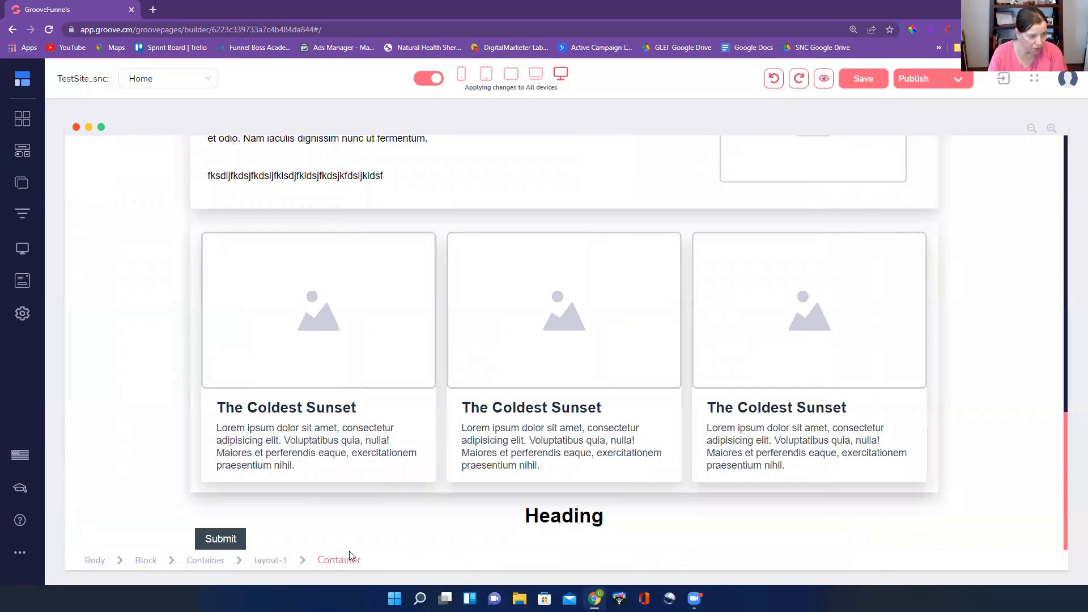
Center the Submit button by setting the text alignment of its parent container to centered
click(223, 560)
click(148, 539)
click(281, 540)
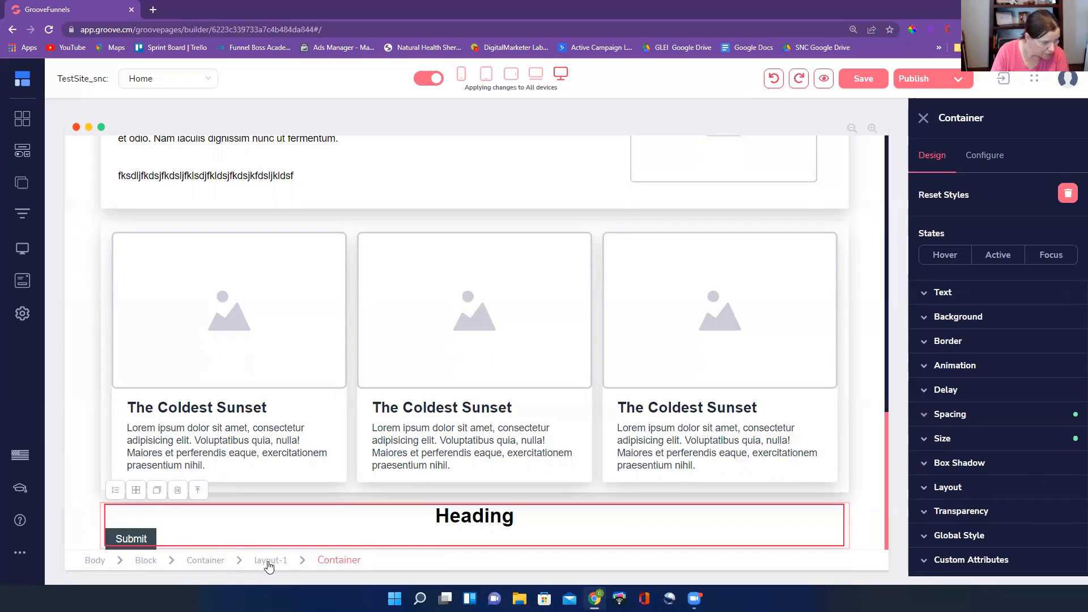
click(991, 294)
click(978, 479)
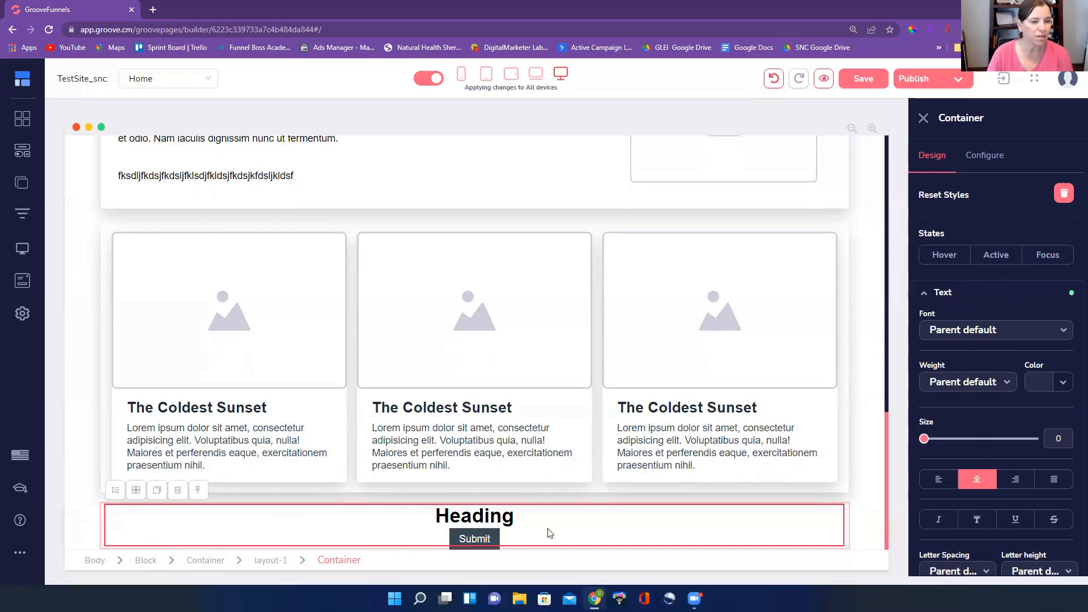
click(472, 538)
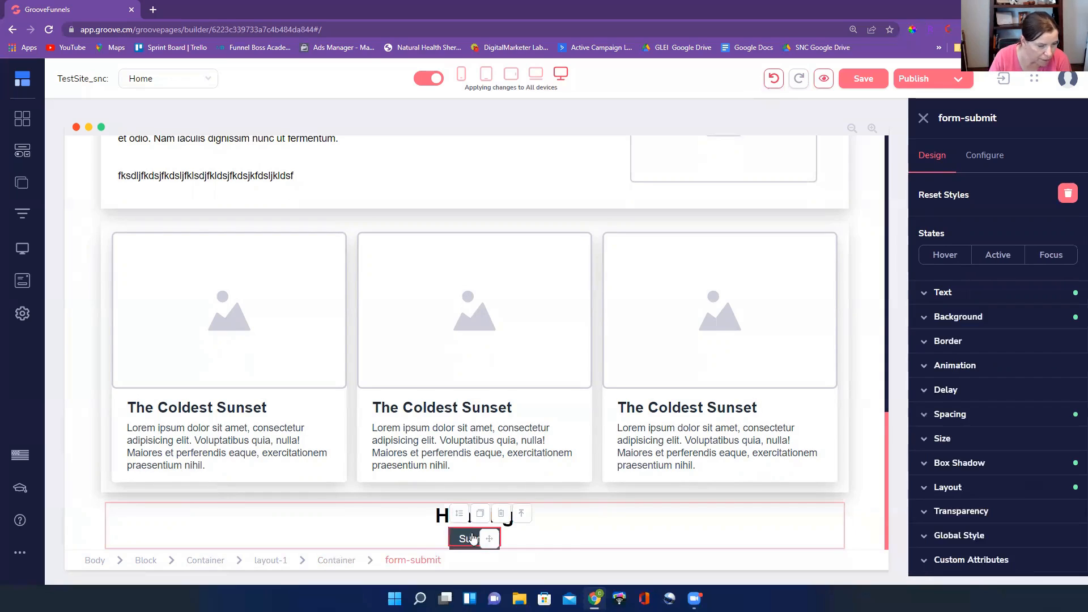
Set the Submit button's background color to yellow #FFE623
click(338, 562)
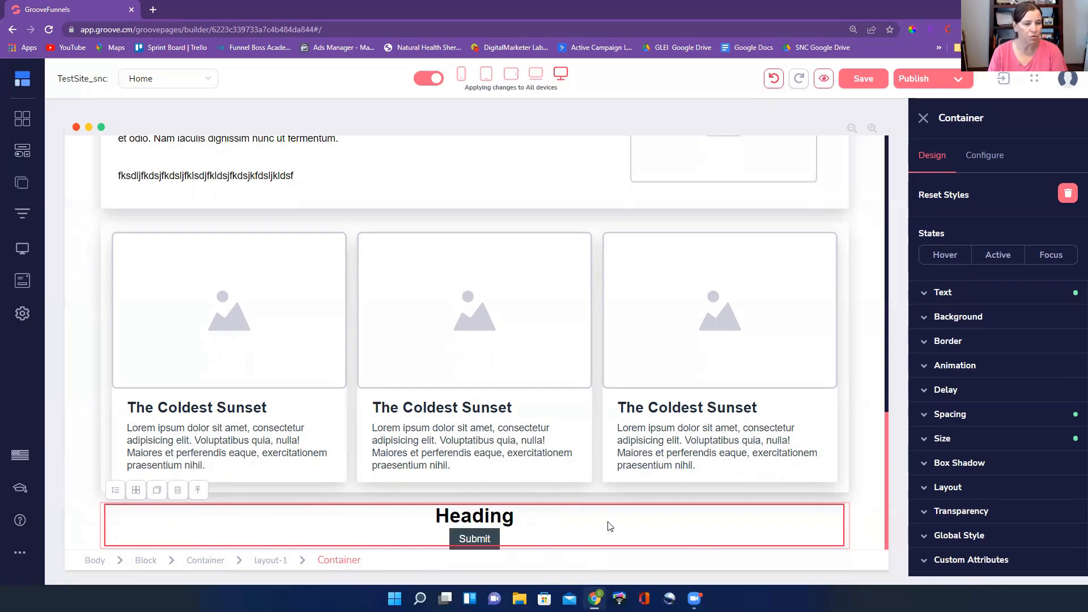
click(493, 536)
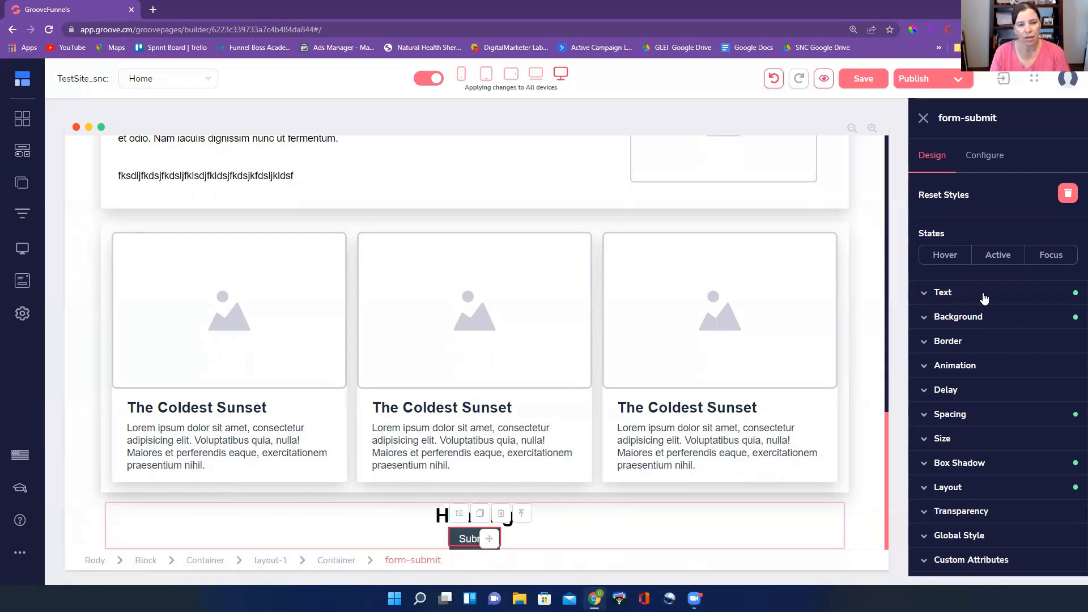
click(989, 325)
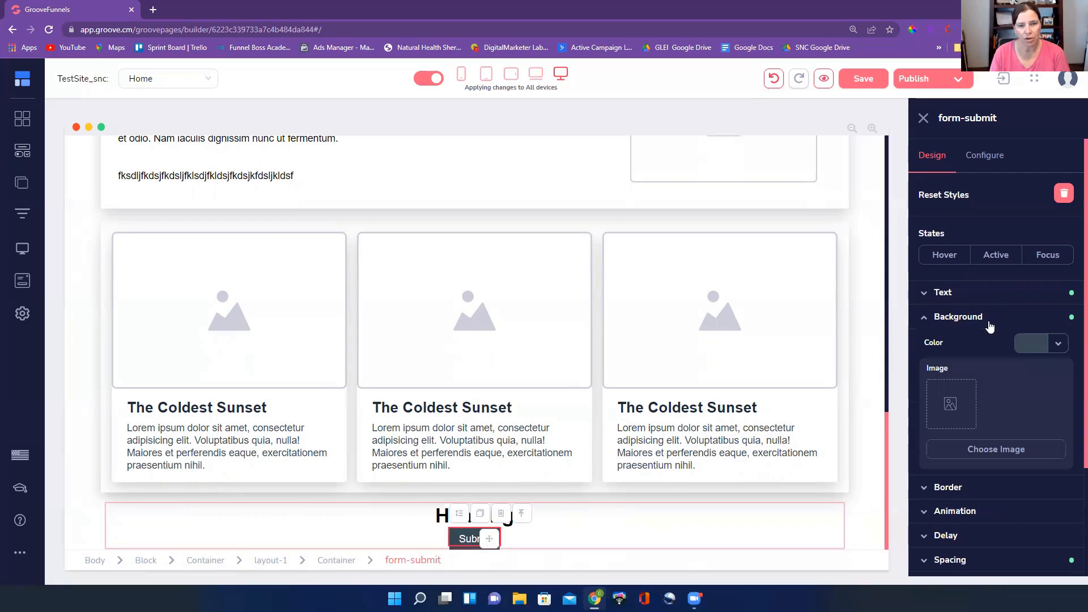
click(1038, 351)
click(1023, 542)
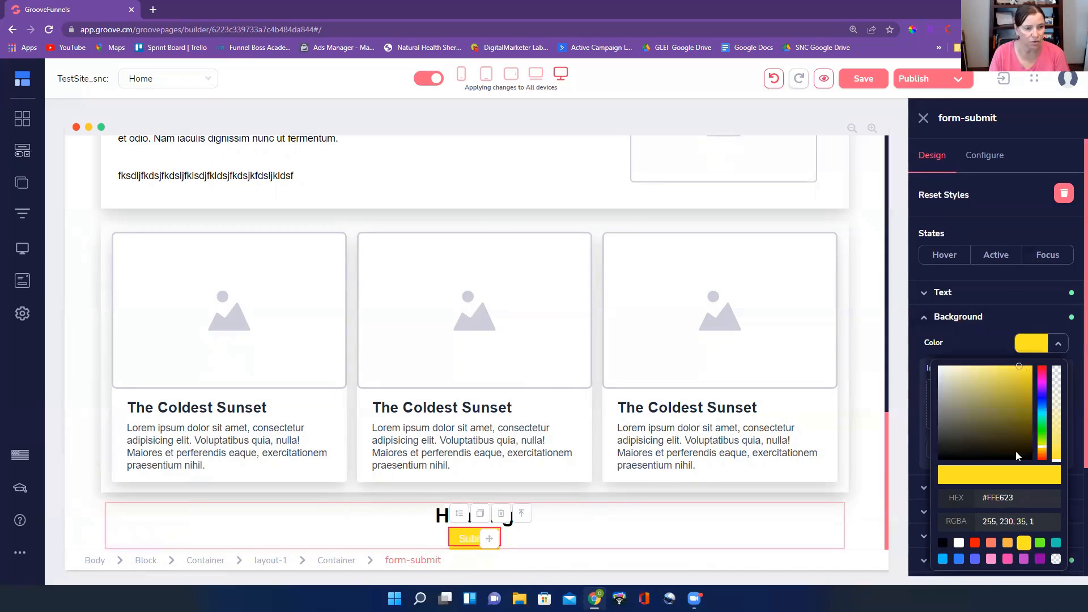
Set the Submit button's text color to black #000000, leaving its font at the parent default
click(1001, 299)
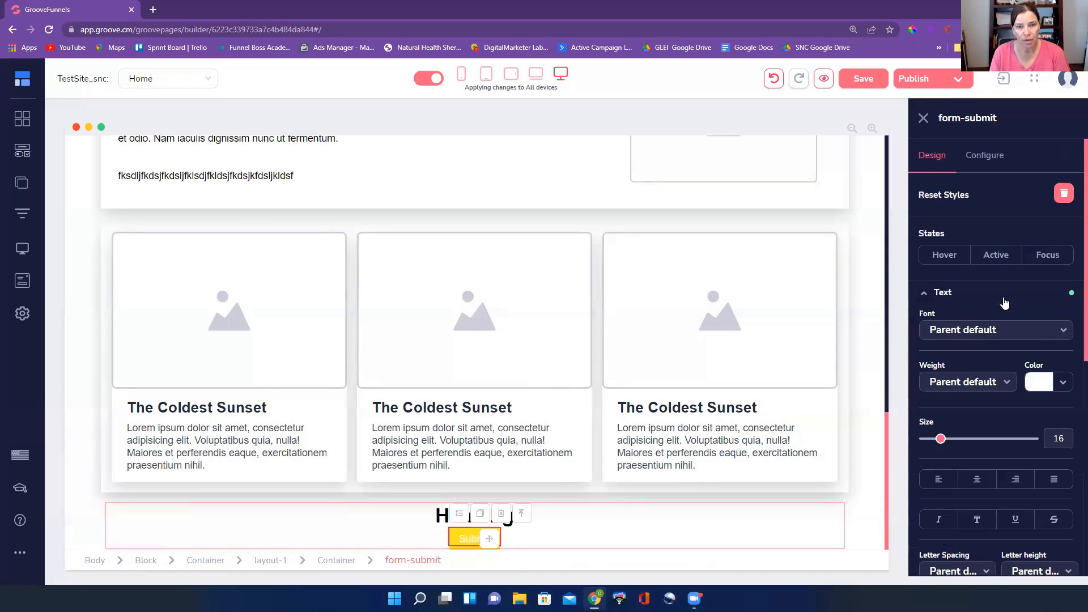
click(1063, 385)
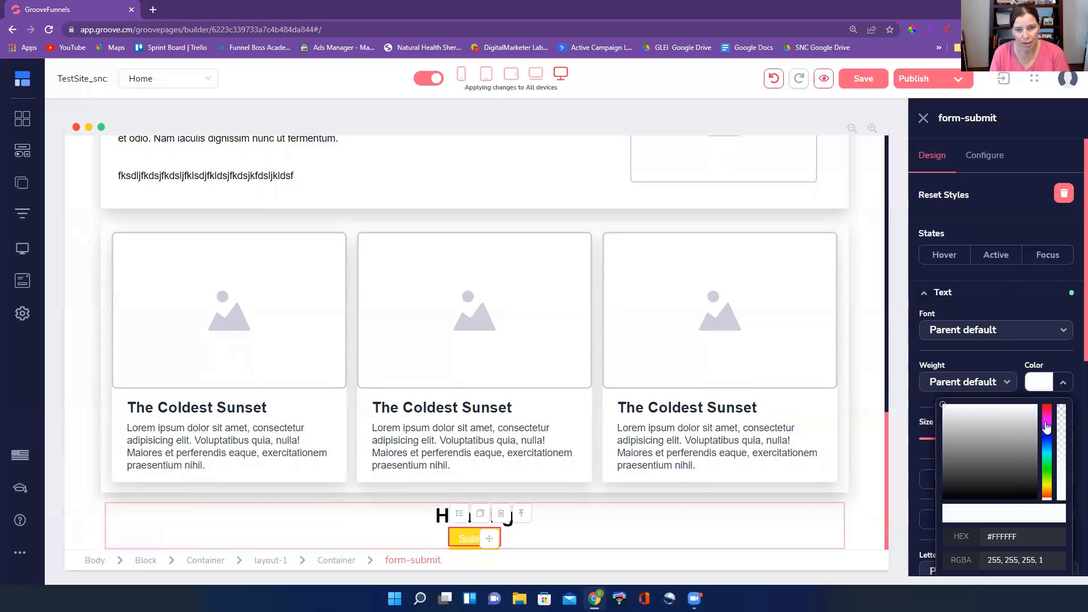
scroll(980, 530, down, 5)
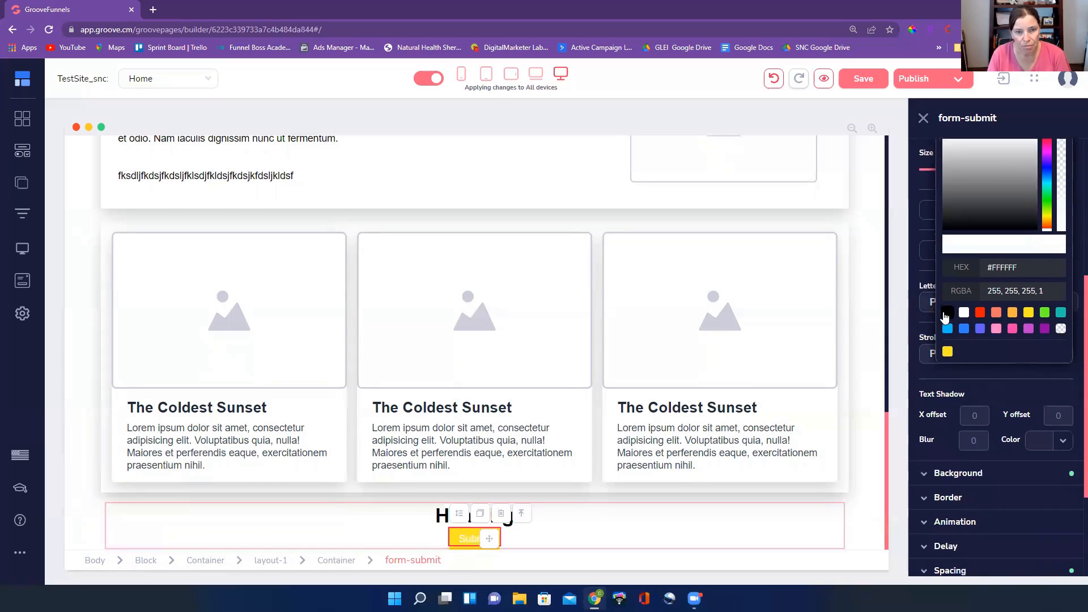
click(947, 313)
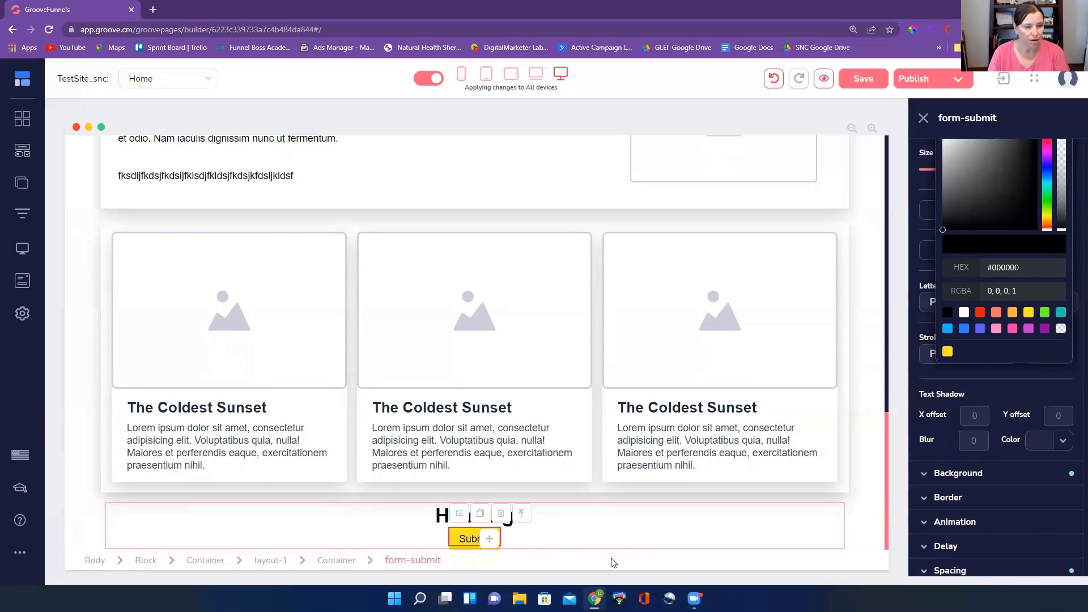
scroll(1041, 278, up, 5)
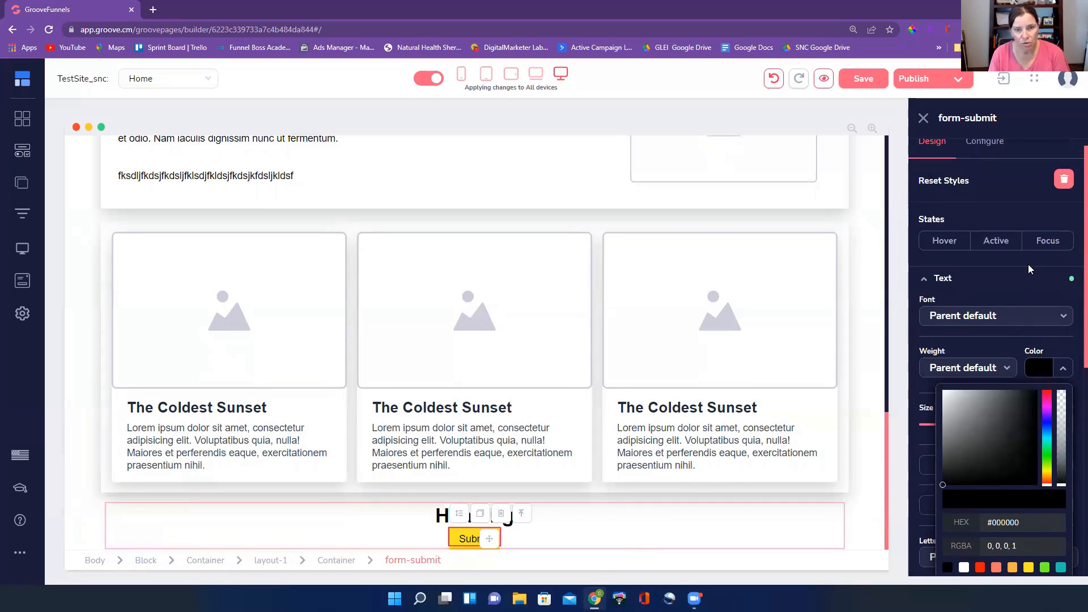
click(1066, 318)
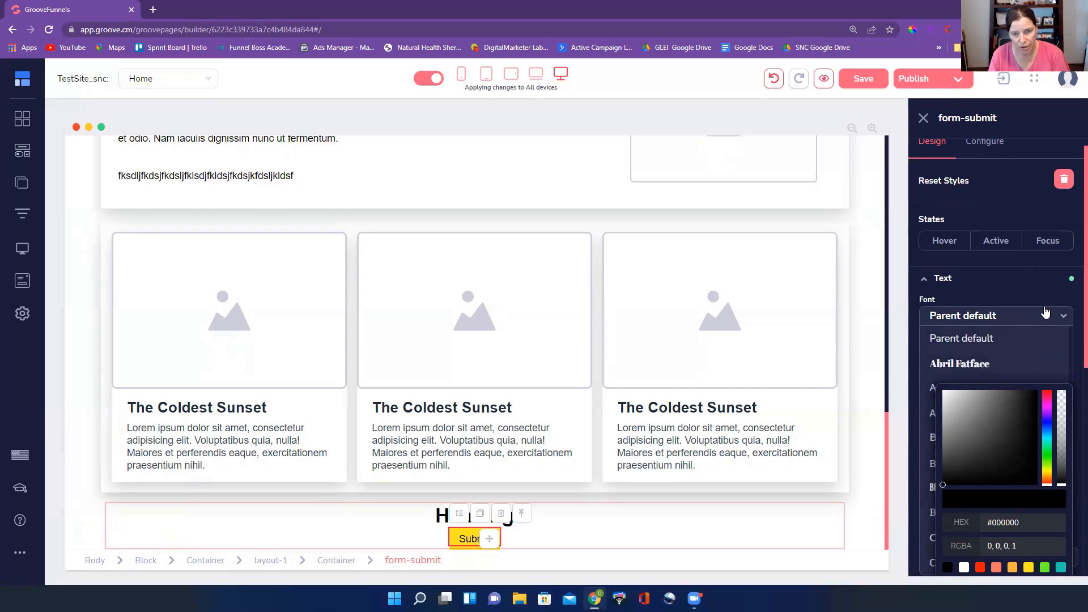
click(1046, 313)
scroll(1058, 362, down, 5)
scroll(1062, 391, up, 3)
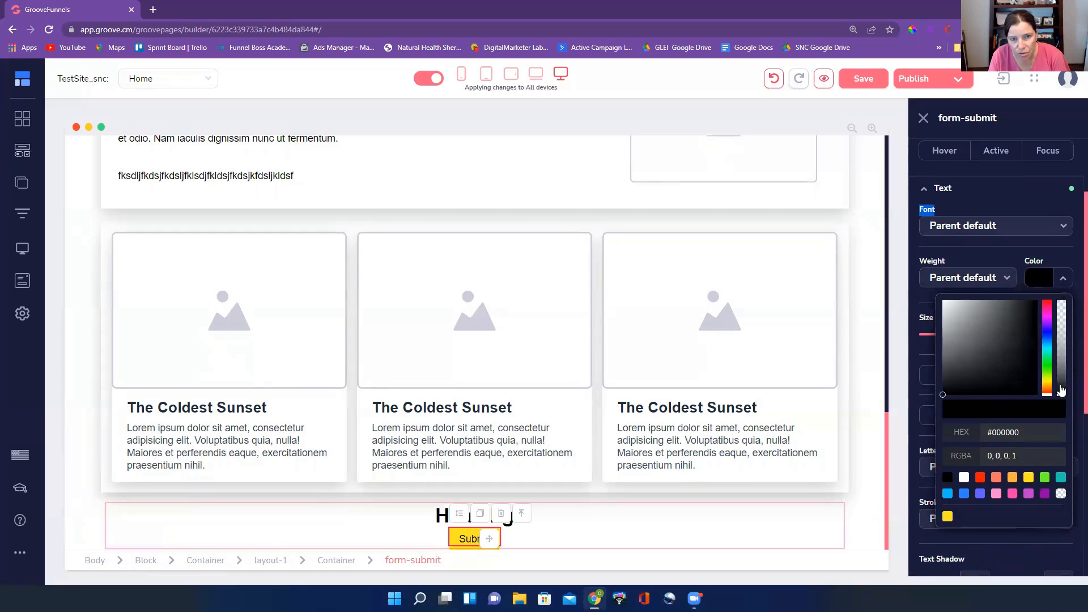
click(1063, 278)
Widen the Submit button by setting its left and right padding to 301
scroll(998, 287, up, 1)
scroll(1033, 272, down, 1)
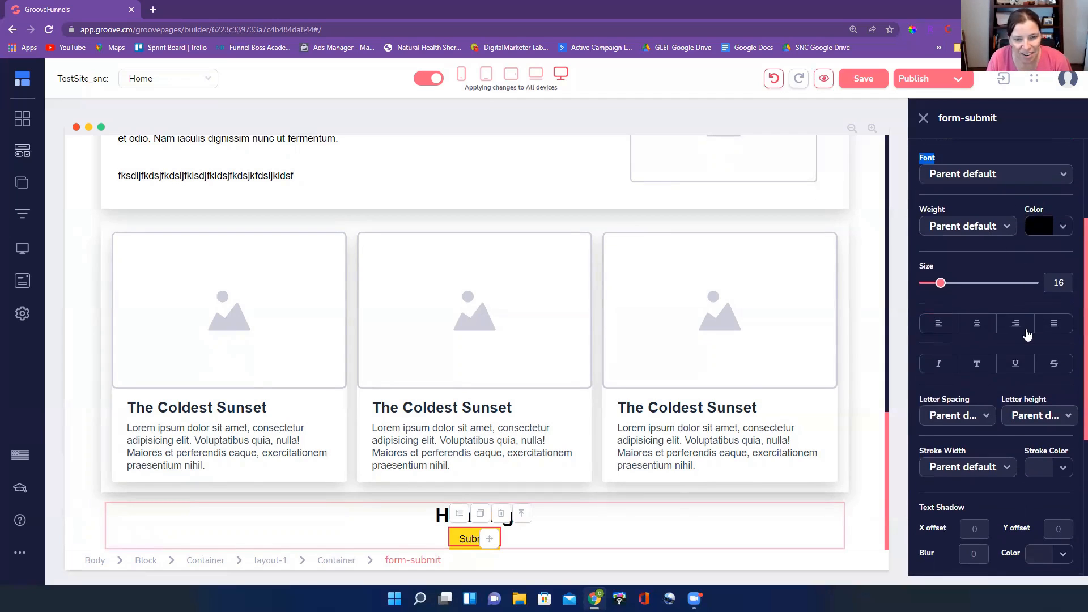
scroll(1028, 335, down, 3)
scroll(1021, 300, down, 1)
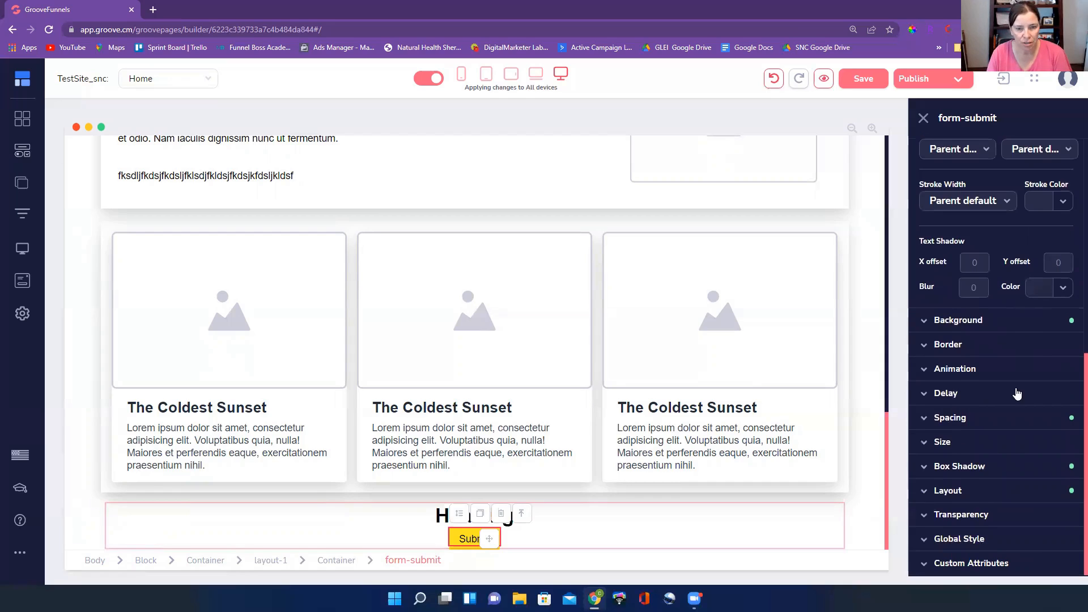
click(1006, 418)
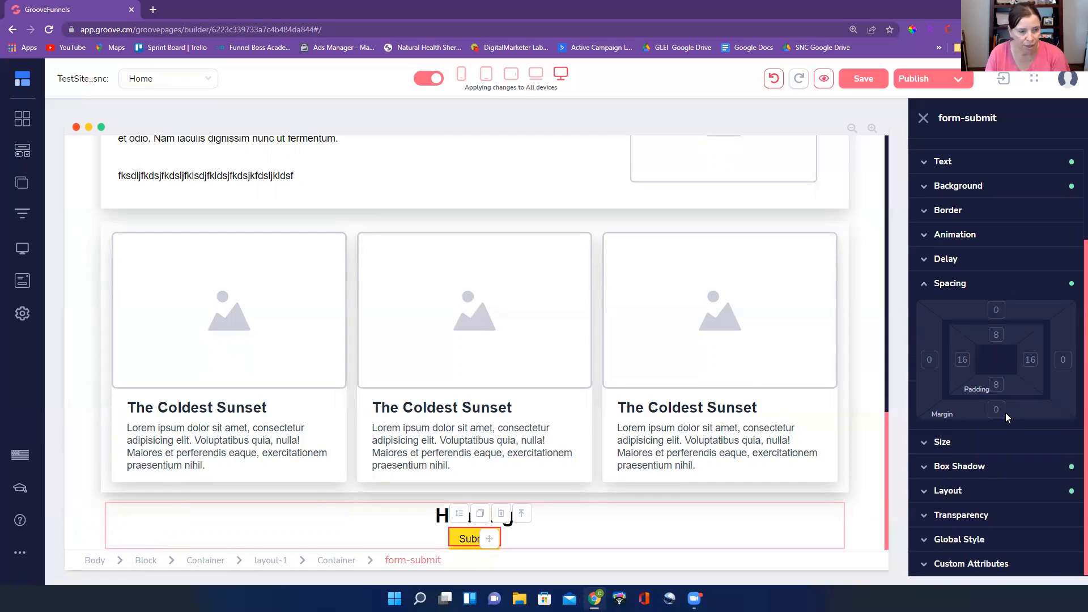
click(965, 366)
click(1031, 331)
drag(926, 414, 963, 417)
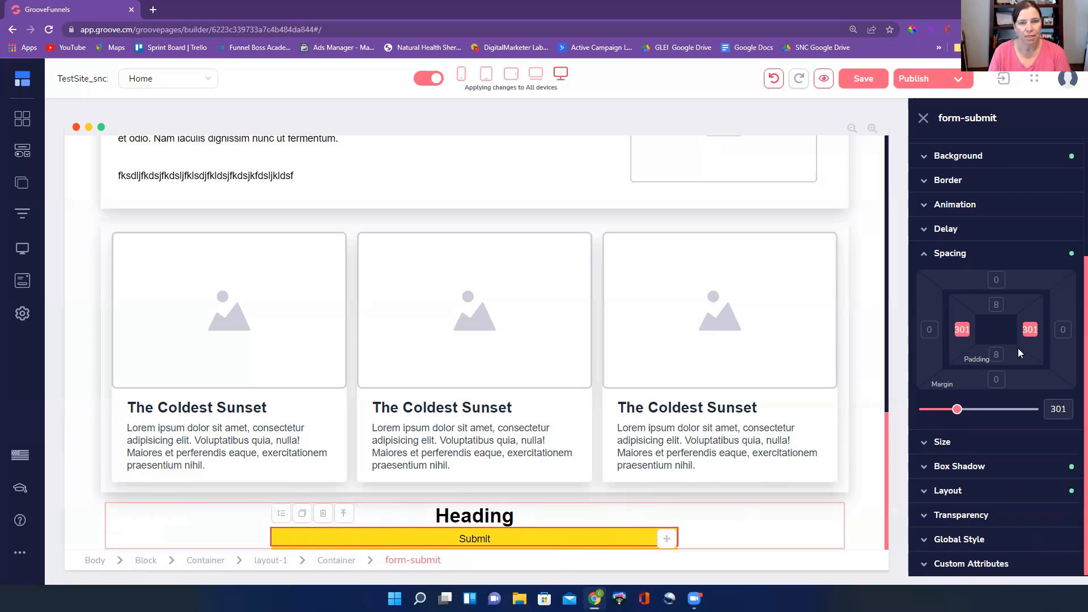
Try several top and bottom padding values on the Submit button, and settle on 20
click(994, 303)
click(996, 356)
click(964, 333)
click(1026, 334)
drag(926, 415, 931, 416)
scroll(639, 488, down, 1)
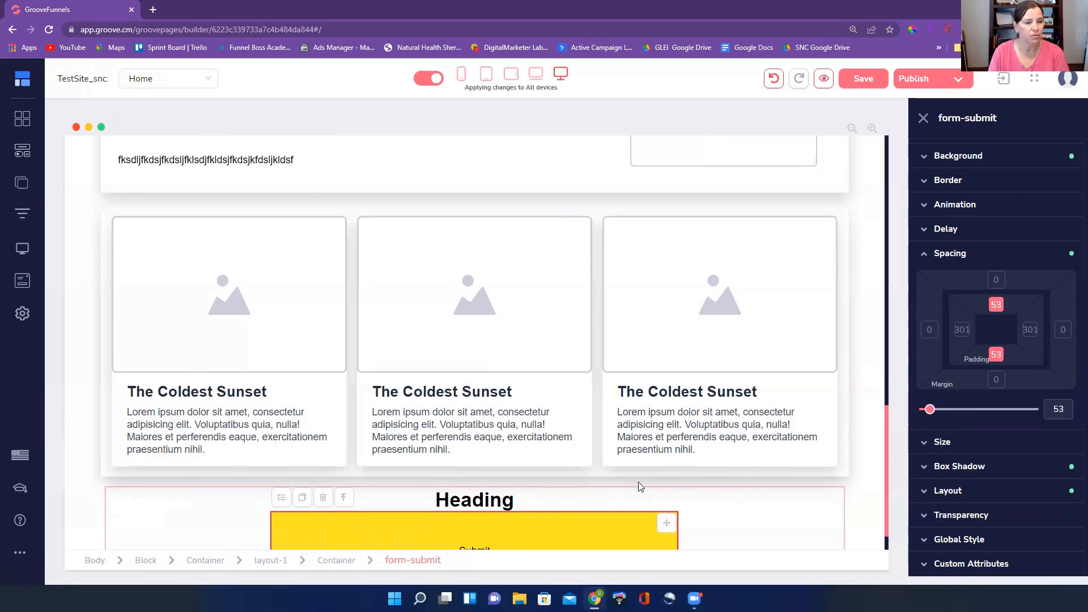
drag(1068, 410, 1053, 410)
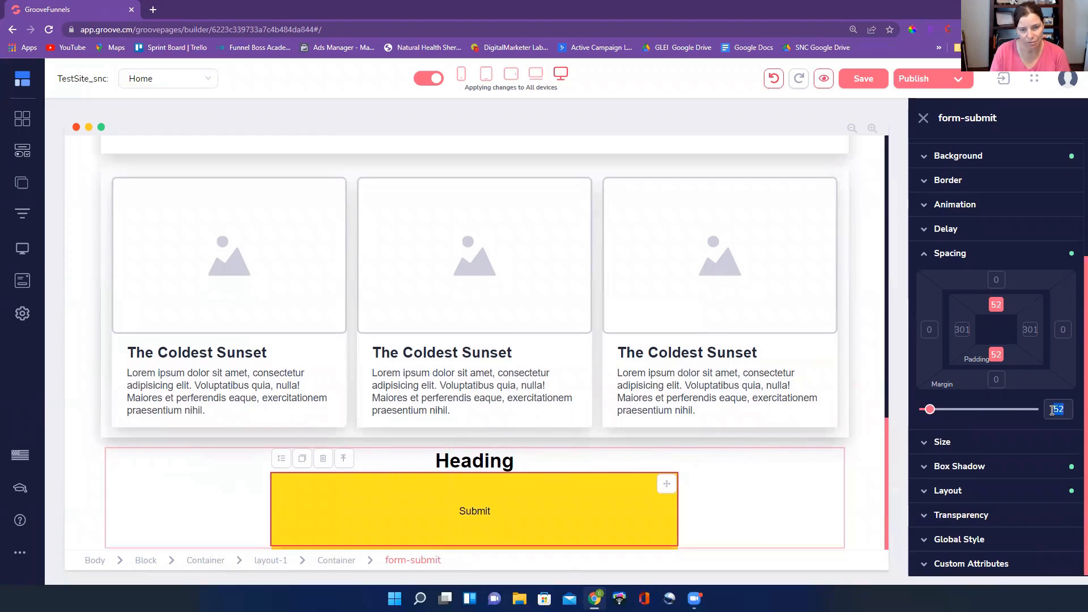
text(10)
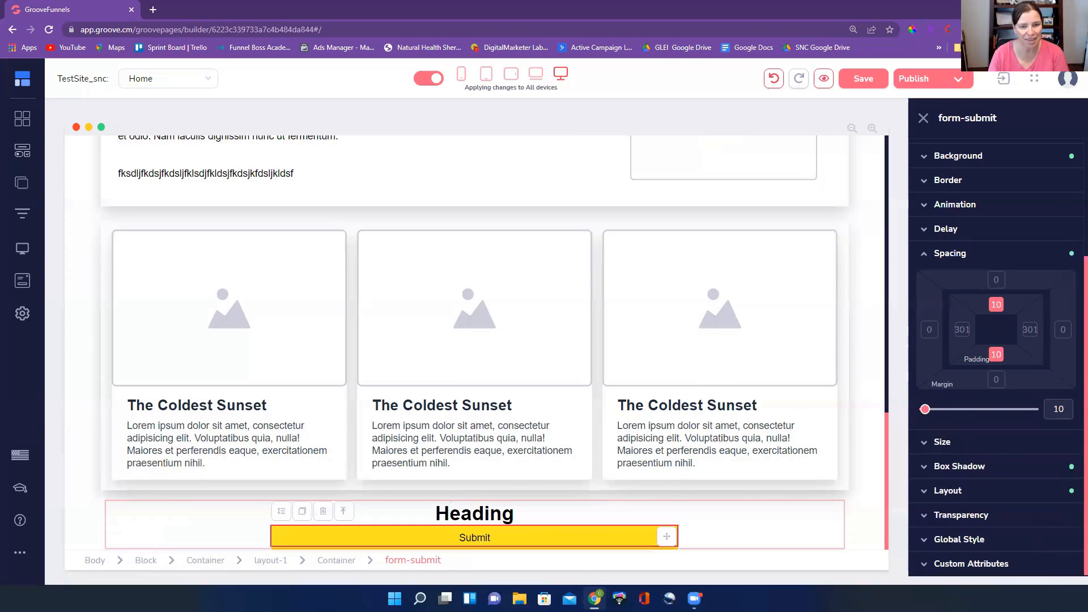
key(BackSpace)
key(BackSpace)
text(2)
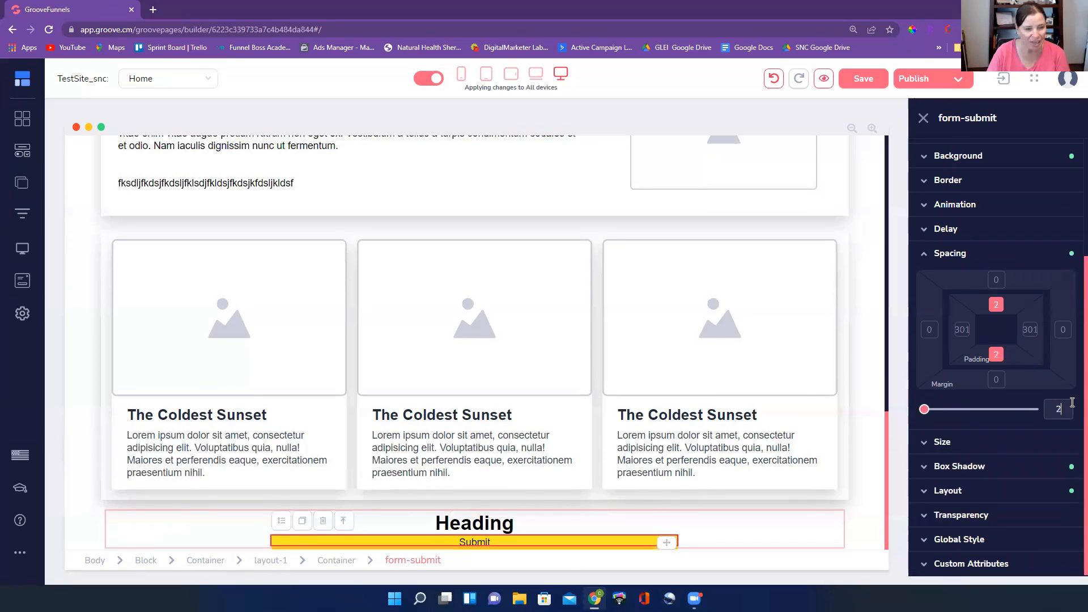
text(0)
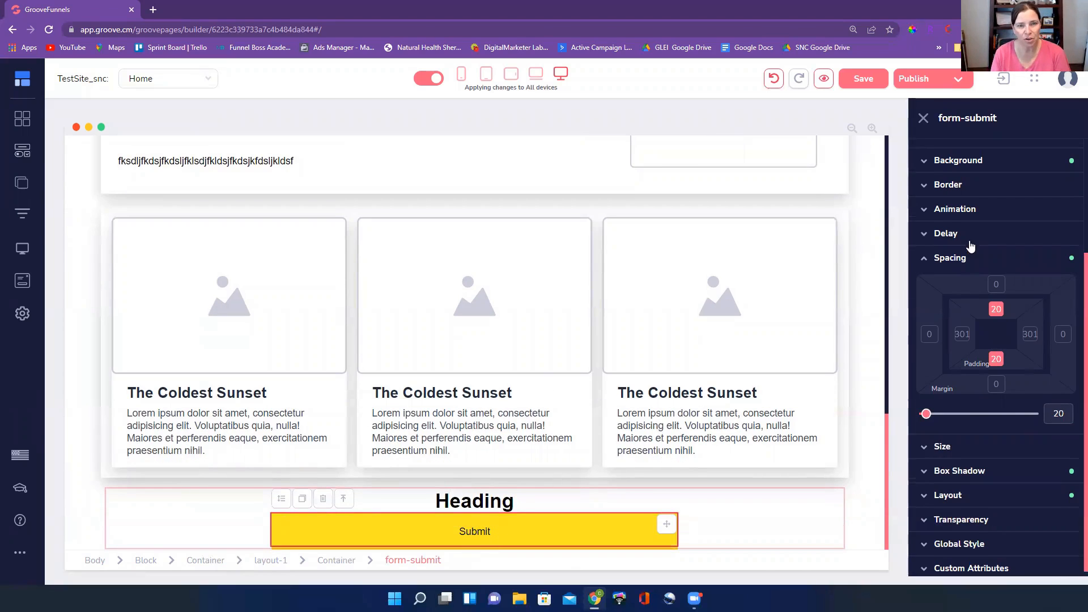
Enlarge the Submit button's text to size 29
scroll(968, 244, up, 3)
click(978, 295)
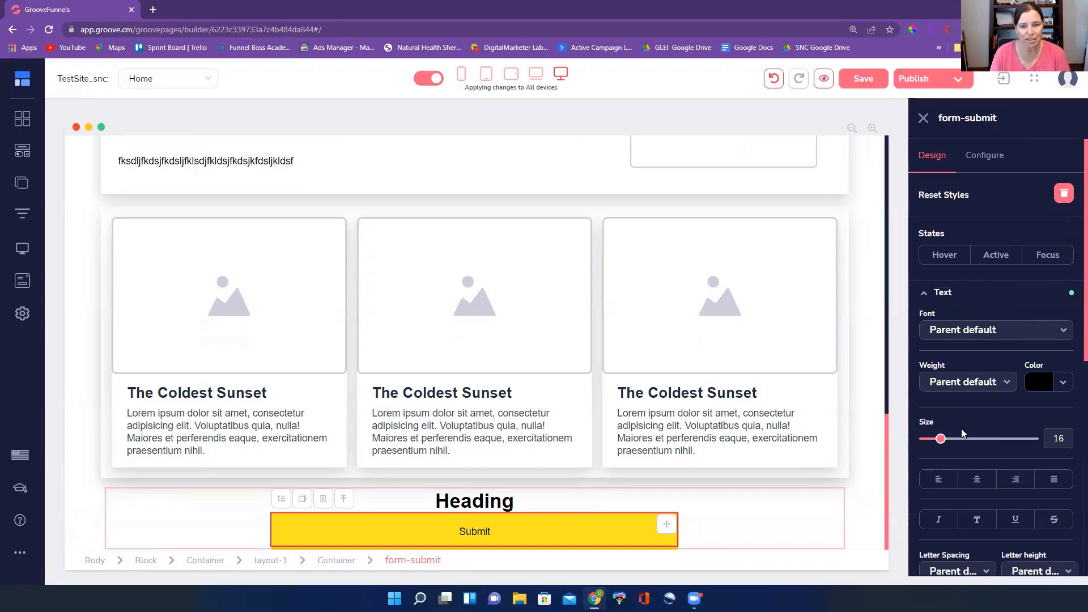
mouse_move(939, 444)
mouse_down()
mouse_move(985, 447)
mouse_move(938, 448)
mouse_move(956, 451)
mouse_up()
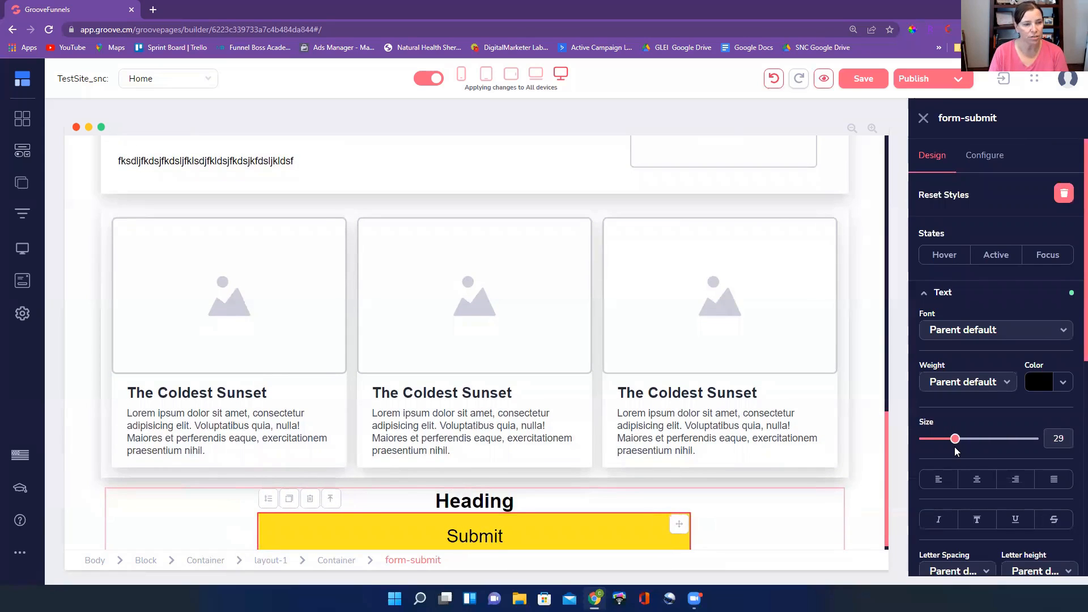
Set the Submit button's top and bottom padding to 10
scroll(952, 447, down, 3)
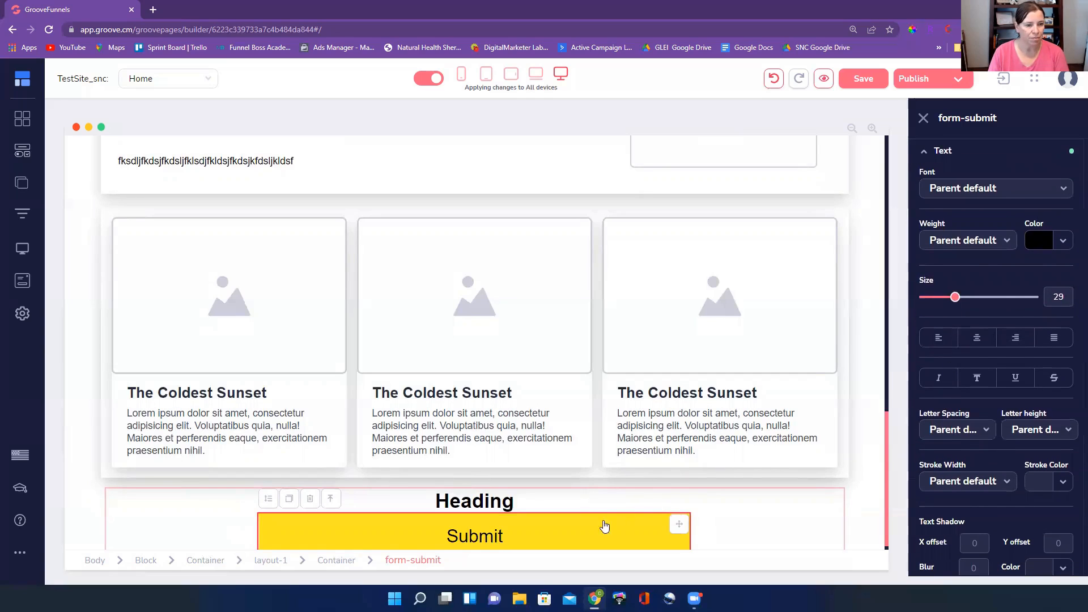
scroll(1003, 343, down, 5)
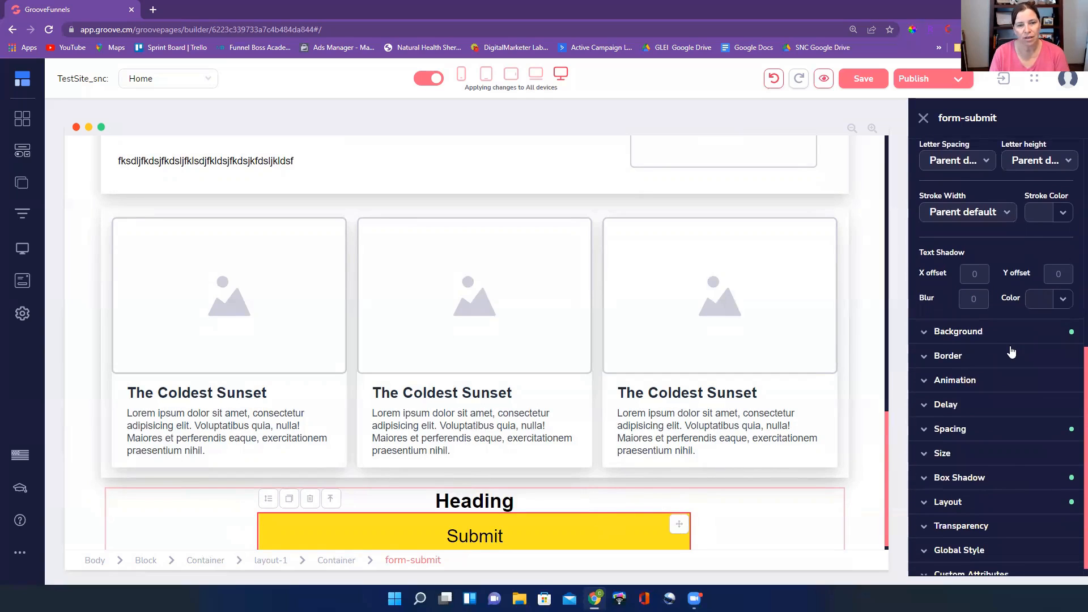
click(1006, 430)
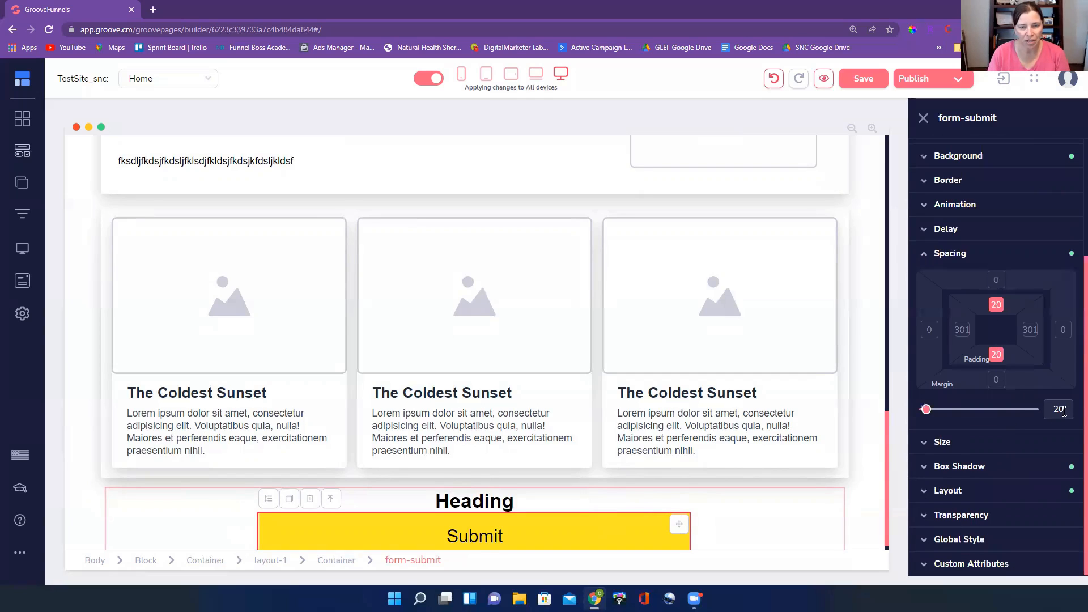
text(10)
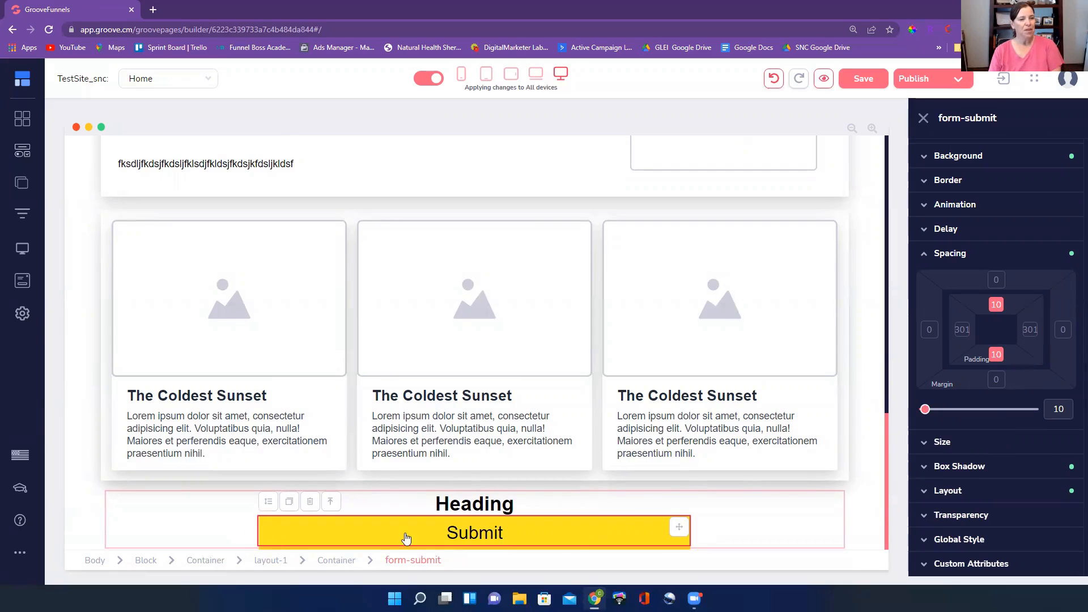
Round the corners of the Submit button slightly through its border settings
scroll(996, 214, up, 1)
scroll(995, 226, up, 1)
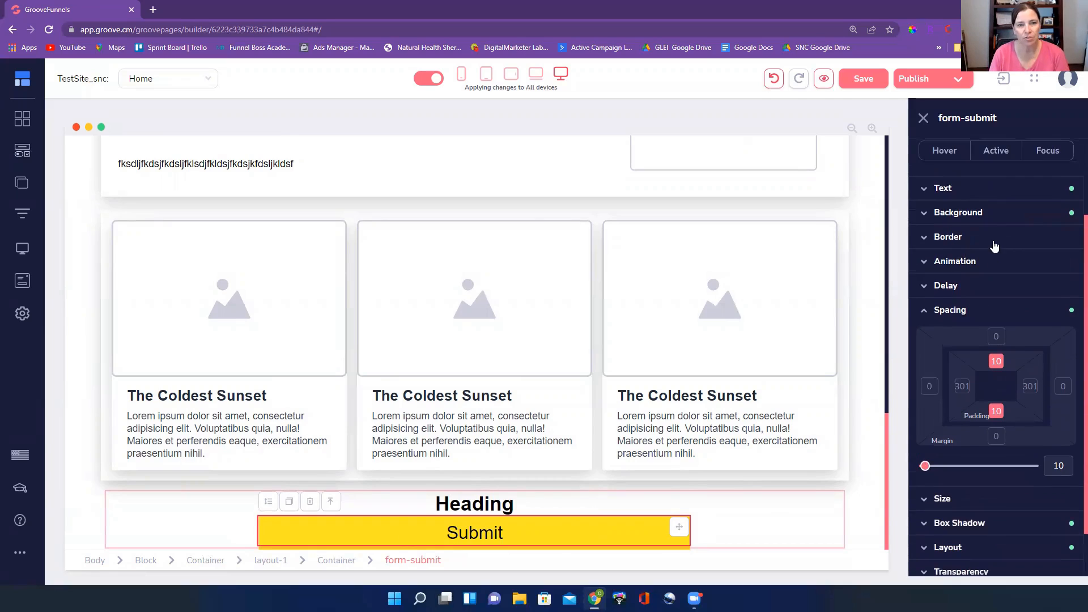
click(995, 238)
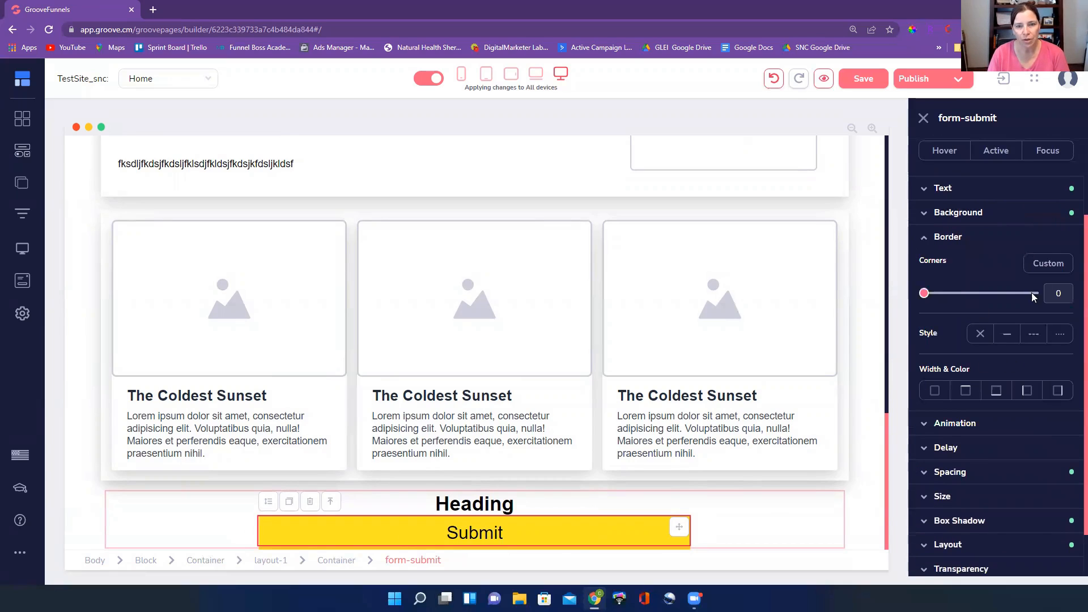
mouse_move(924, 293)
mouse_down()
mouse_move(961, 299)
mouse_move(908, 304)
mouse_up()
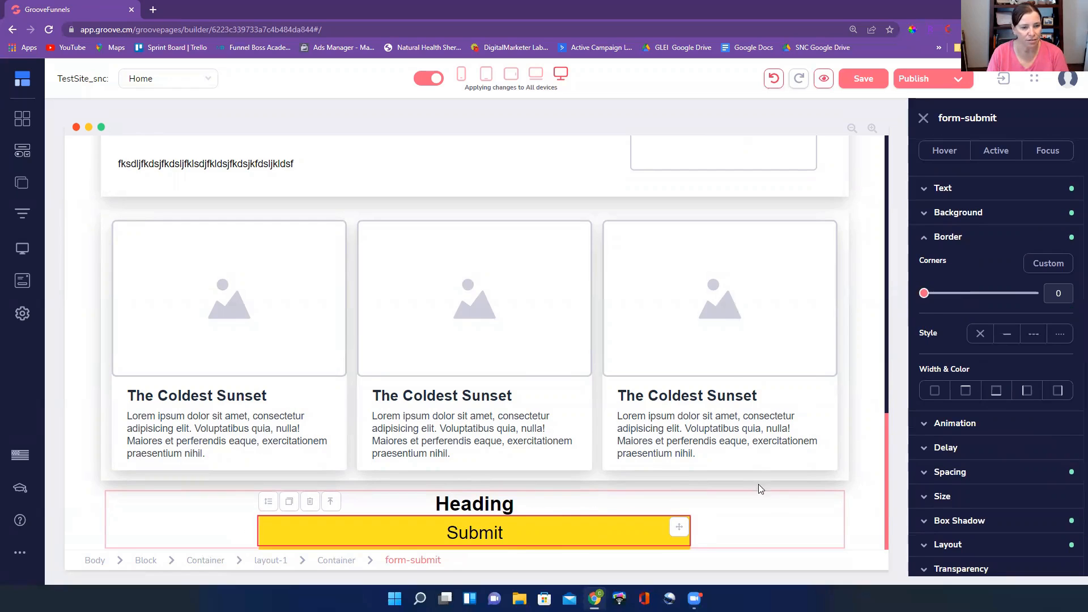
click(716, 341)
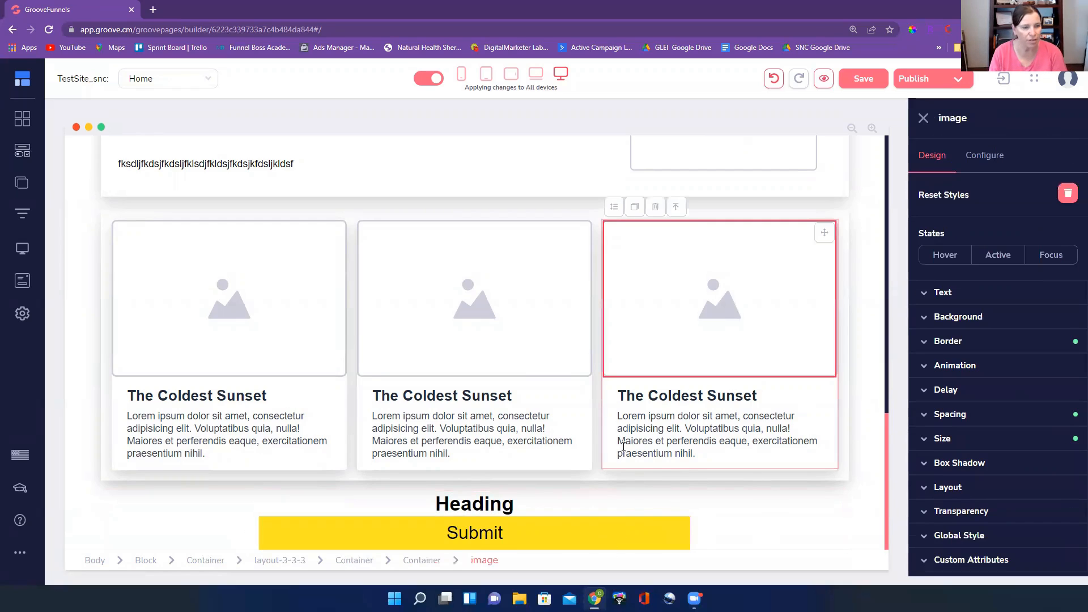
click(573, 533)
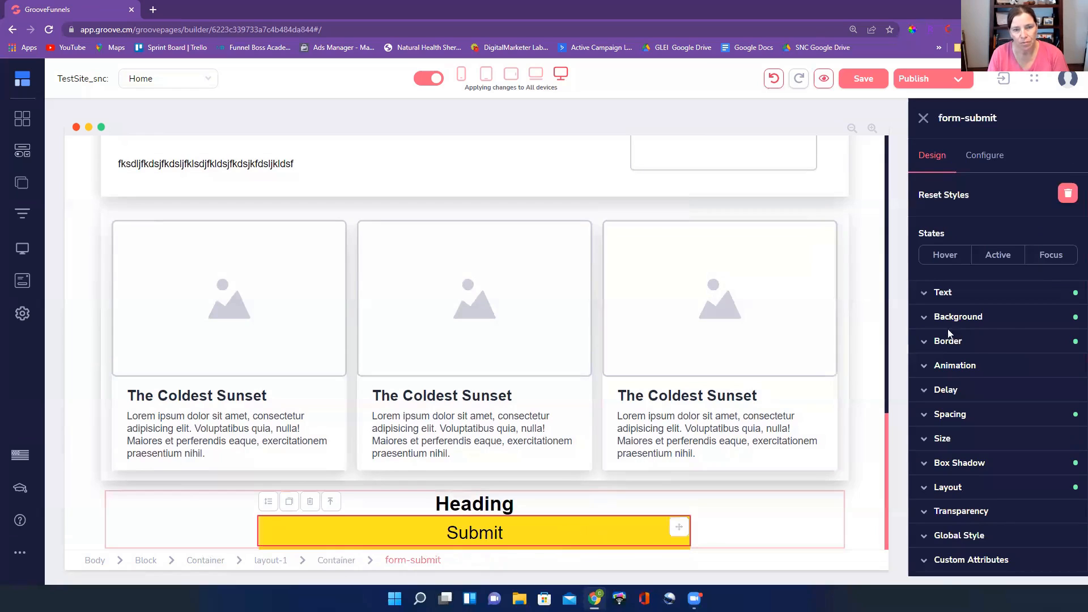
click(993, 346)
drag(929, 399, 961, 403)
click(808, 500)
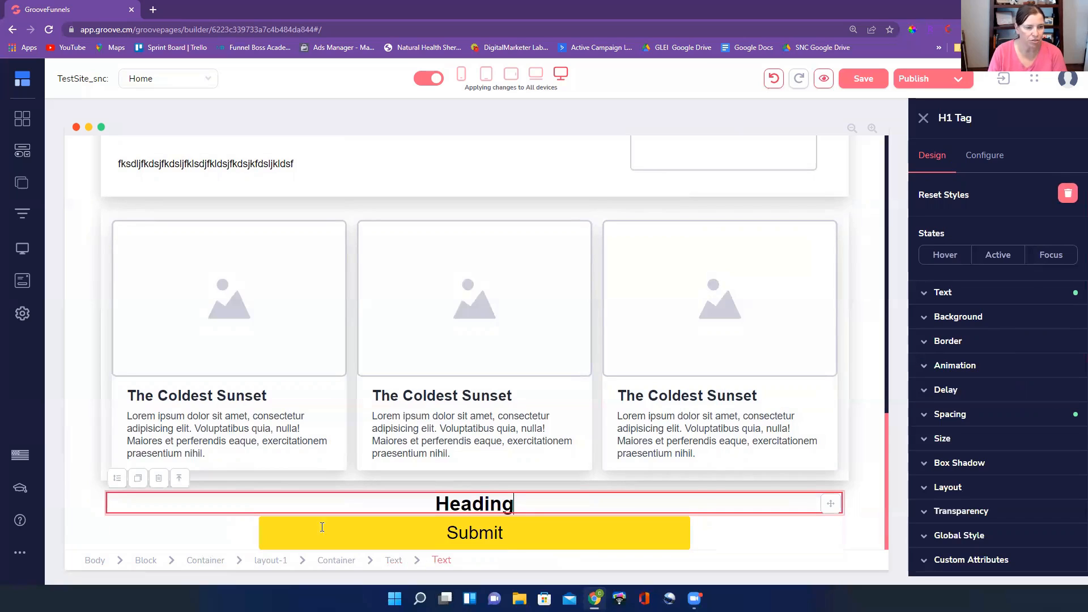
Set the bottom margin of the block holding the Submit button and its heading to 22
click(476, 301)
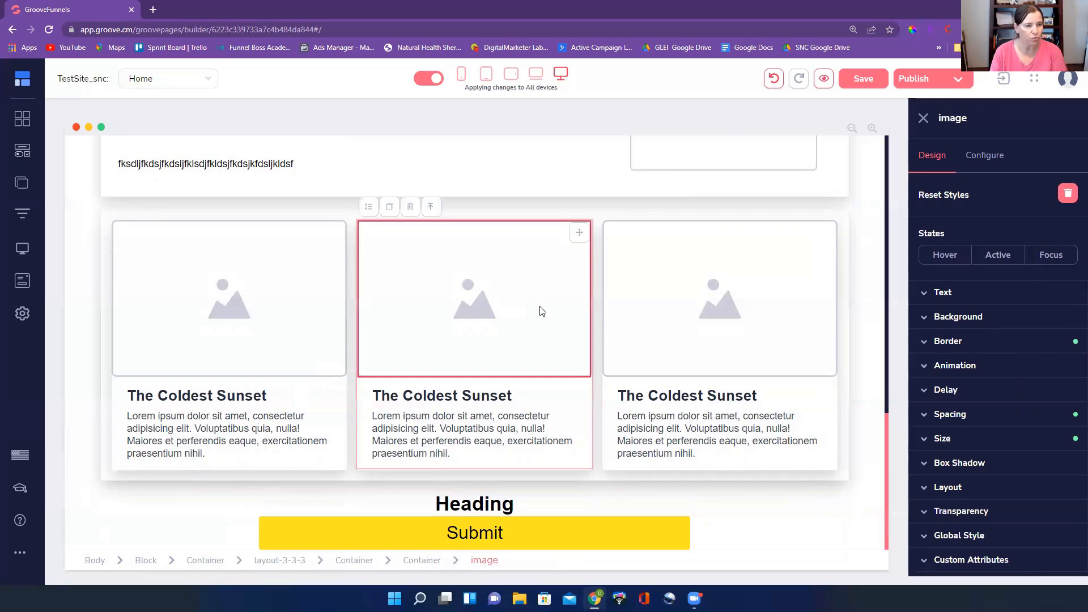
click(715, 534)
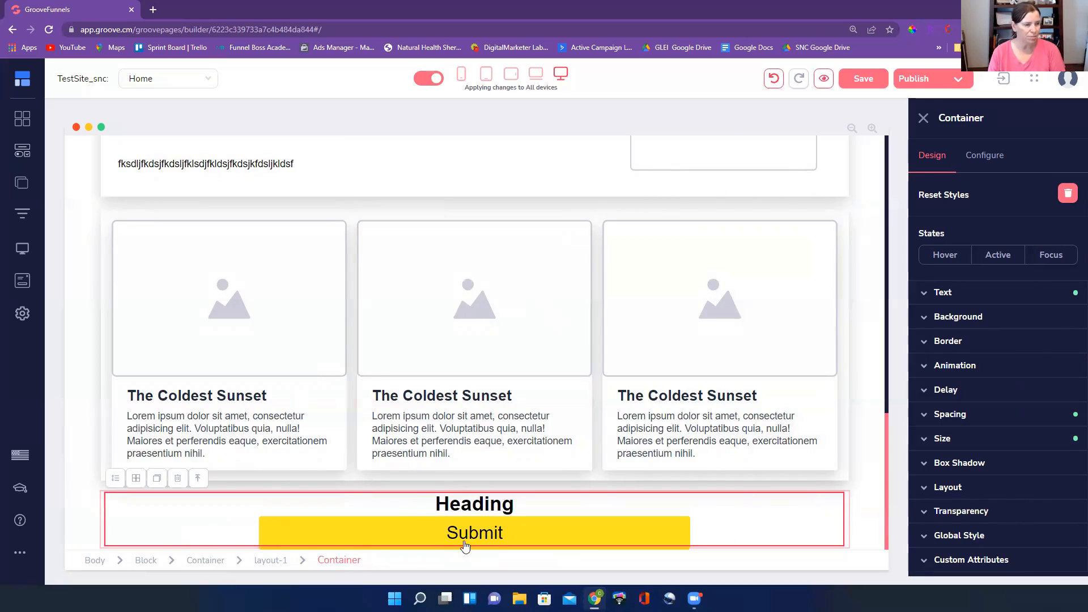
click(145, 562)
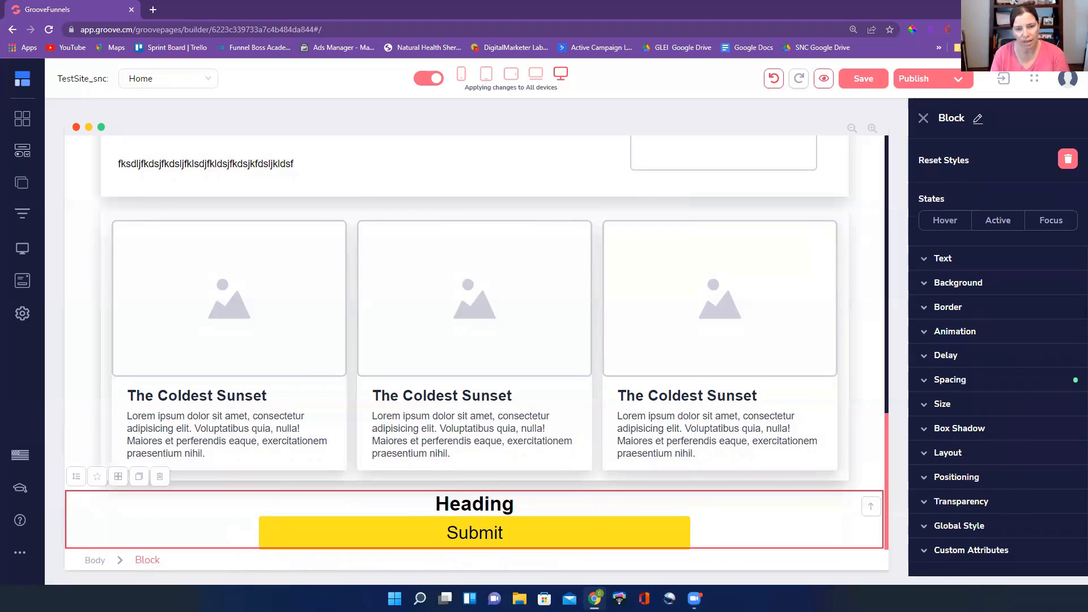
click(1040, 381)
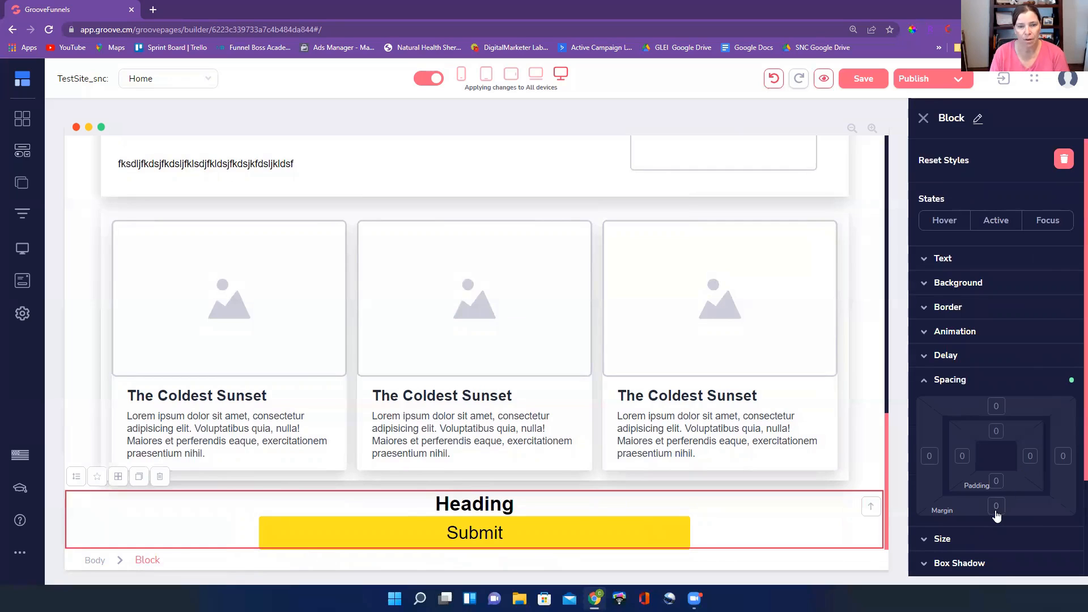
click(997, 508)
drag(925, 537, 927, 538)
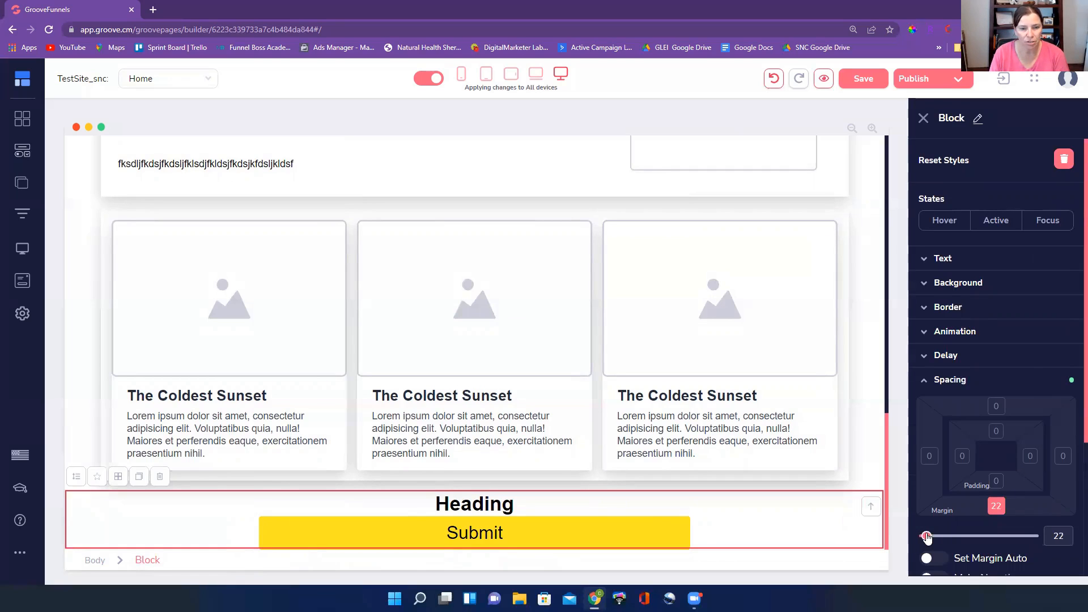
scroll(814, 509, up, 5)
scroll(813, 509, down, 5)
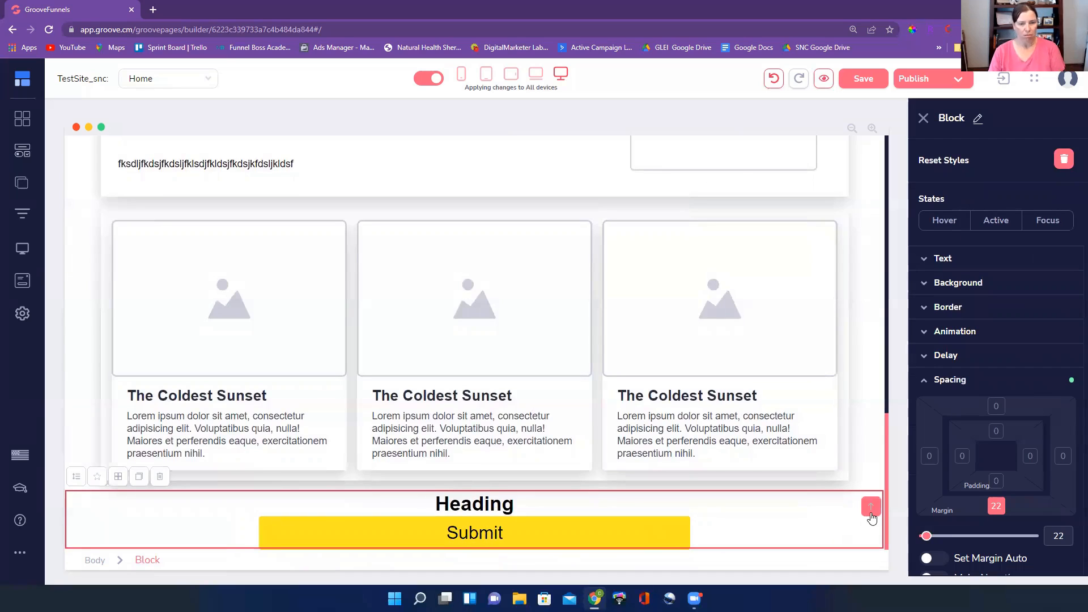
Add bottom padding of 53 to the Submit button's block
click(997, 483)
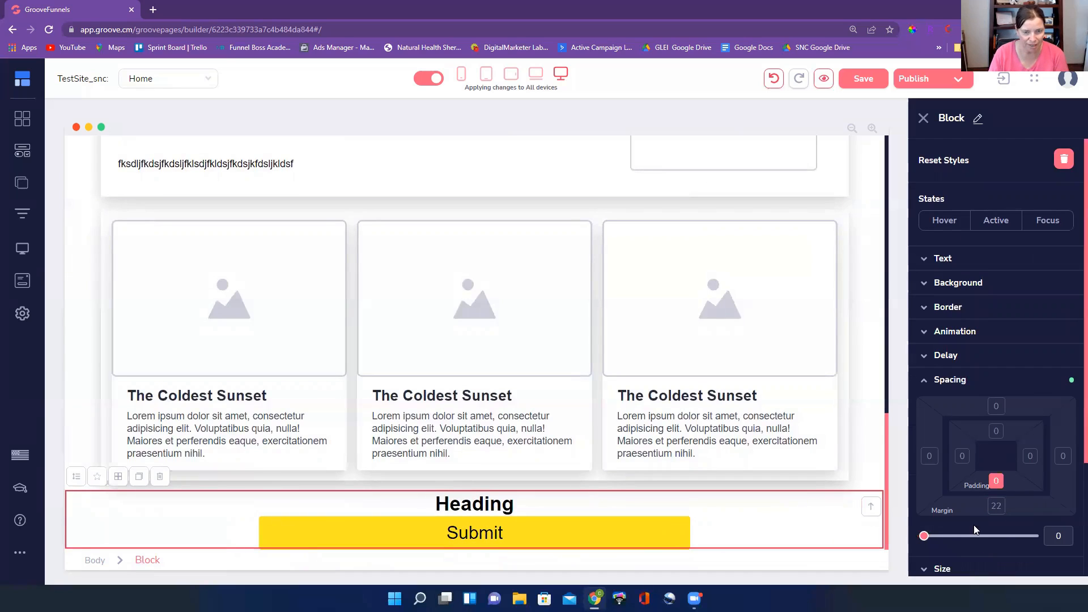
drag(927, 536, 930, 536)
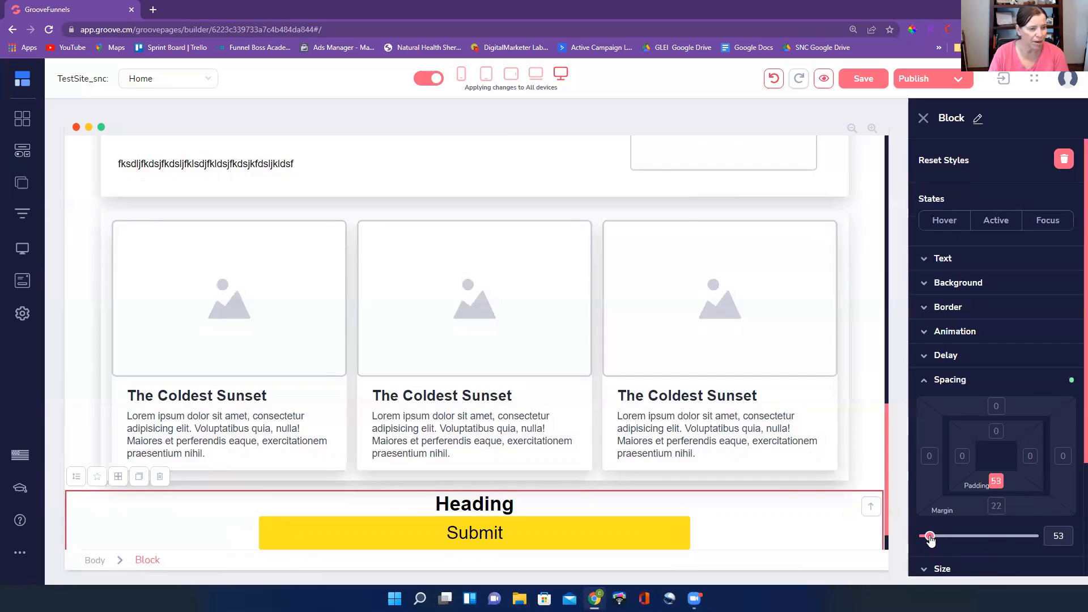
click(778, 488)
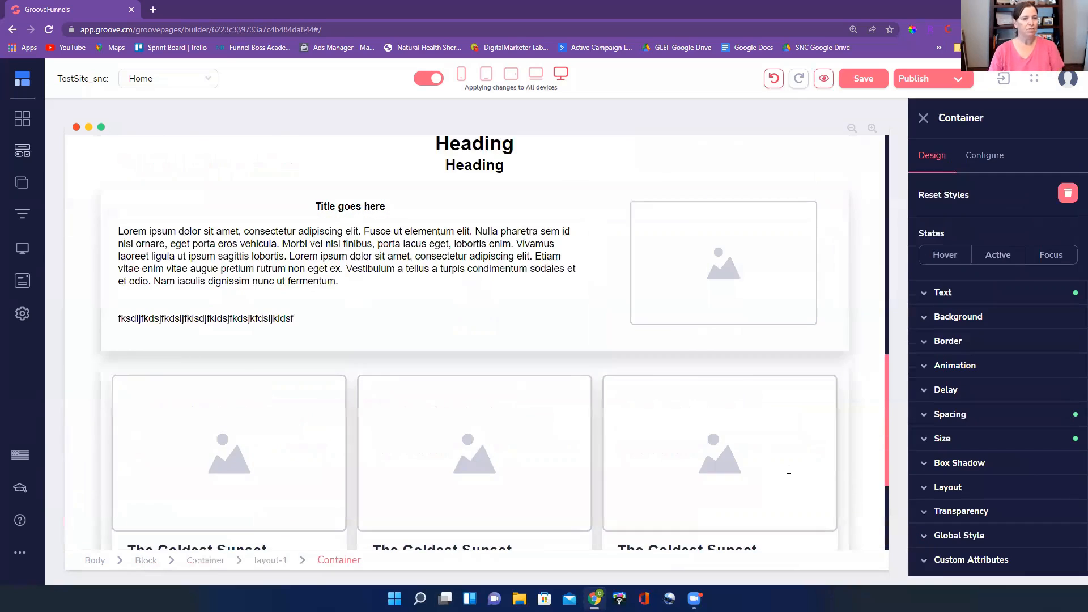
Set the top and bottom margins of the heading block at the very top of the page to 27
scroll(758, 402, up, 10)
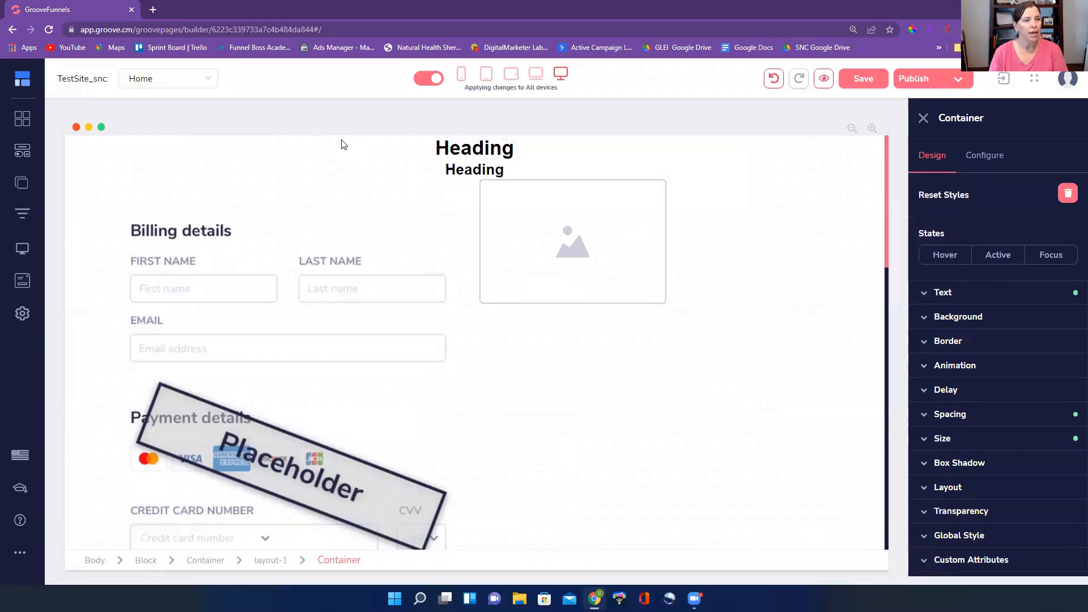
click(366, 146)
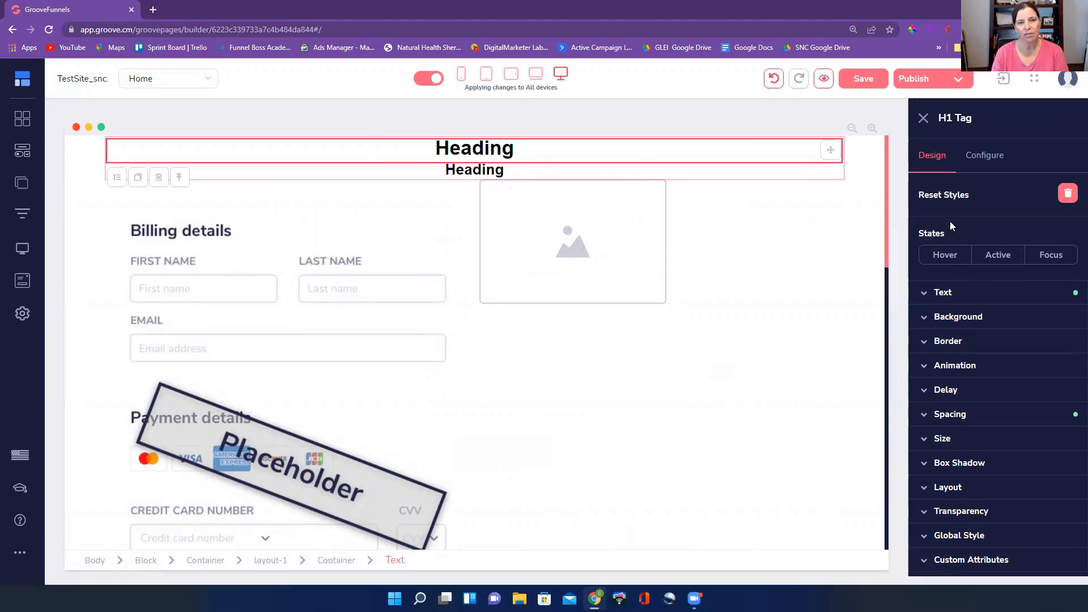
click(142, 560)
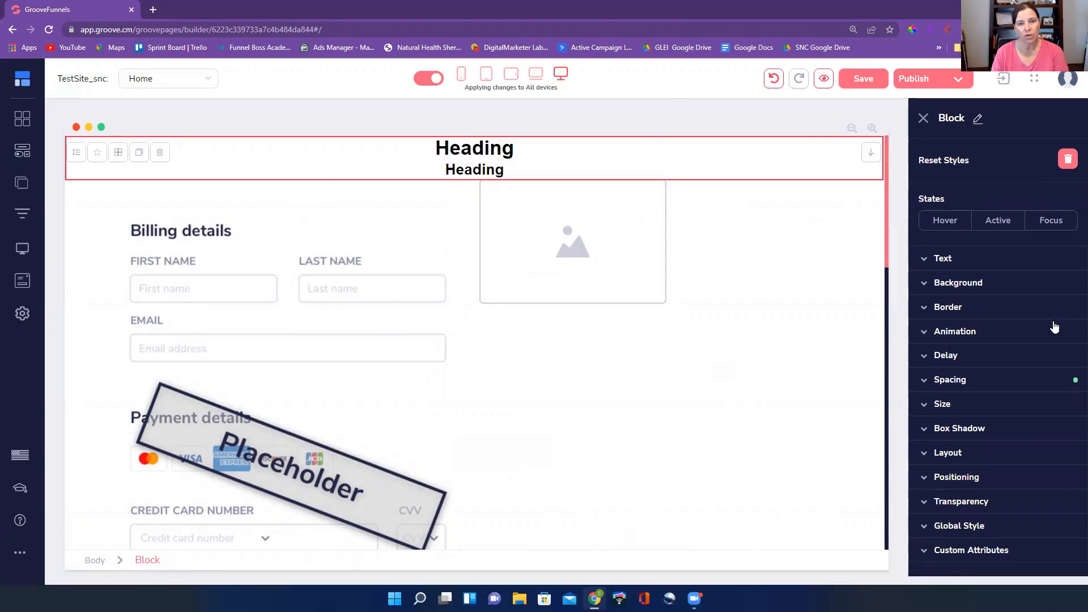
click(1013, 381)
click(999, 406)
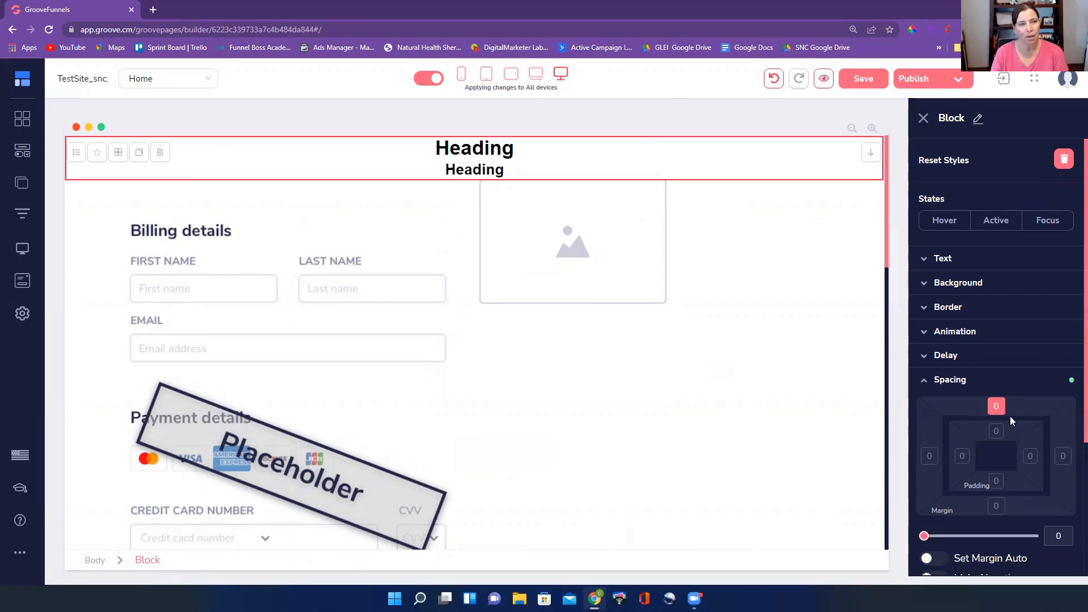
click(997, 505)
drag(924, 536, 928, 537)
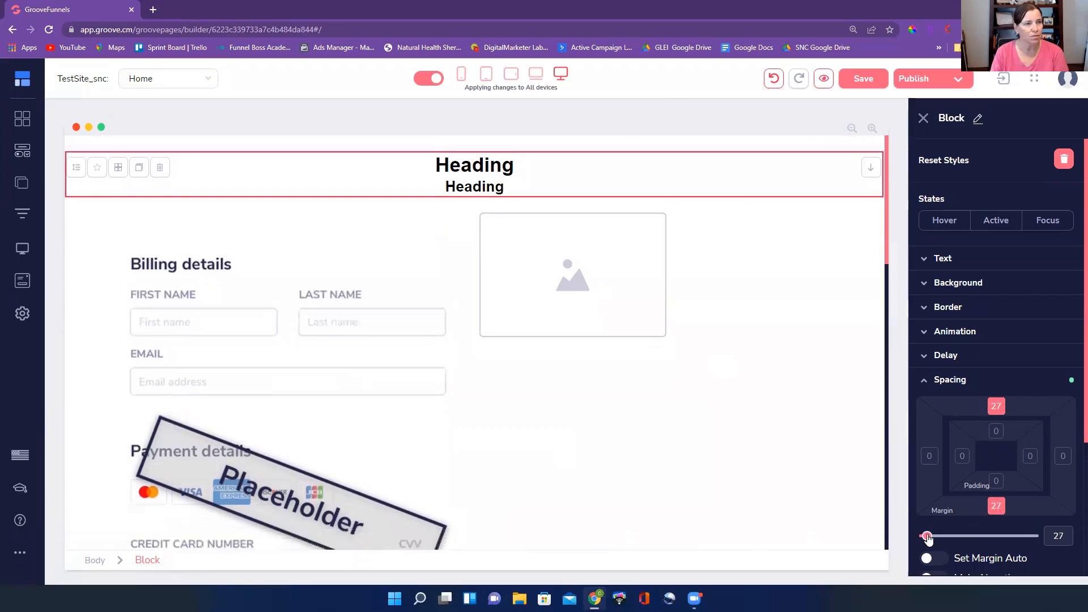
Set the bottom margin of the page's first H1 heading to 22 to separate it from the subheading
click(564, 169)
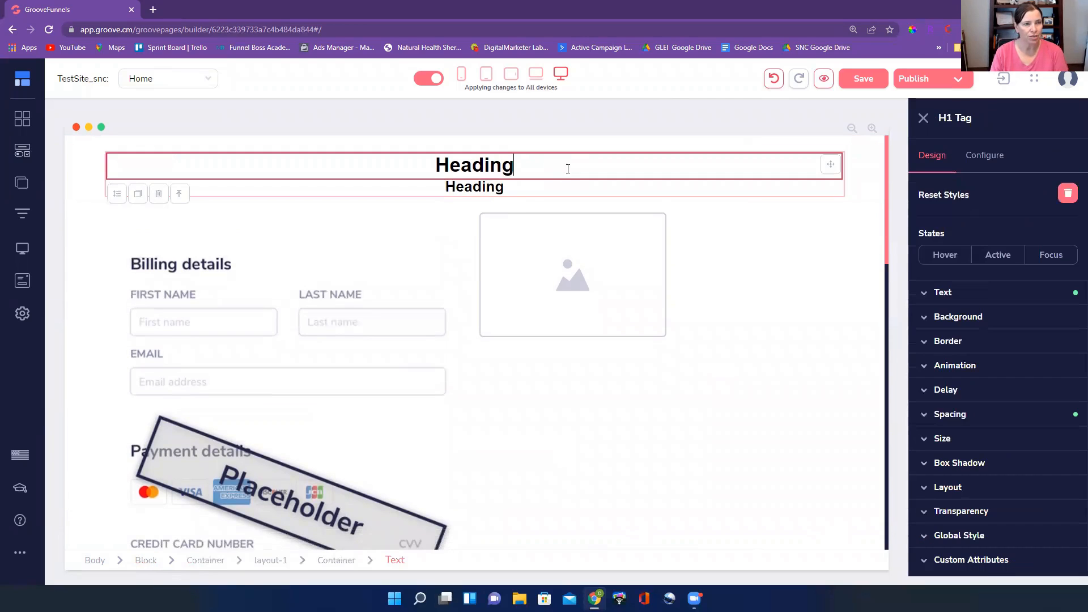
click(275, 560)
click(473, 180)
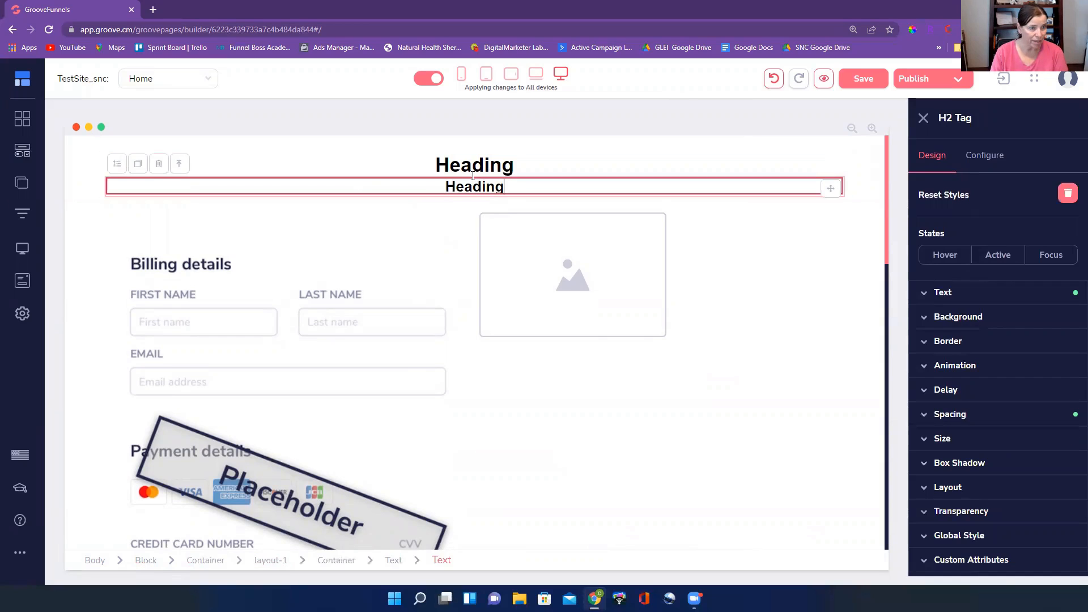
click(393, 560)
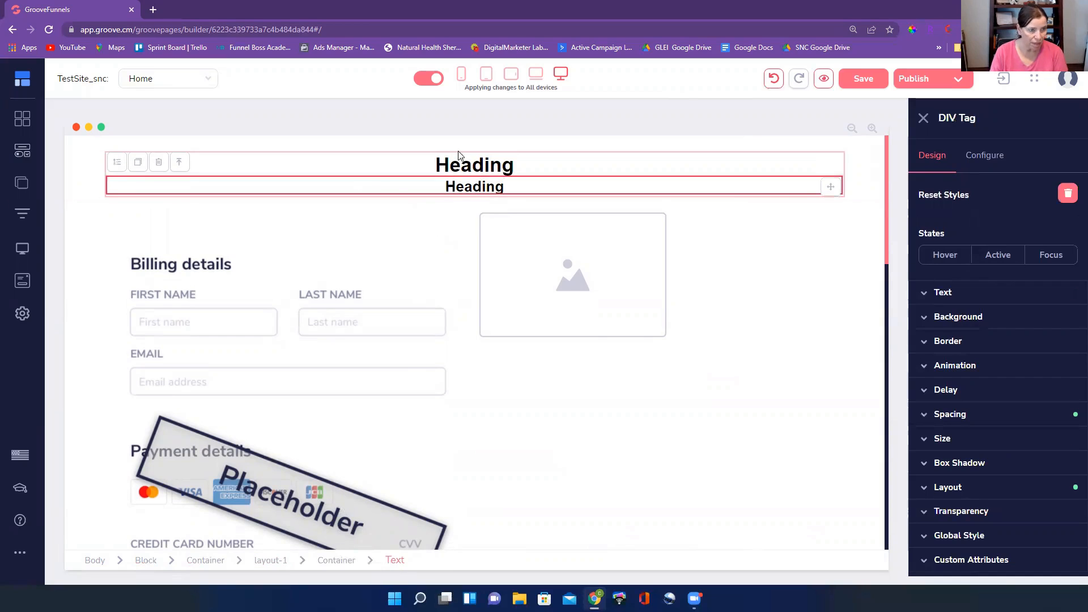
click(466, 170)
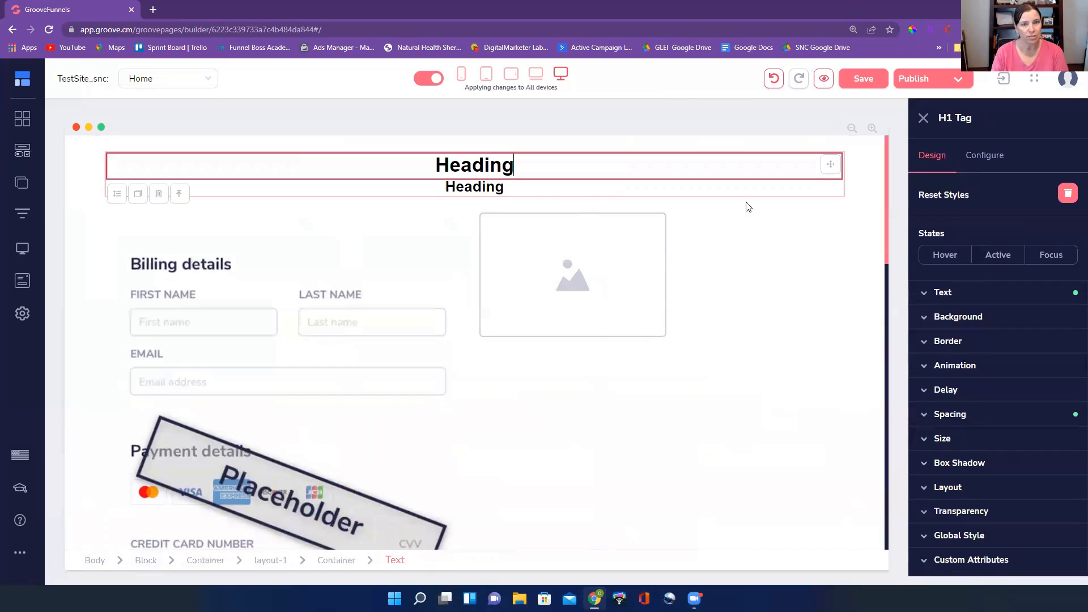
click(981, 301)
click(982, 301)
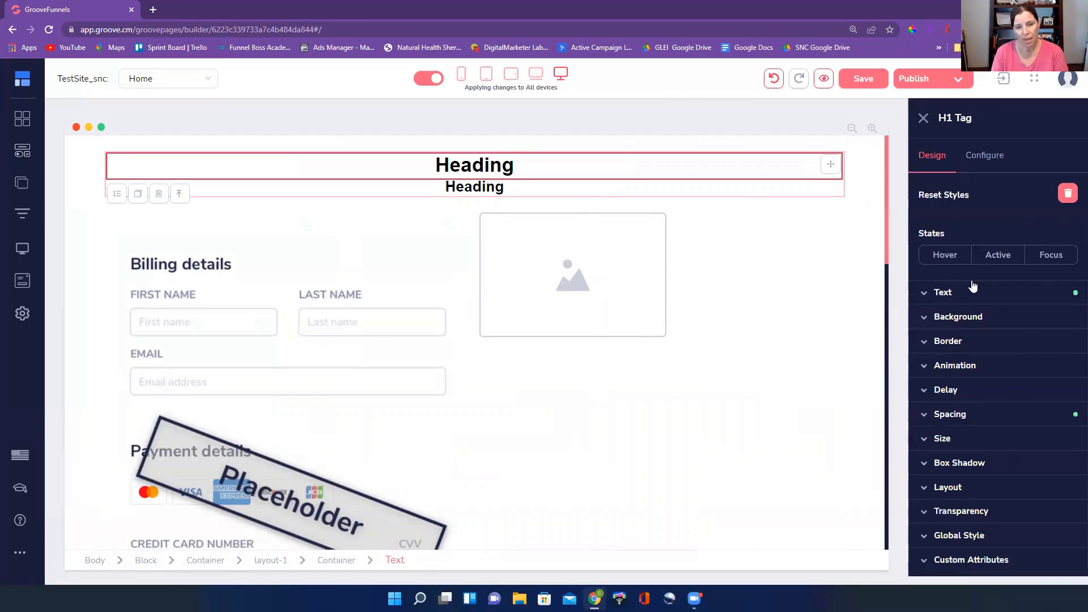
click(990, 420)
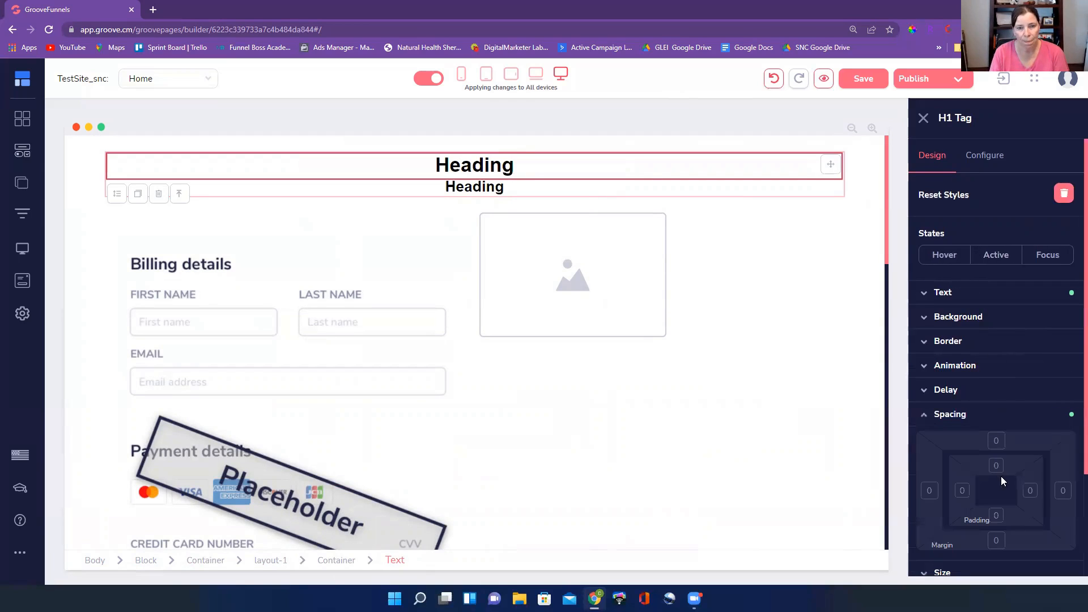
click(994, 541)
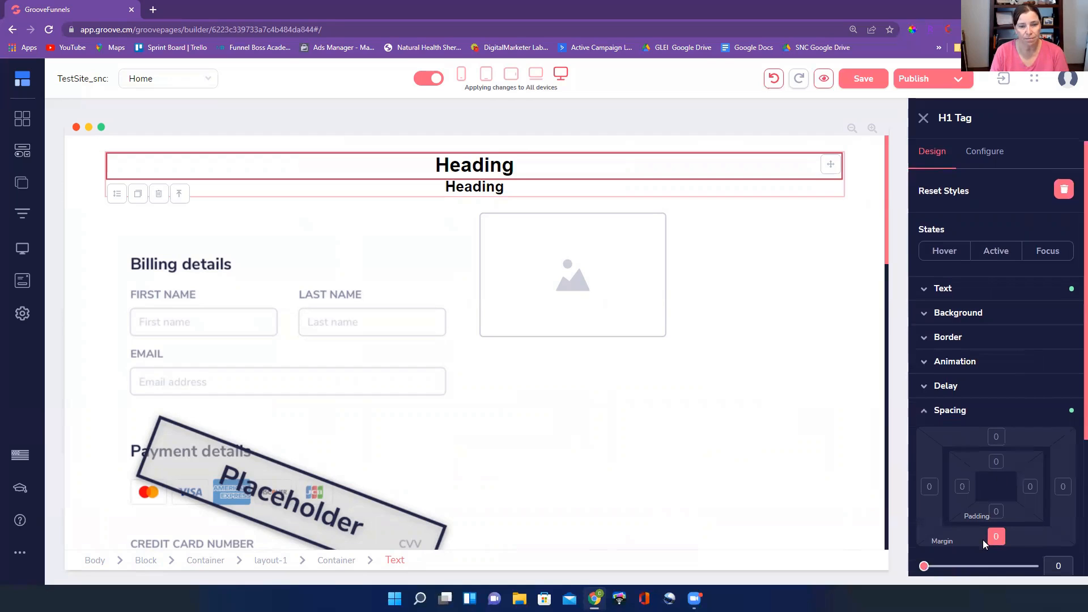
scroll(964, 482, down, 3)
drag(924, 400, 927, 400)
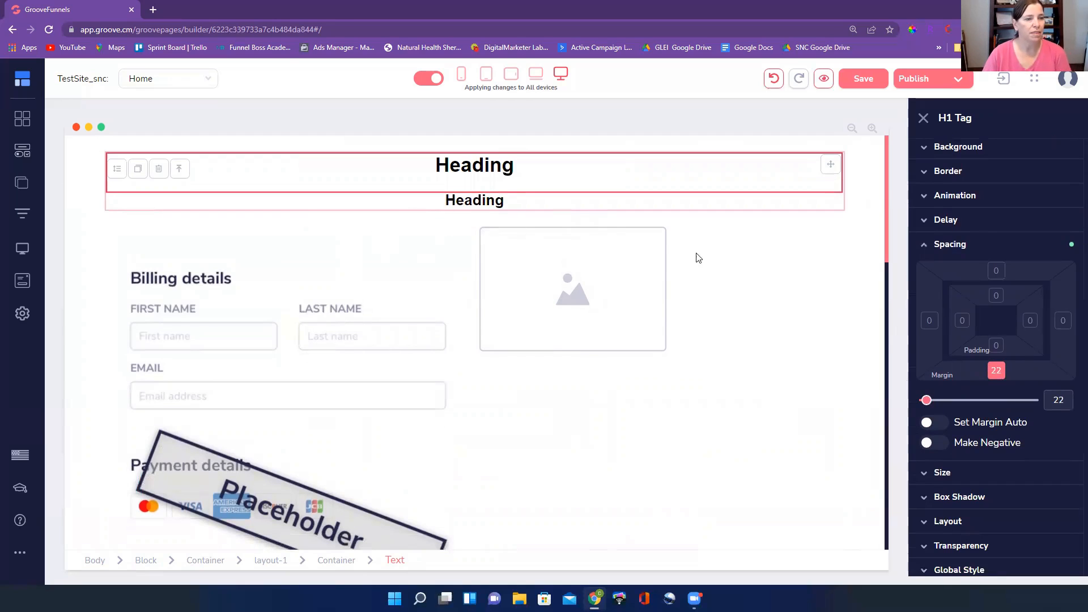
click(560, 424)
Check the spacing down to the Submit button and save the Home page
scroll(562, 422, down, 10)
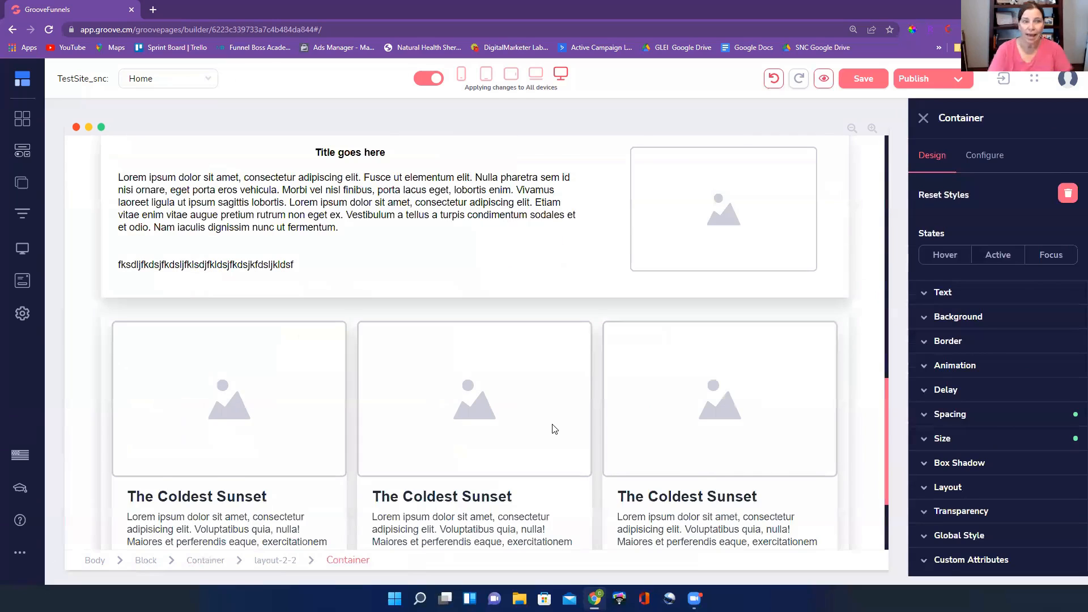
scroll(552, 425, down, 3)
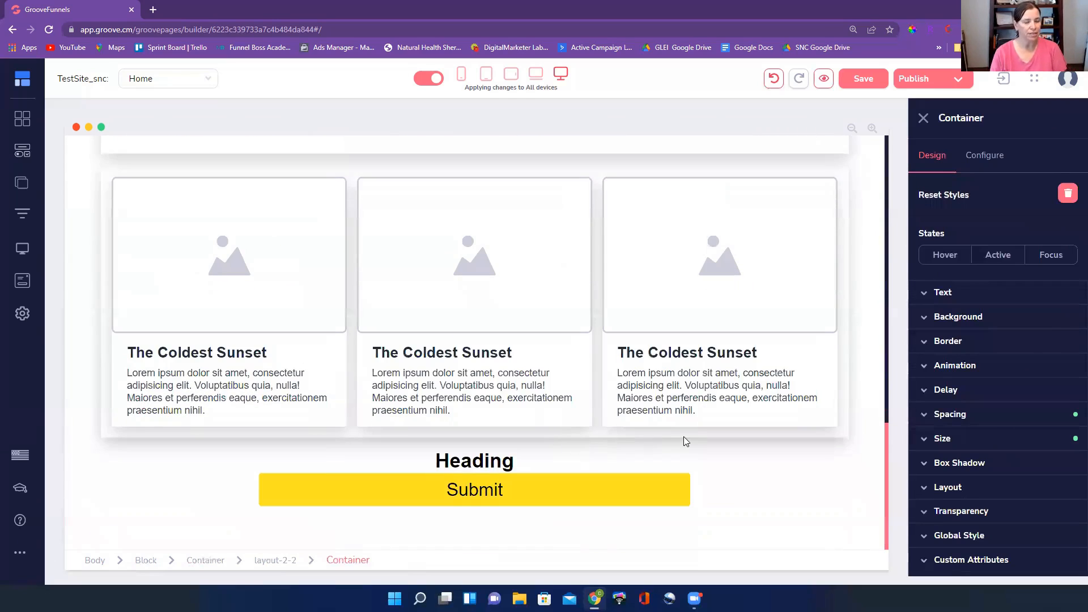
scroll(729, 436, up, 10)
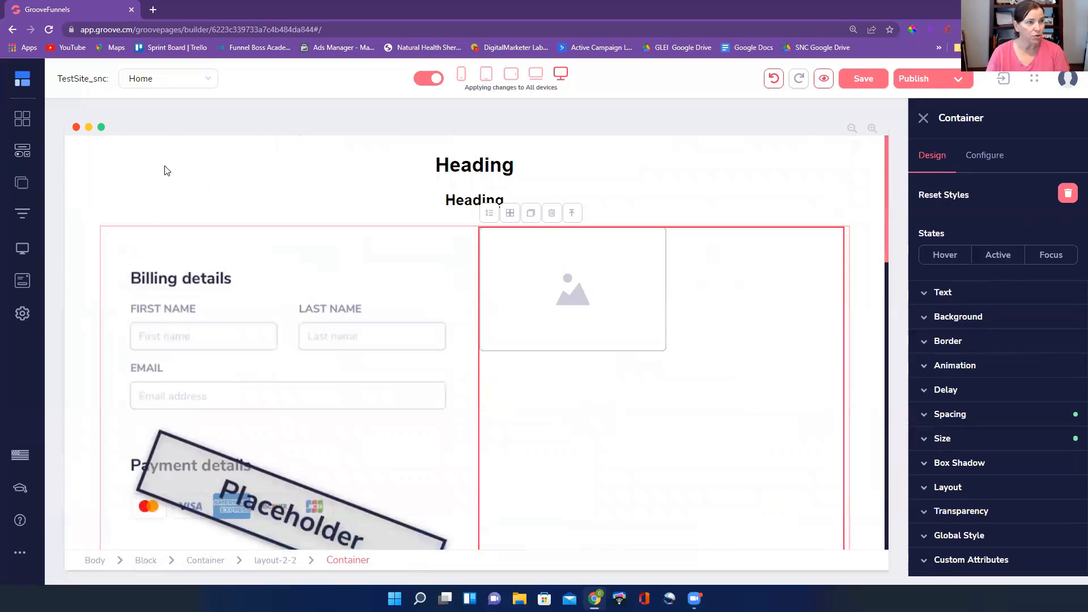
click(165, 171)
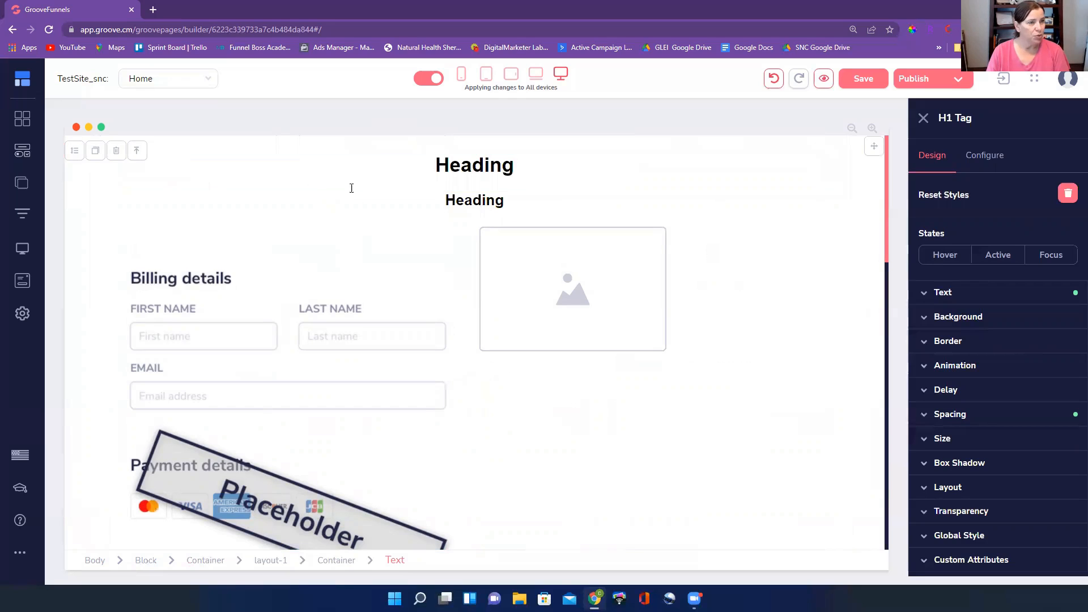
click(867, 80)
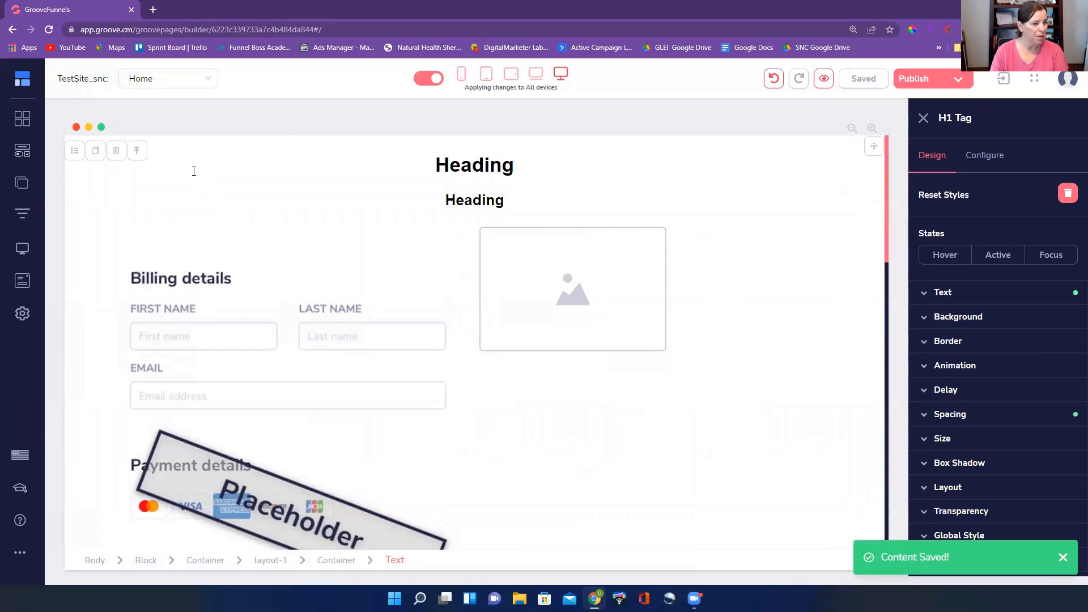
Review the page's overall layout, from the top headings and checkout form through the text section and card row to the Submit button
click(94, 568)
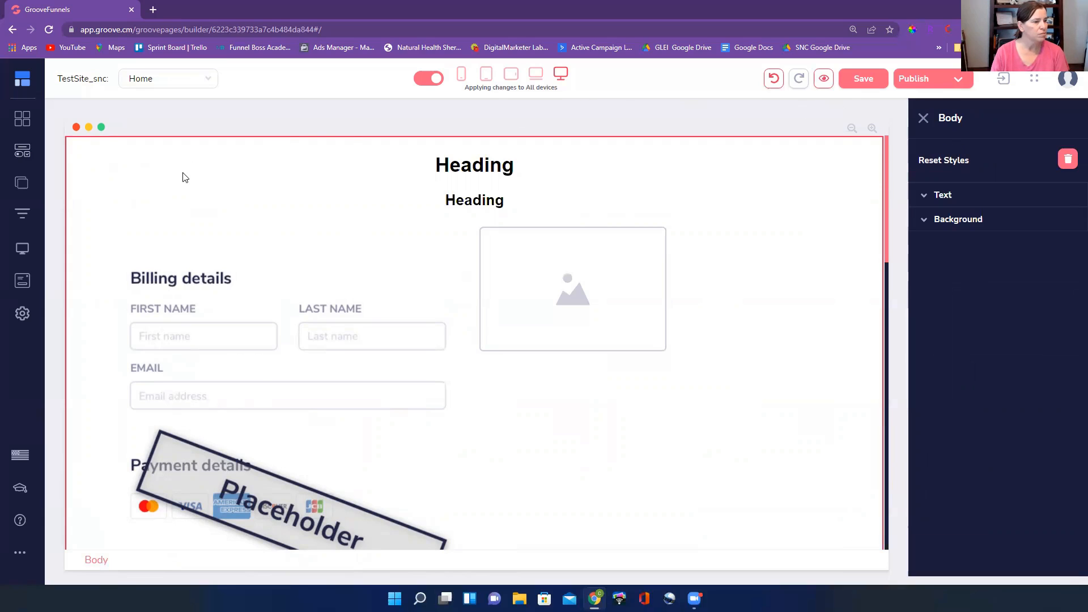
scroll(200, 285, down, 6)
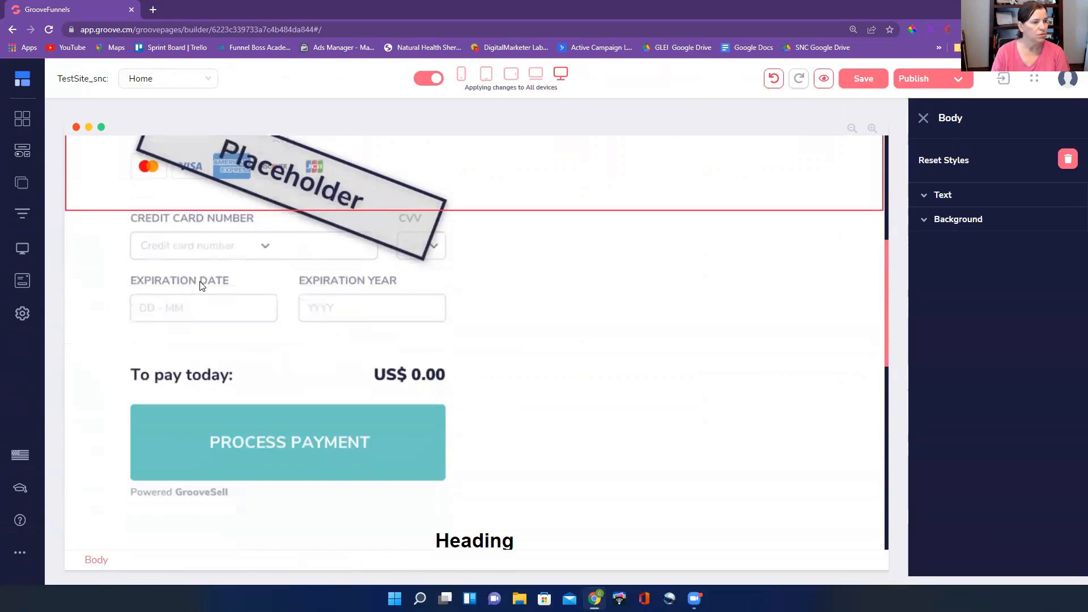
scroll(203, 285, down, 8)
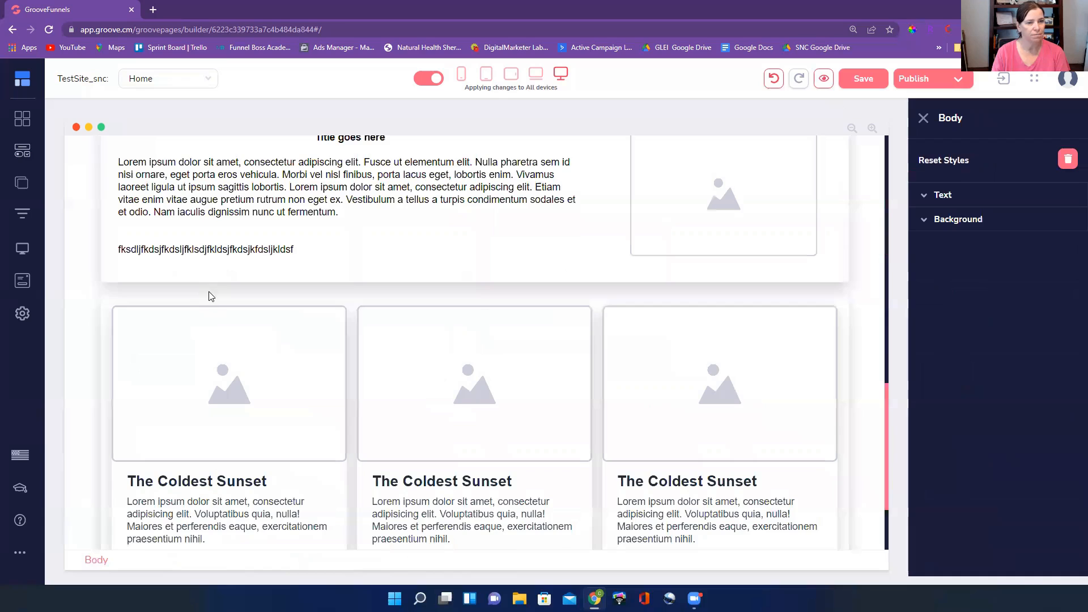
scroll(649, 323, up, 7)
scroll(649, 324, up, 3)
click(639, 335)
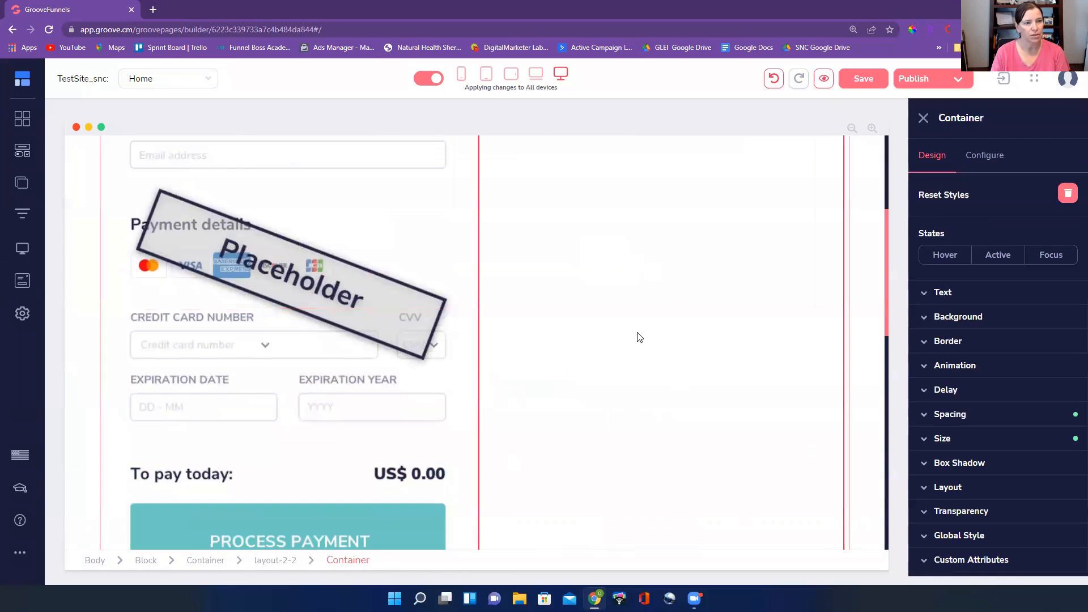
scroll(645, 345, up, 4)
scroll(400, 283, down, 15)
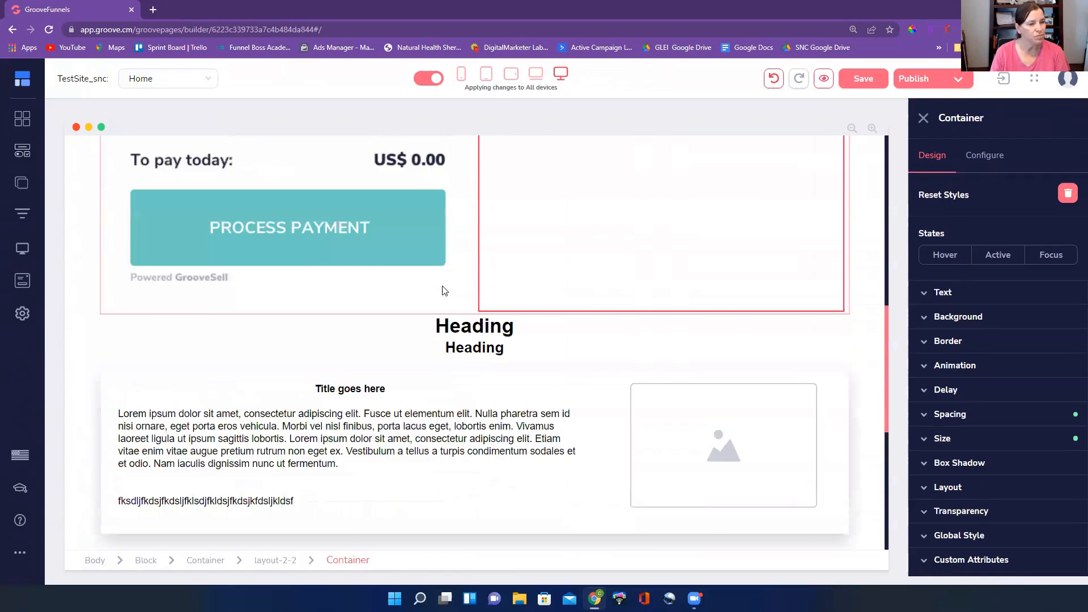
scroll(446, 291, down, 2)
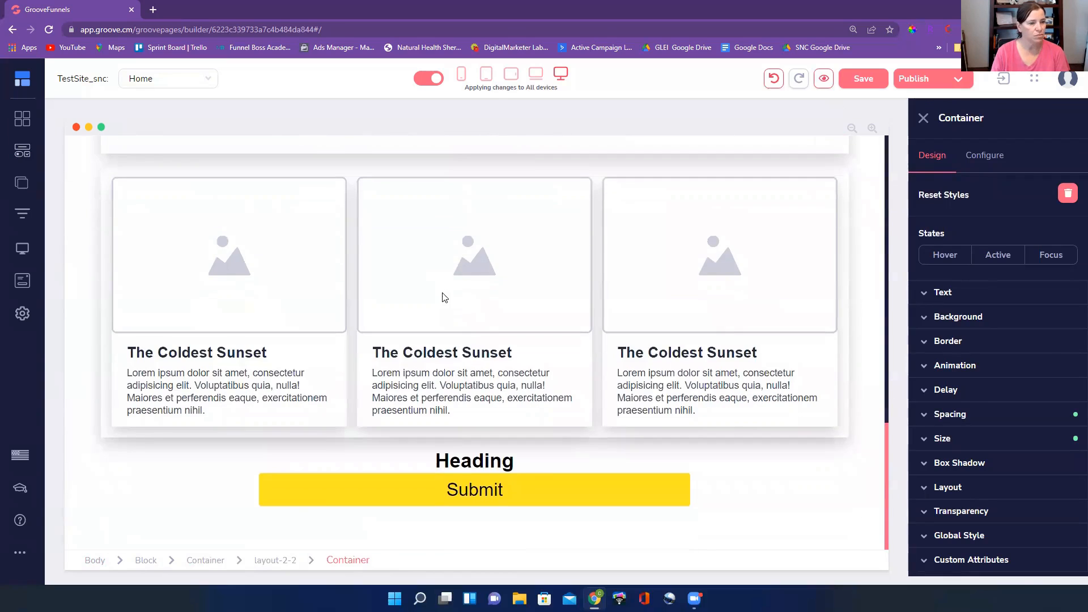
scroll(444, 297, up, 15)
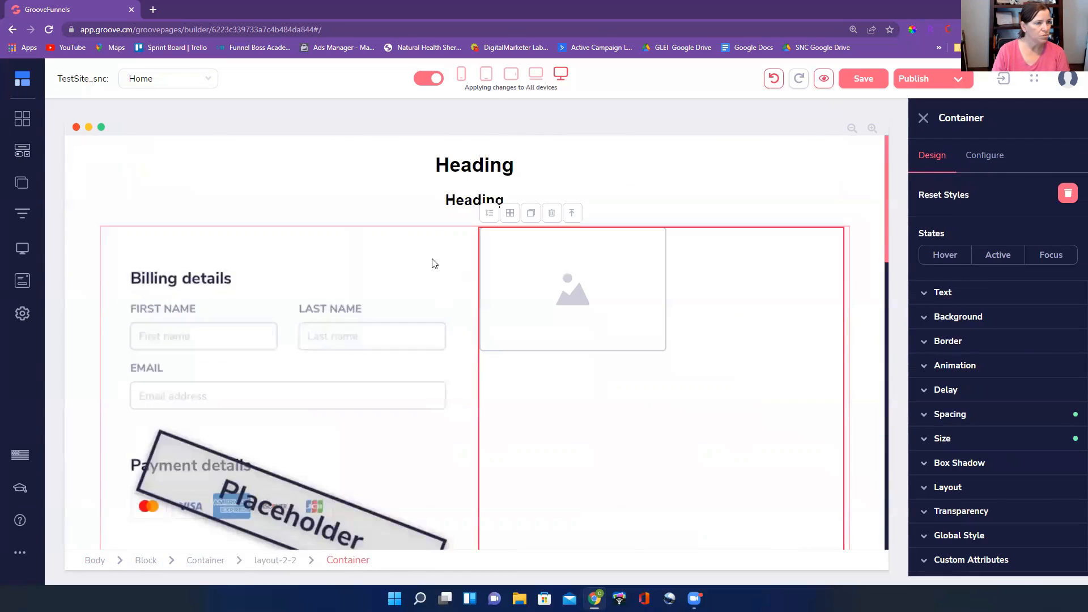
click(206, 192)
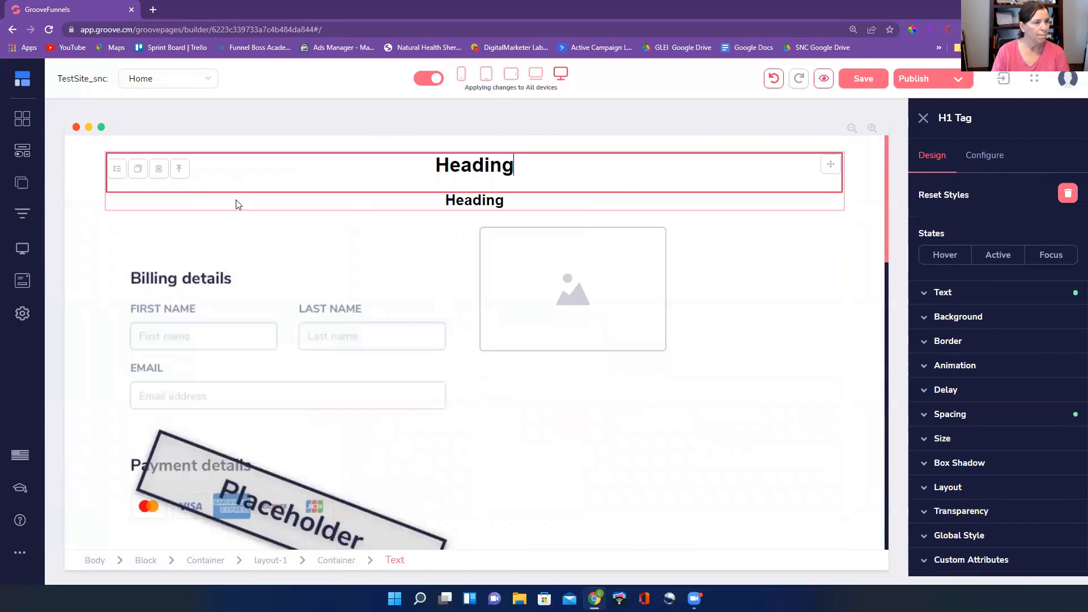
click(221, 249)
scroll(276, 285, down, 1)
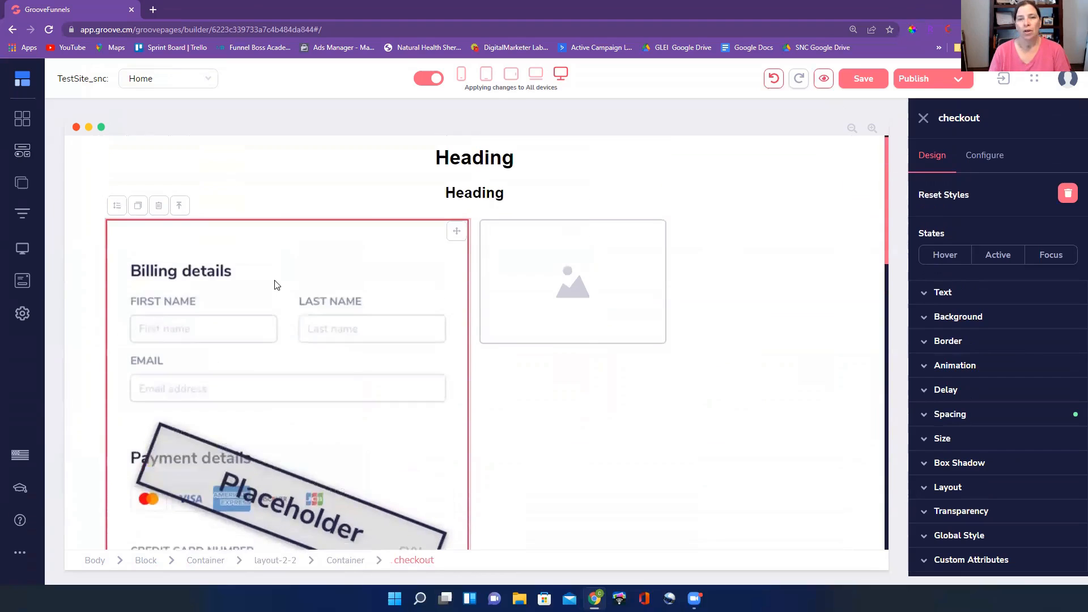
scroll(278, 286, up, 1)
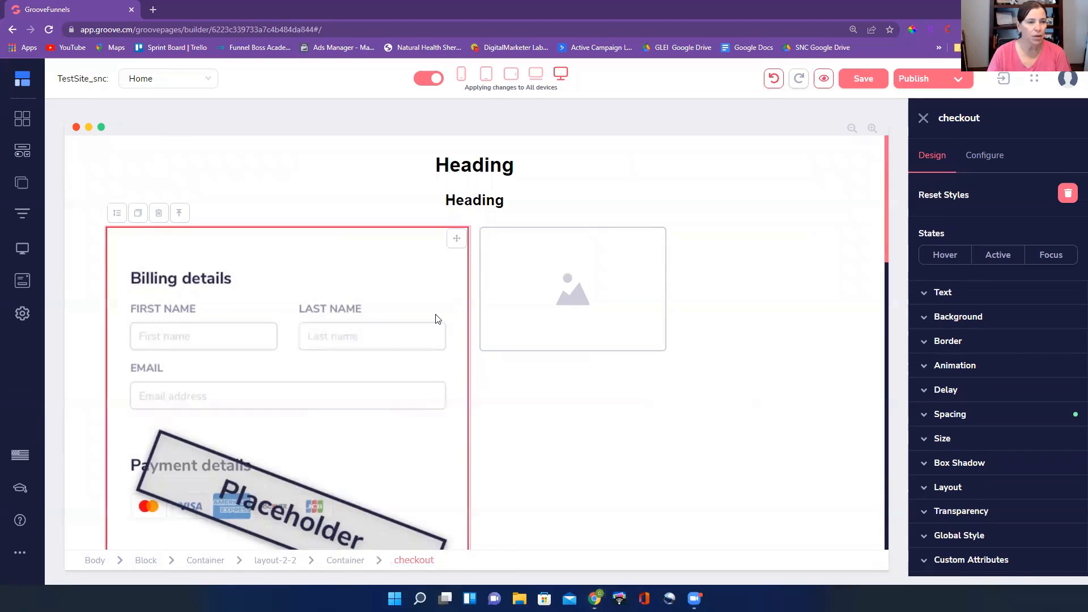
scroll(659, 307, down, 12)
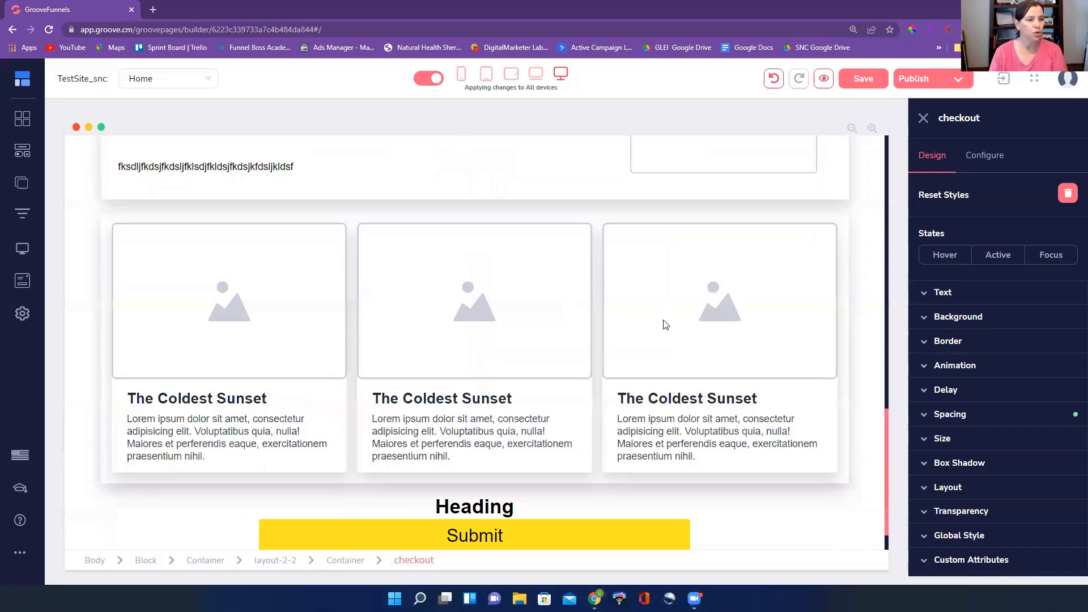
scroll(780, 444, up, 10)
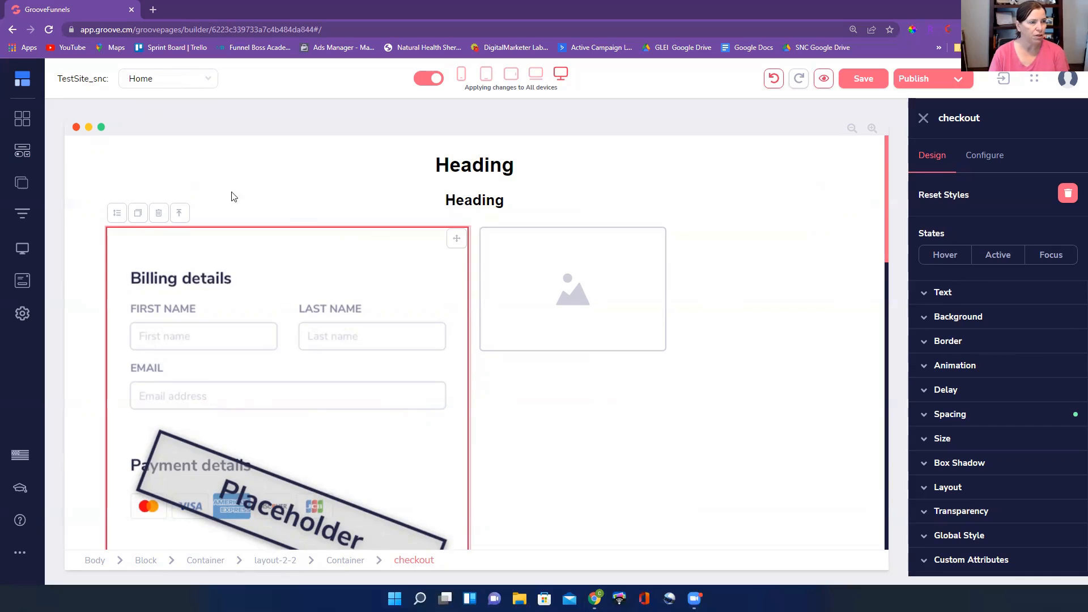
scroll(486, 418, down, 10)
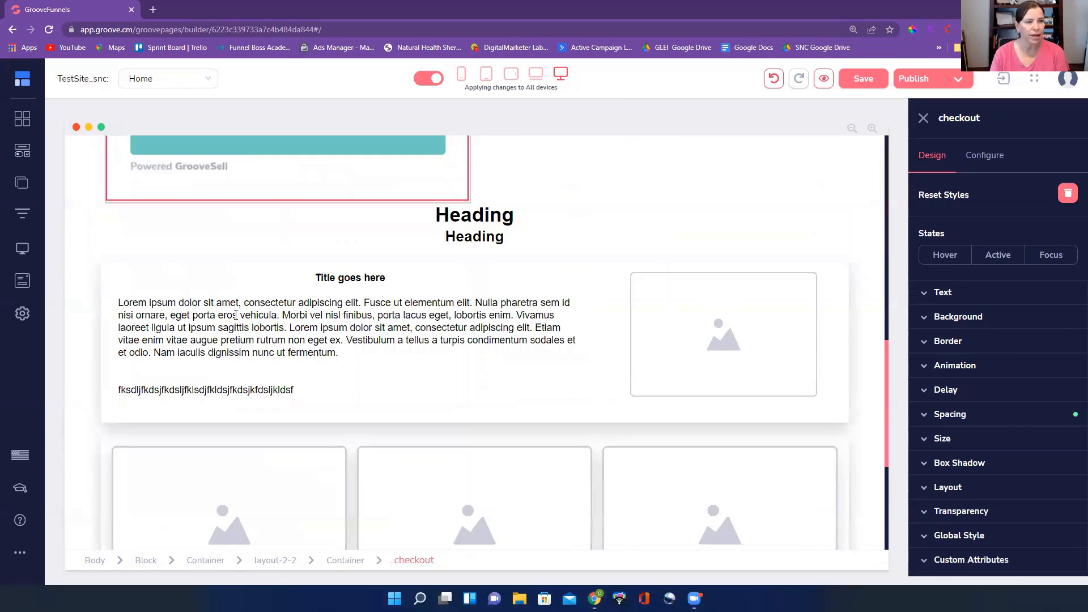